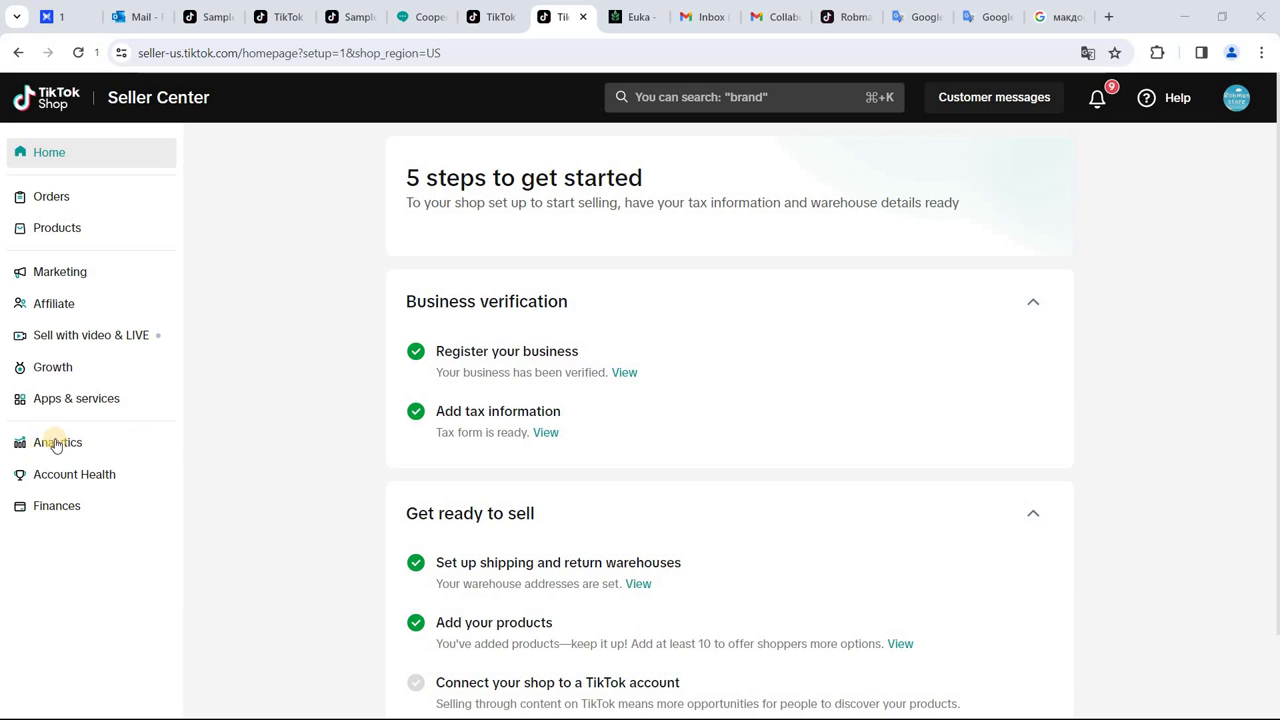
# - Open the shop's Analytics overview and translate the page into Russian
pyautogui.click(57, 443)
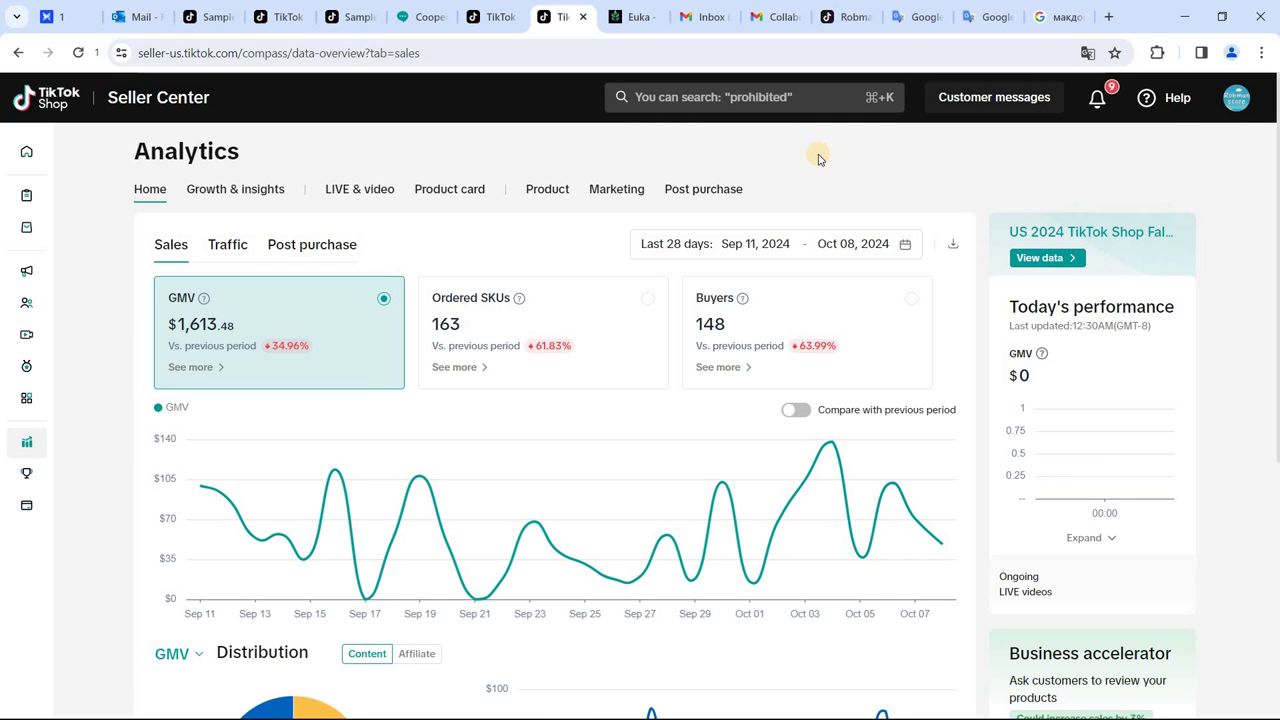
pyautogui.rightClick(817, 158)
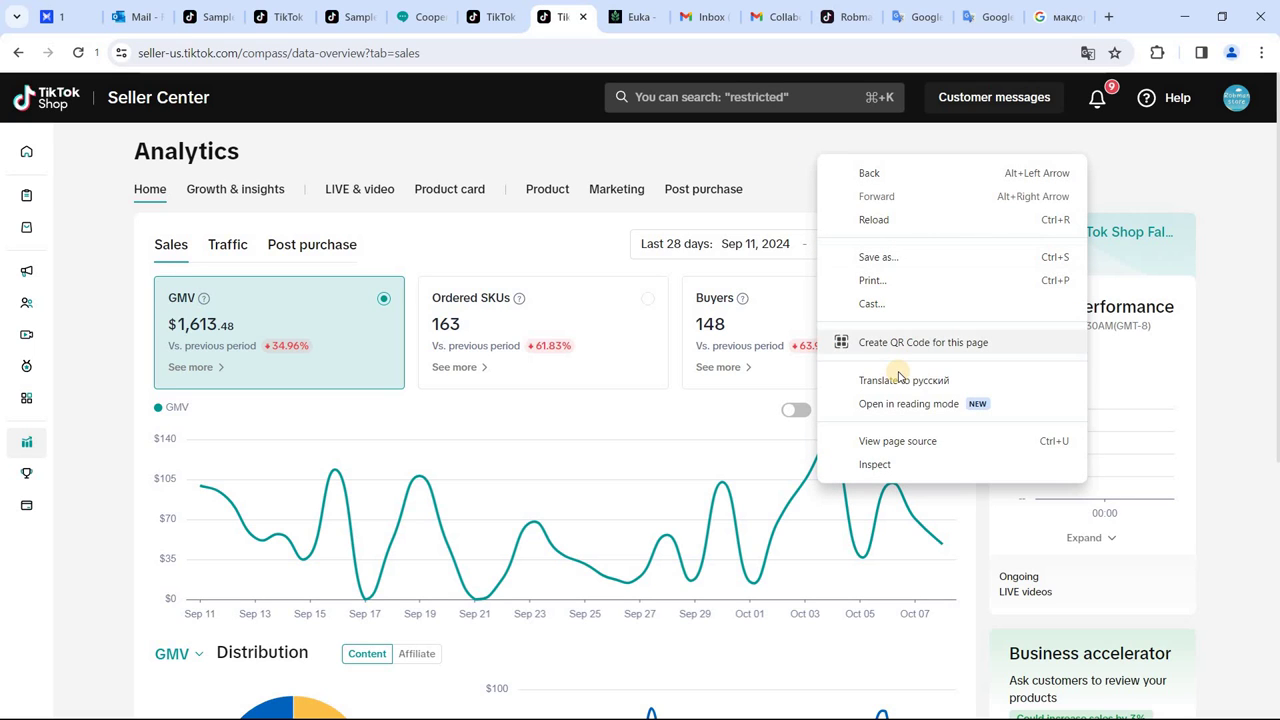
pyautogui.click(895, 386)
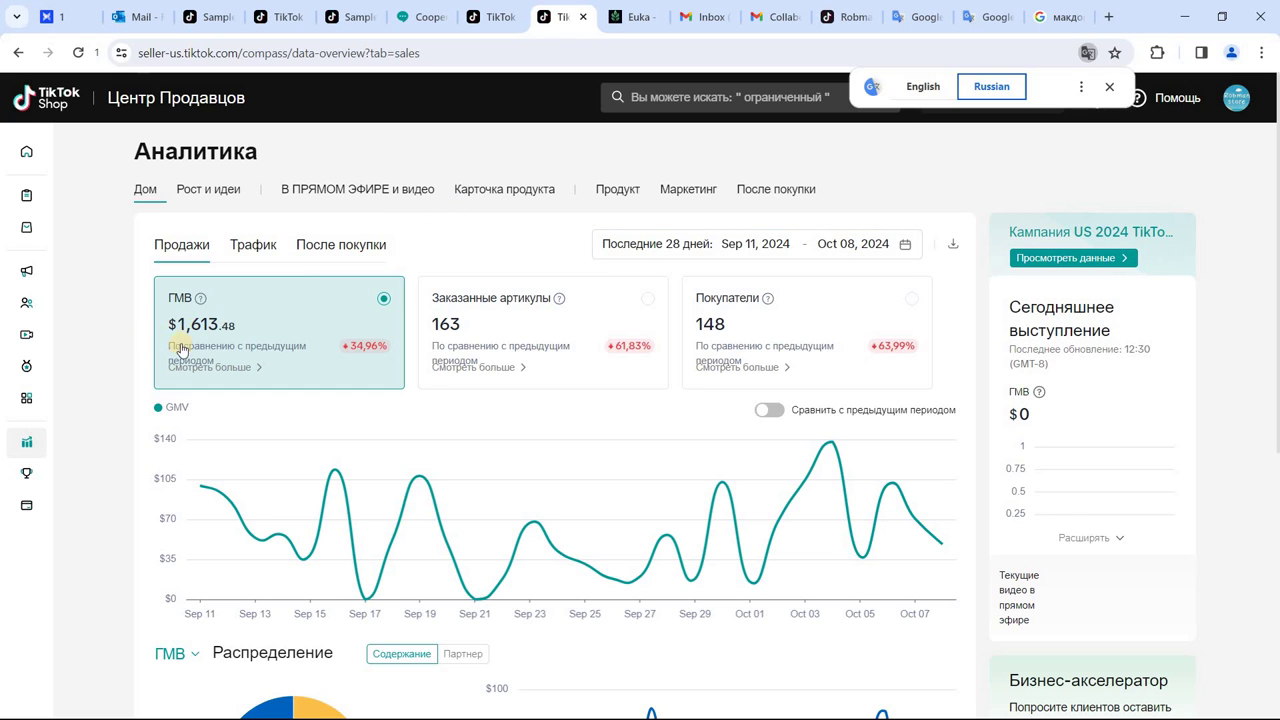
# - Examine the 28-day sales figures, the GMV trend and the GMV distribution by content type
pyautogui.scroll(-1, 184, 291)
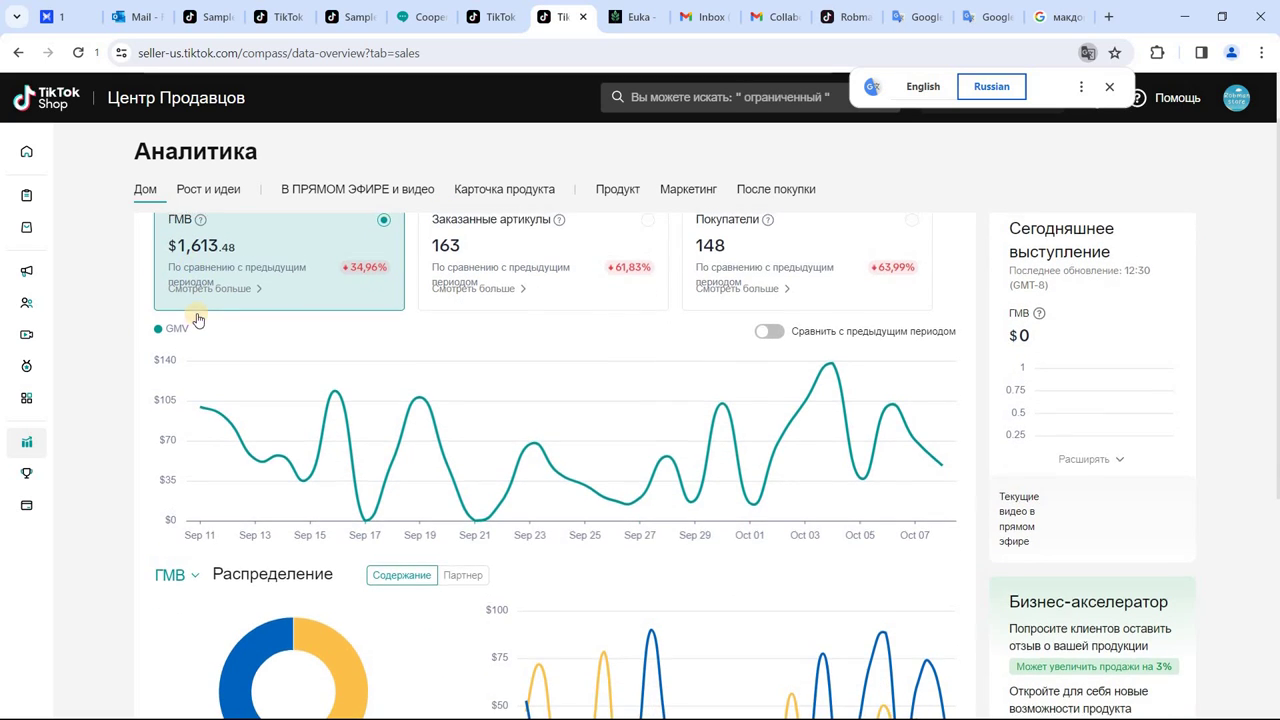
pyautogui.scroll(1, 330, 305)
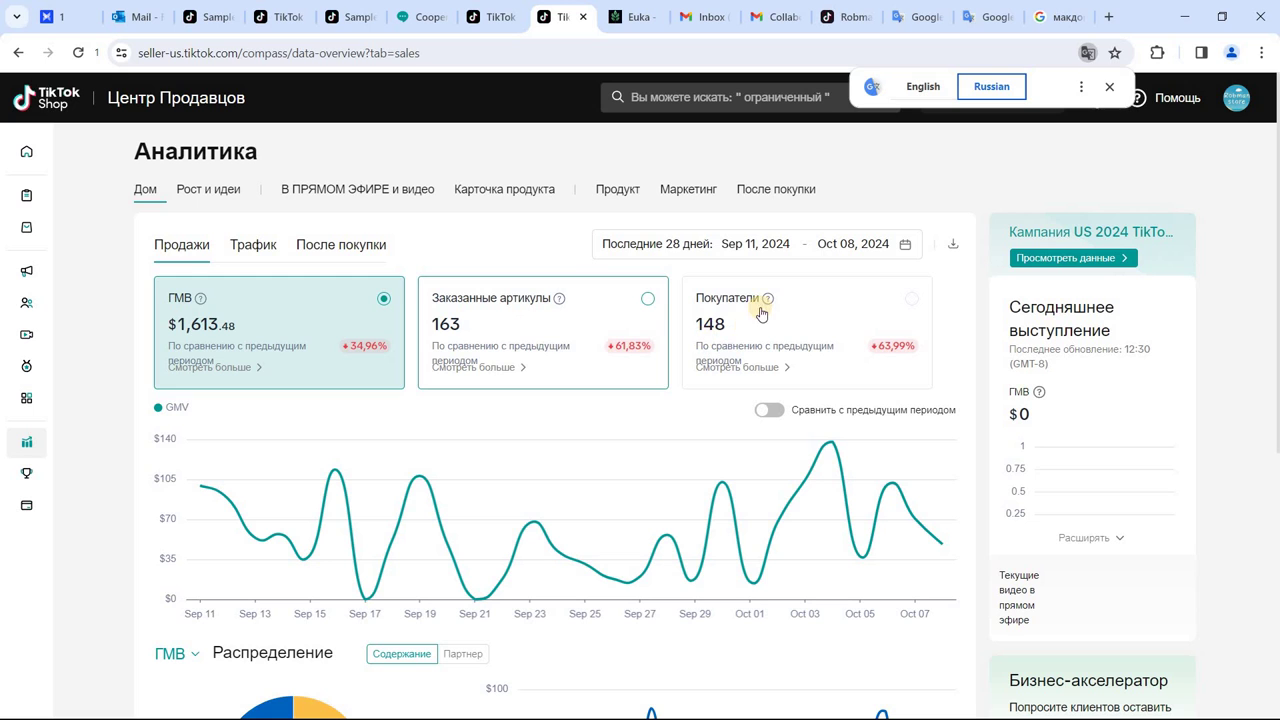
pyautogui.scroll(-4, 517, 346)
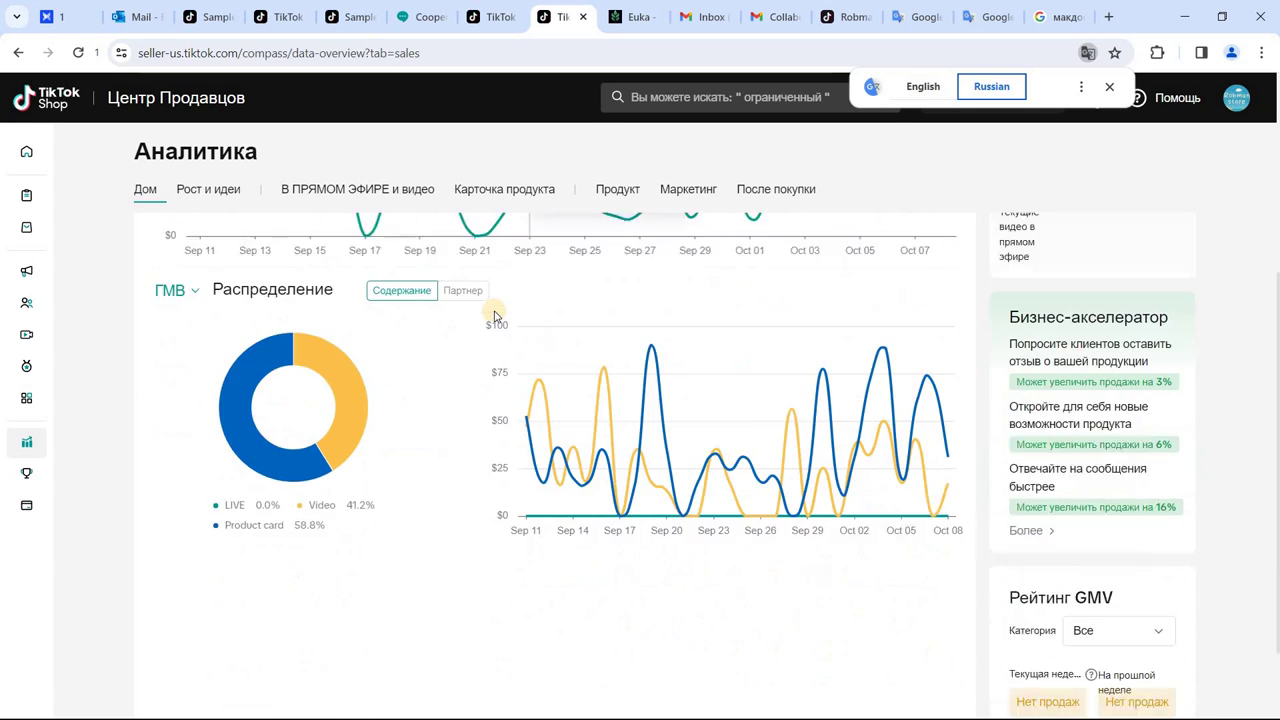
pyautogui.scroll(3, 491, 314)
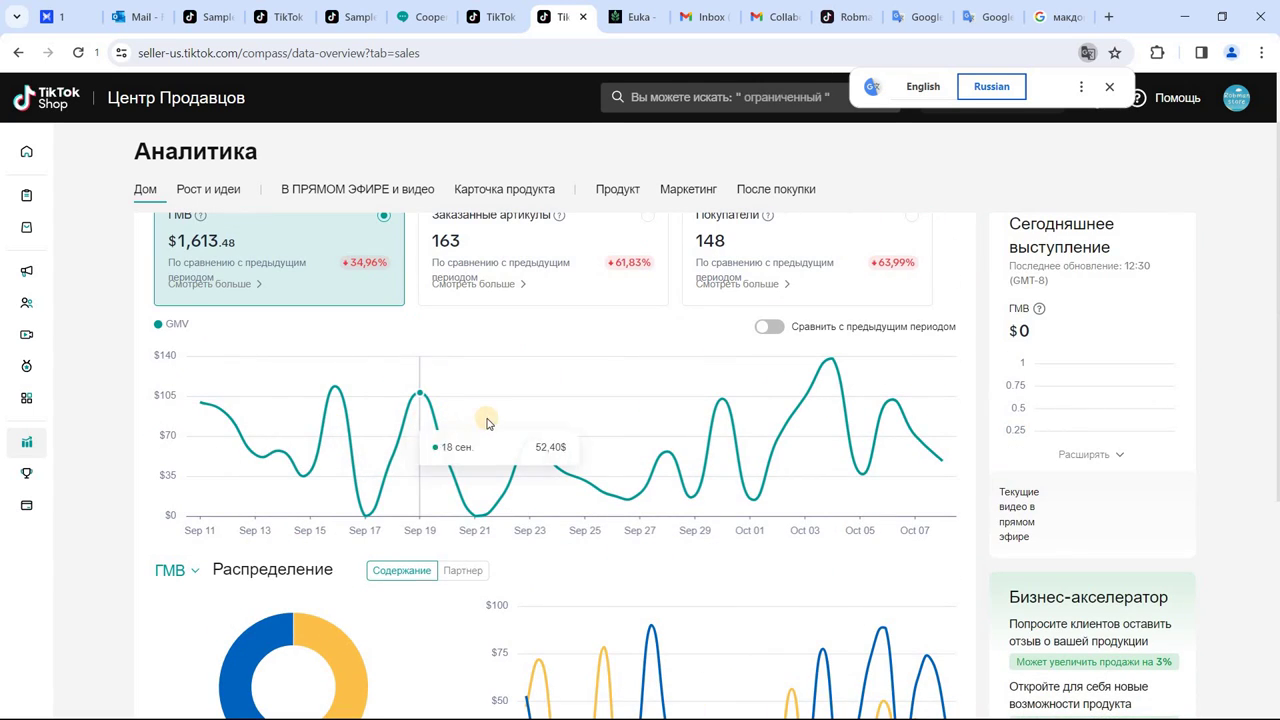
pyautogui.scroll(-3, 418, 361)
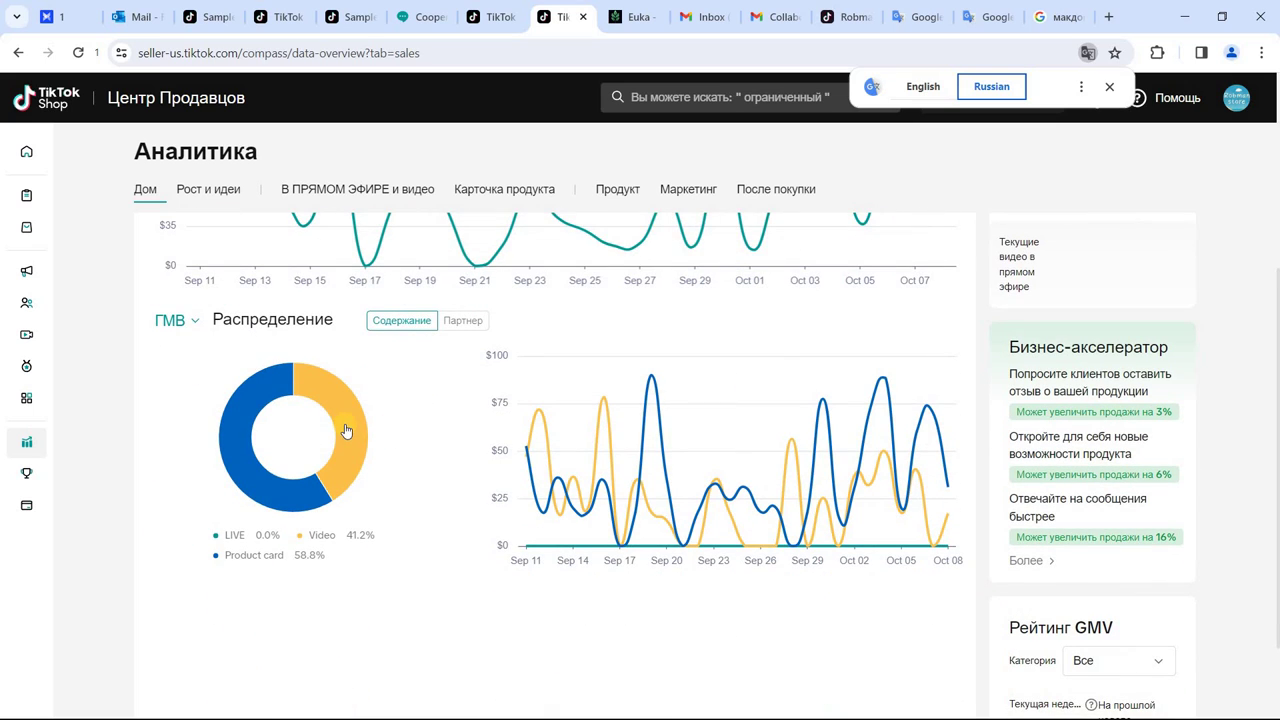
pyautogui.moveTo(346, 431)
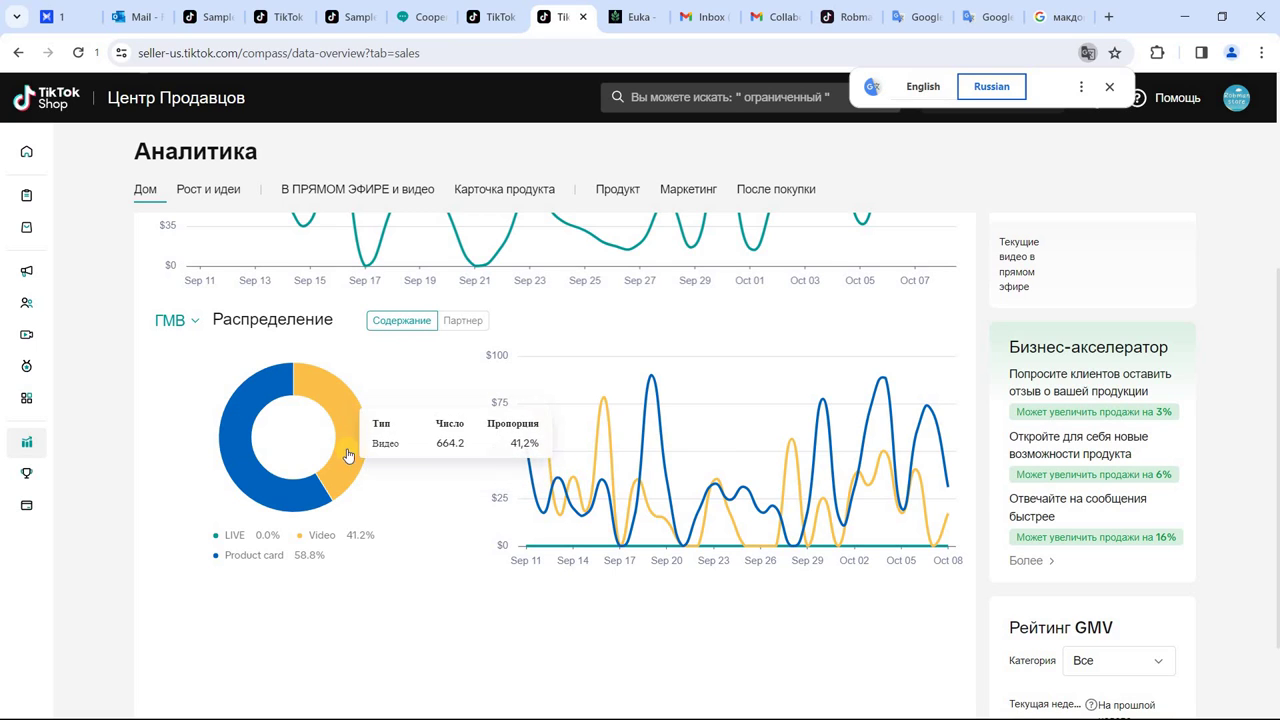
pyautogui.moveTo(238, 445)
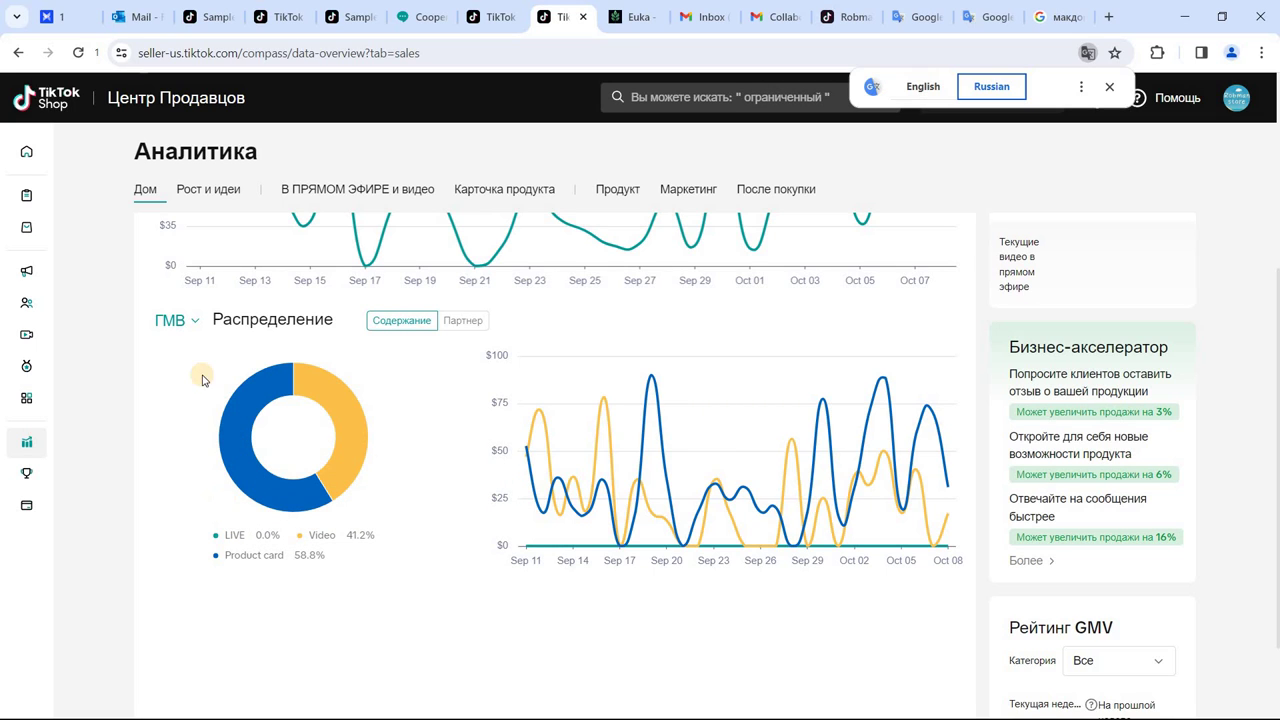
# - Try to switch the distribution metric to Sales (Продажи) on the translated page
pyautogui.click(190, 320)
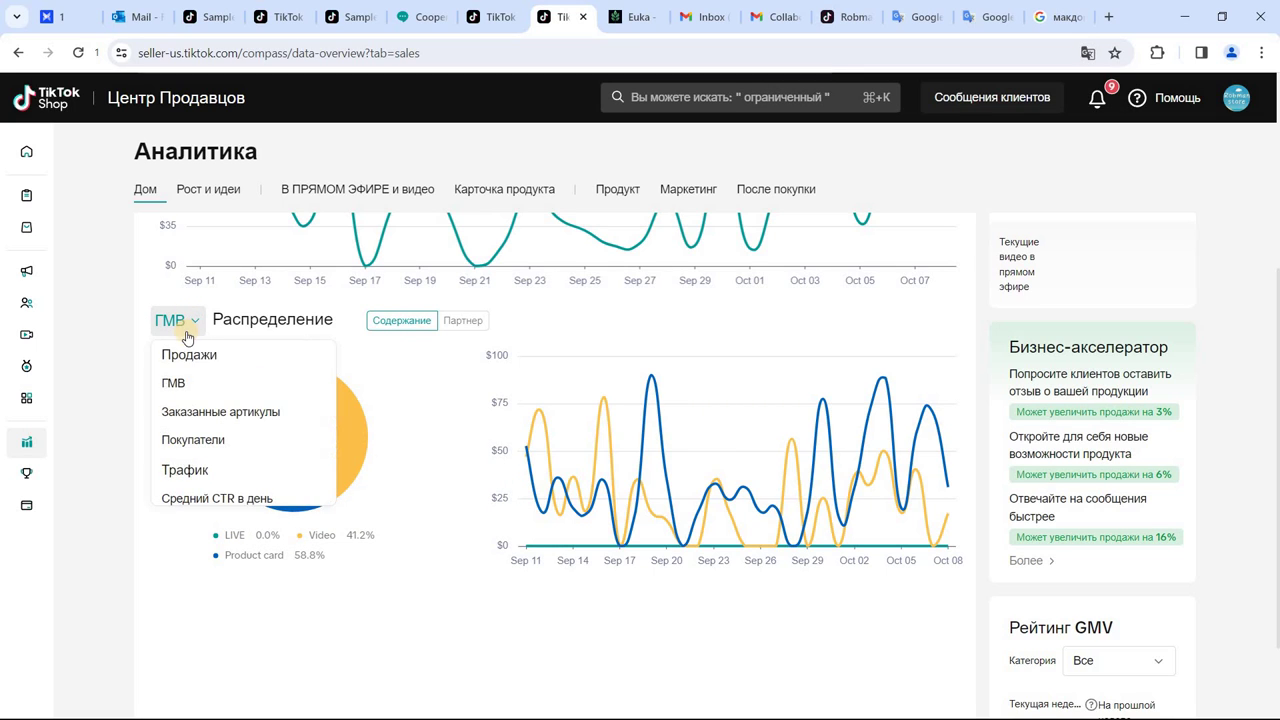
pyautogui.click(206, 357)
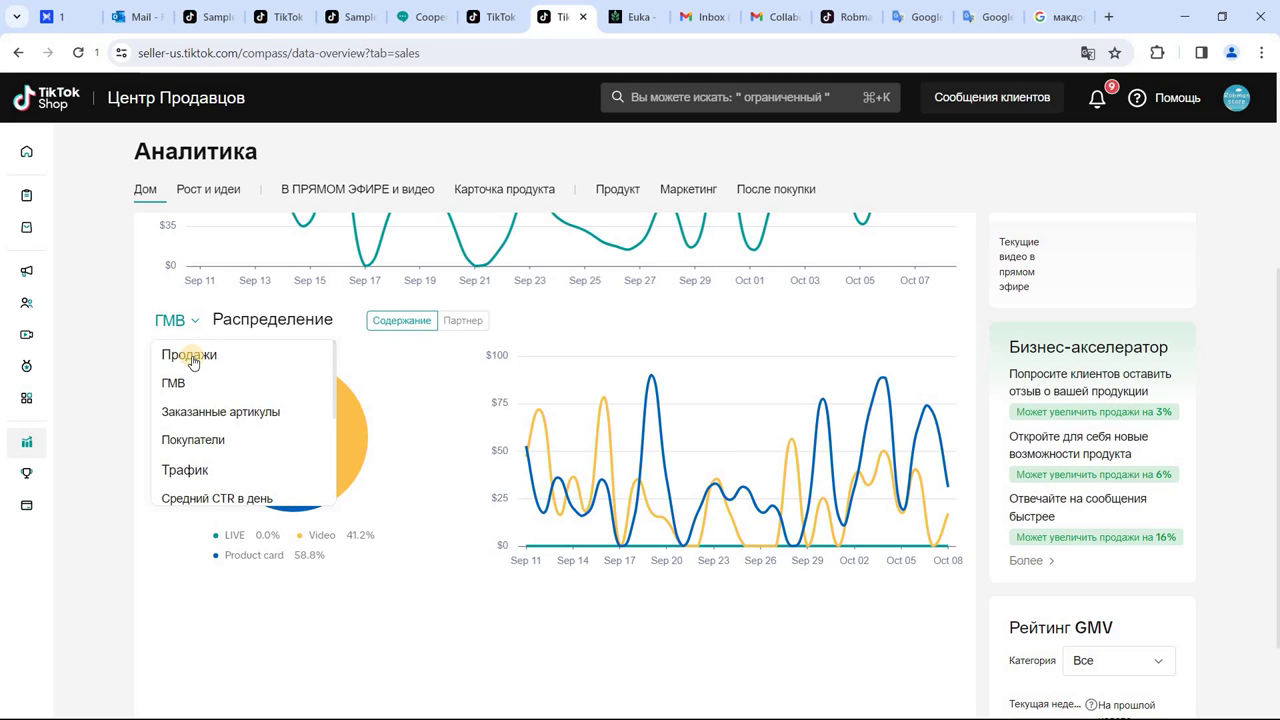
pyautogui.click(386, 373)
# - Return the translated Analytics page to its original English
pyautogui.rightClick(416, 372)
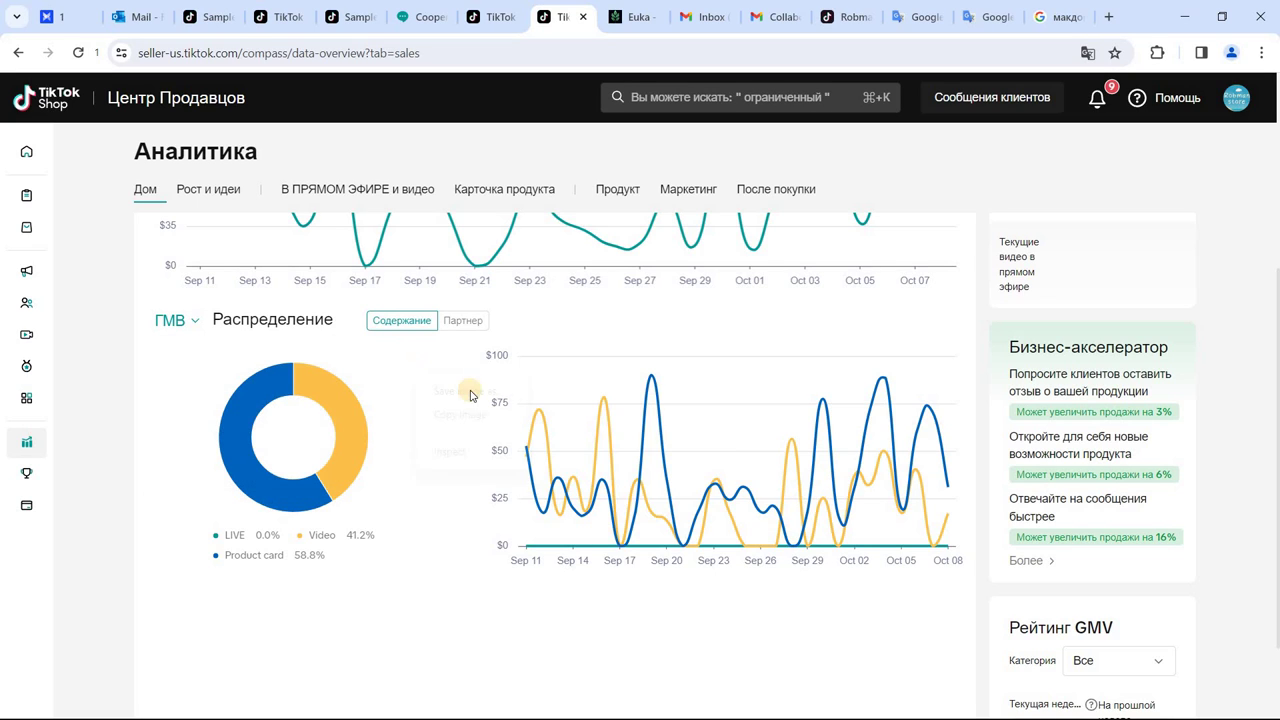
pyautogui.rightClick(432, 545)
pyautogui.click(513, 445)
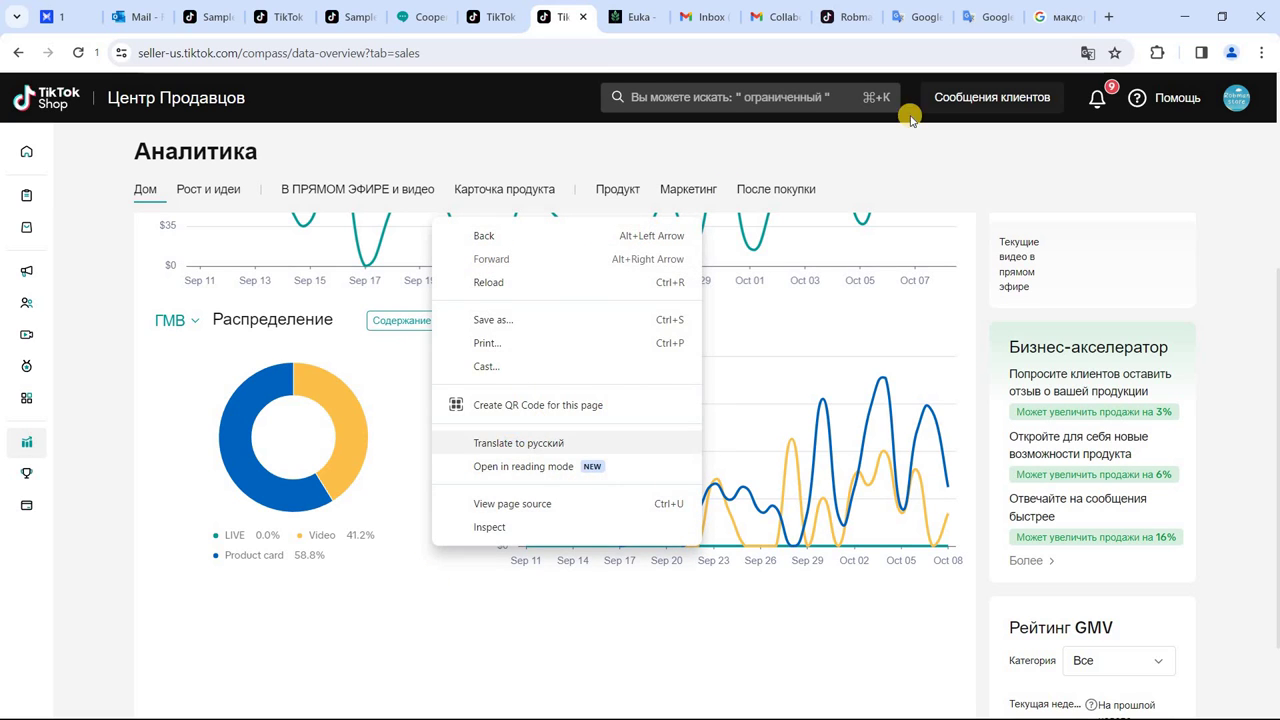
# - Set the distribution metric to Ordered SKUs and examine the product card and video shares
pyautogui.click(172, 320)
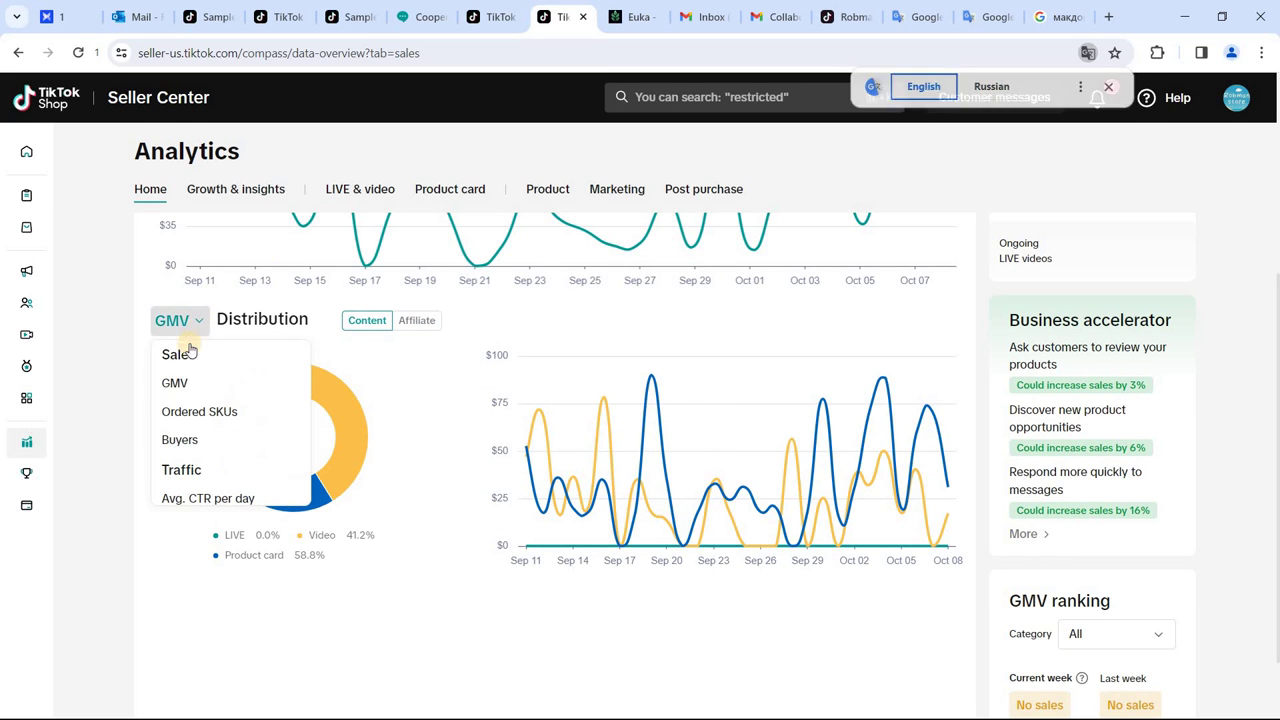
pyautogui.click(188, 414)
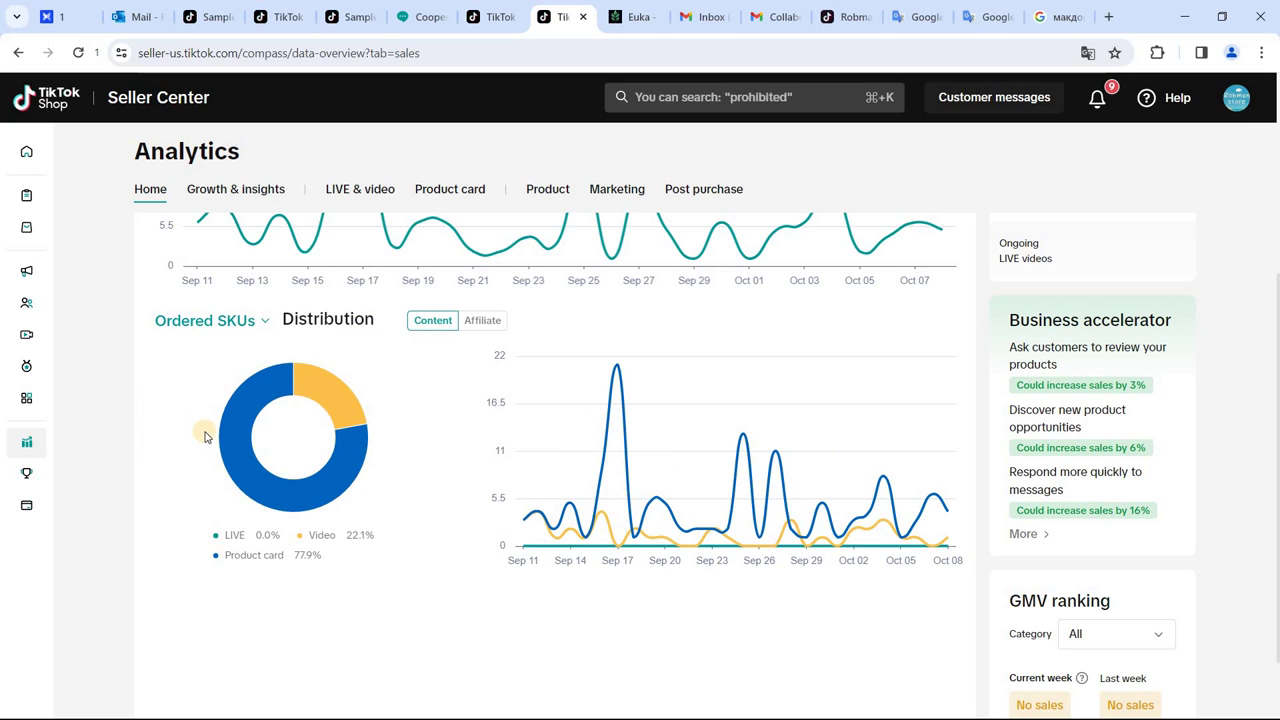
pyautogui.moveTo(250, 470)
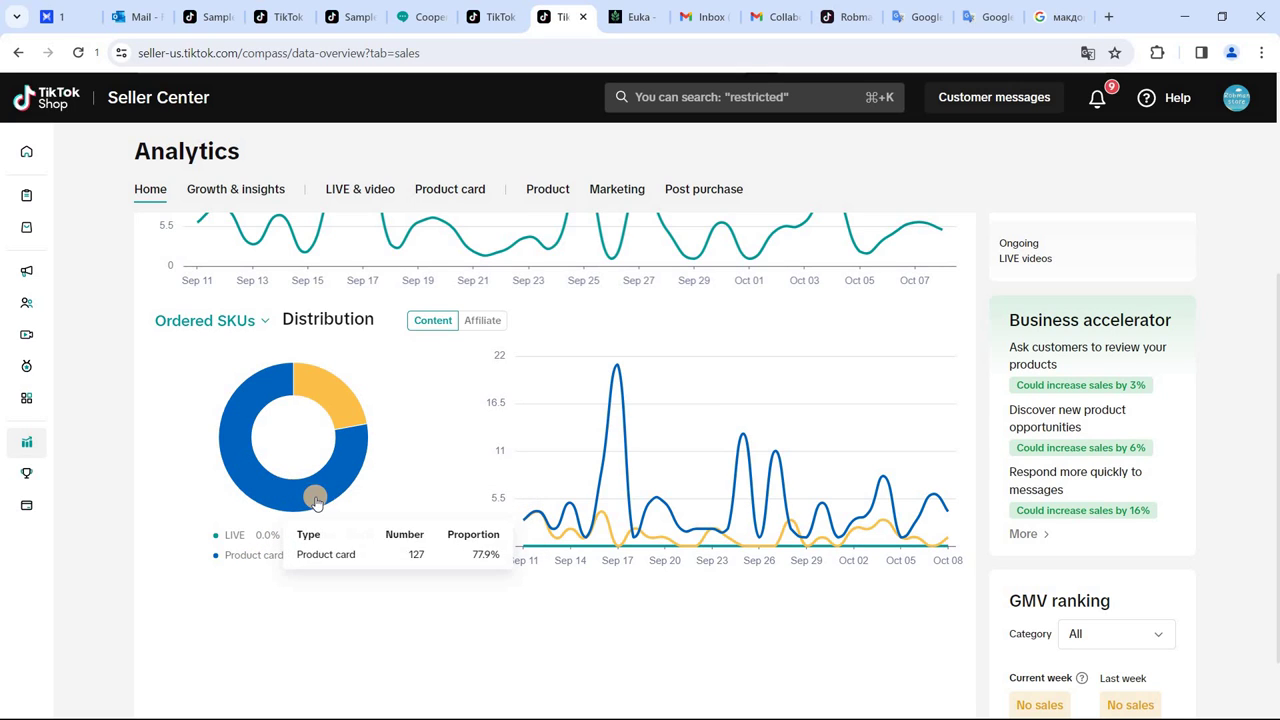
pyautogui.moveTo(336, 395)
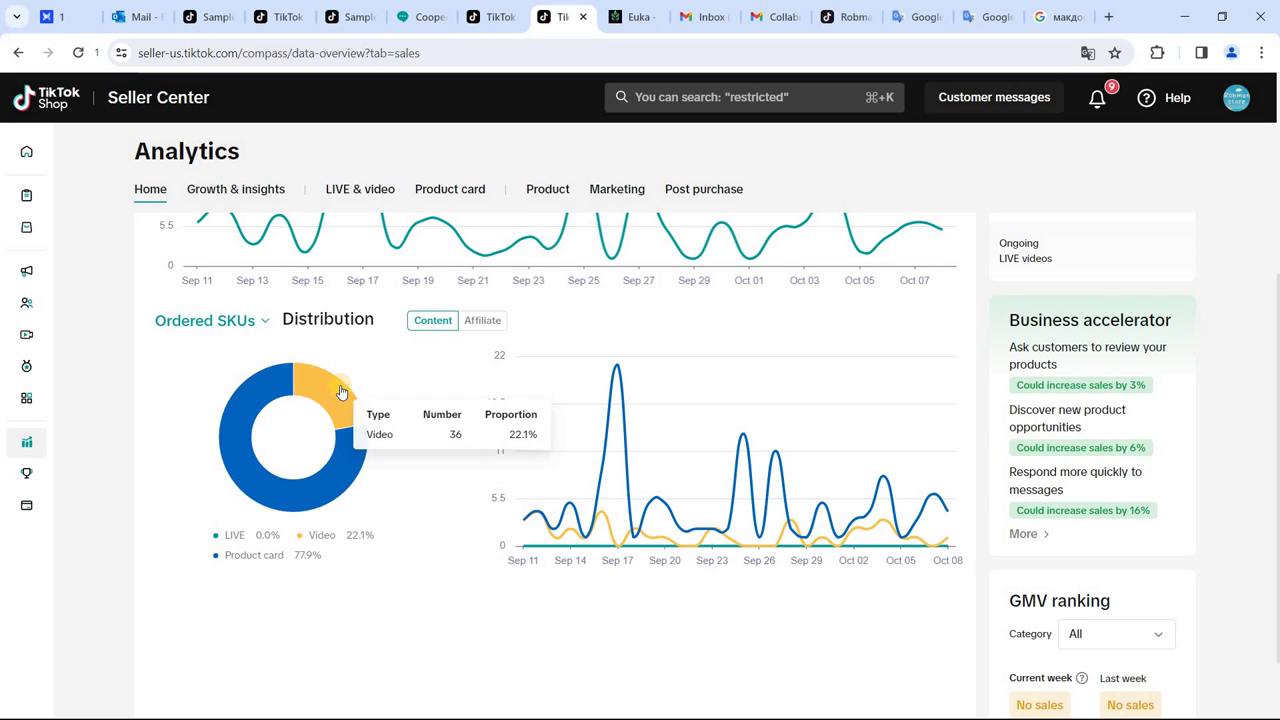
# - Compare the content distribution by GMV with the distribution by Buyers
pyautogui.click(265, 320)
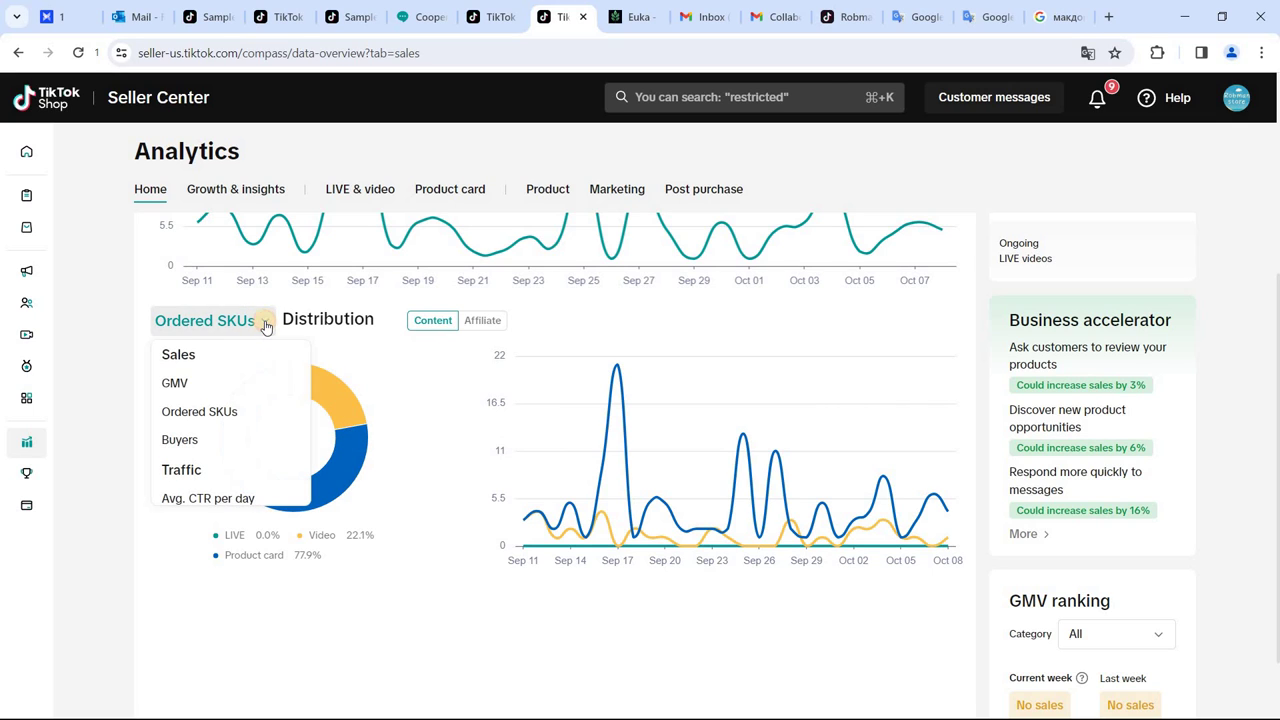
pyautogui.click(186, 384)
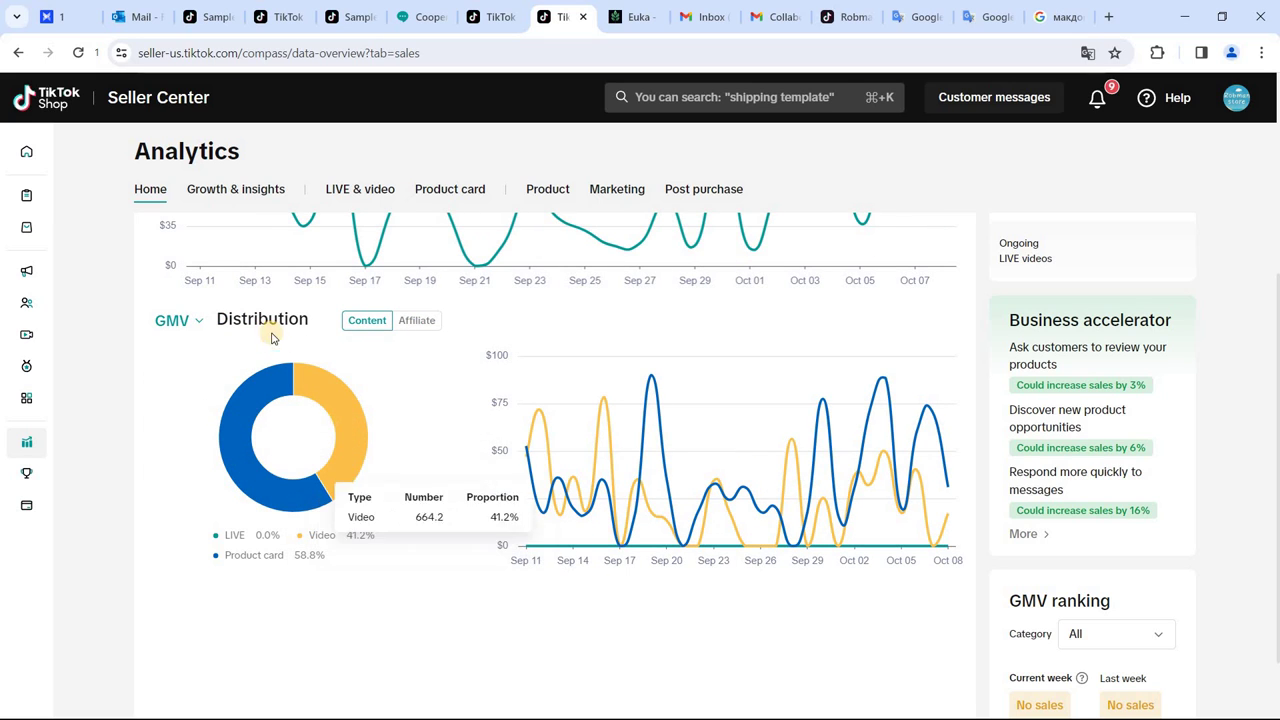
pyautogui.click(186, 322)
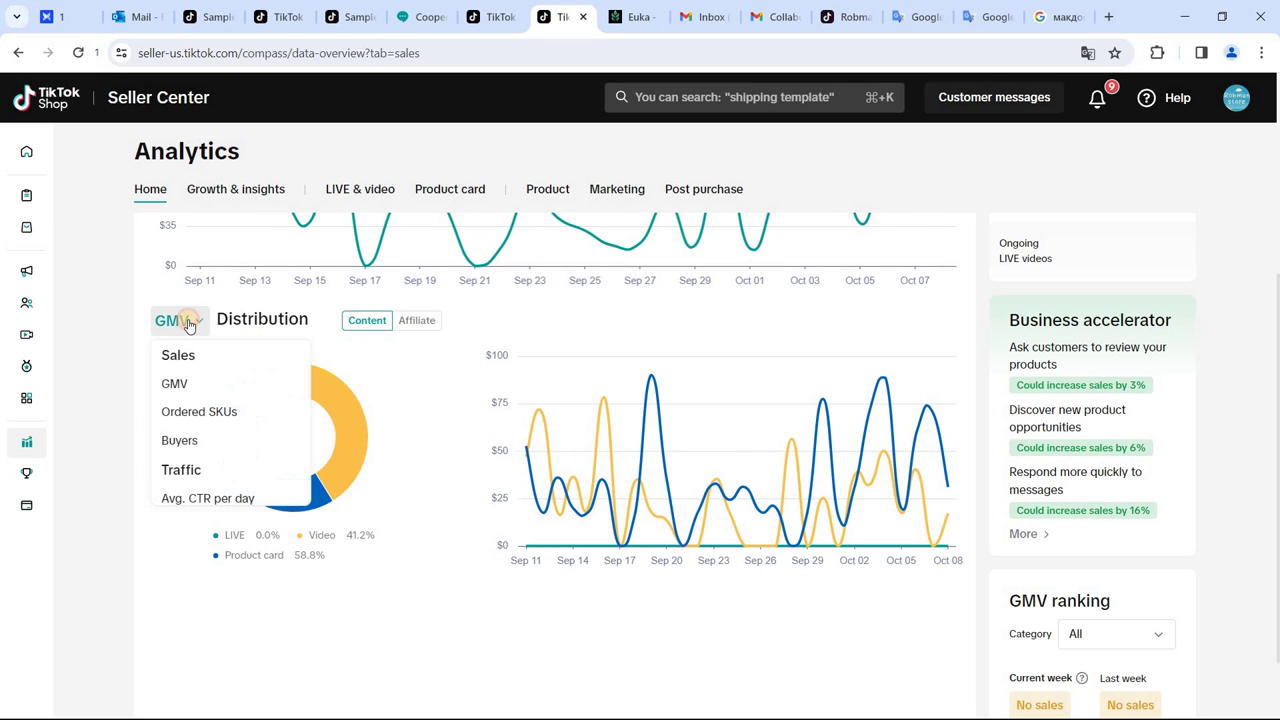
pyautogui.click(190, 443)
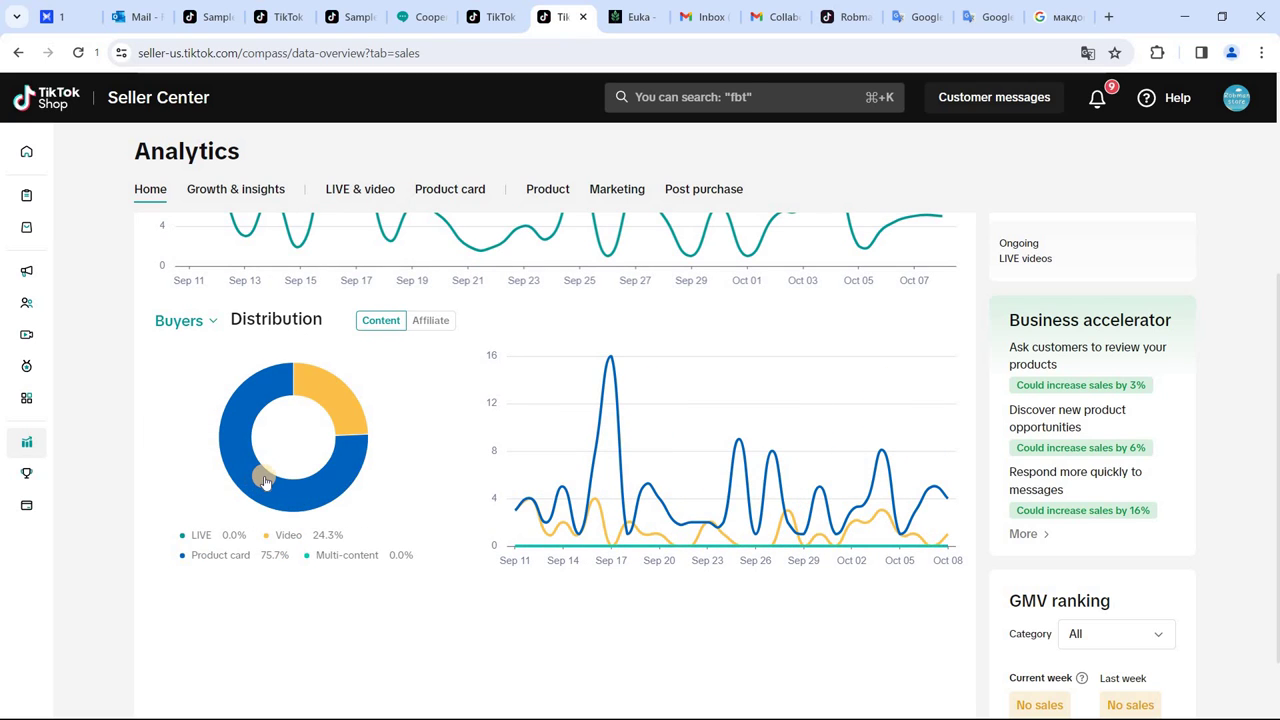
# - Review the available distribution metrics and show the distribution by Avg. CTR per day
pyautogui.click(186, 321)
pyautogui.scroll(-1, 200, 413)
pyautogui.scroll(-2, 205, 414)
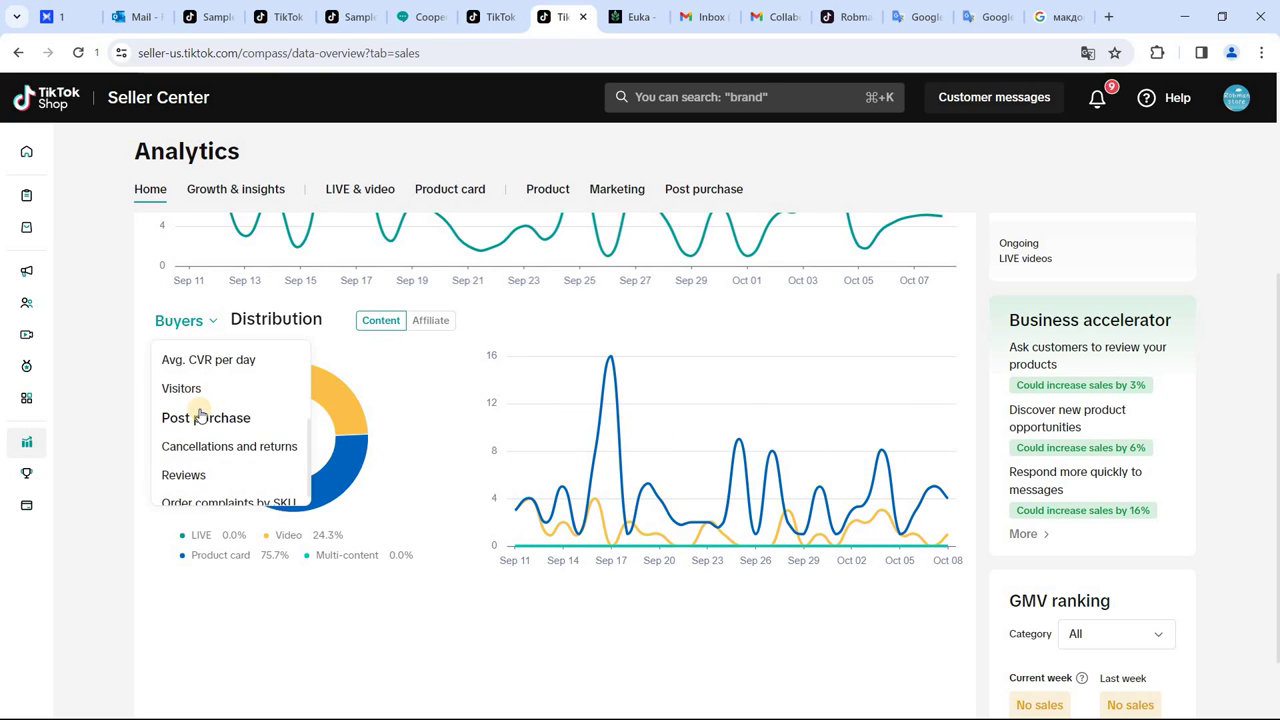
pyautogui.scroll(2, 212, 417)
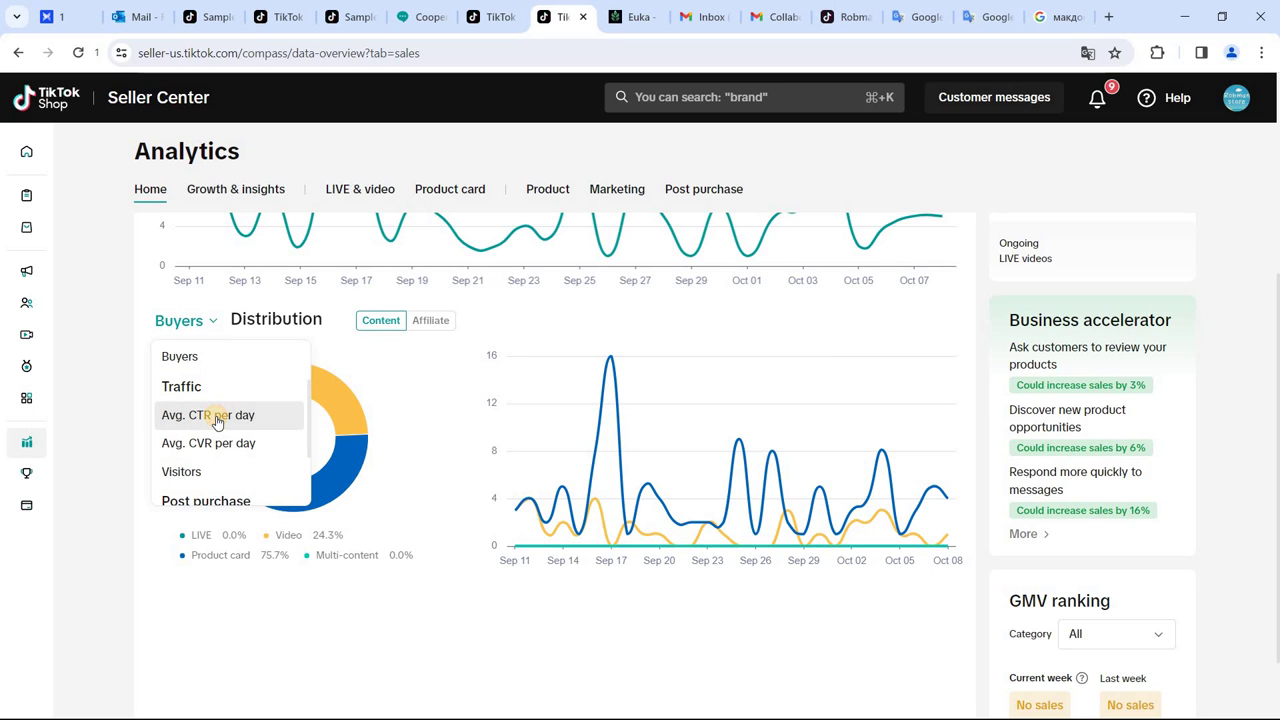
pyautogui.click(217, 421)
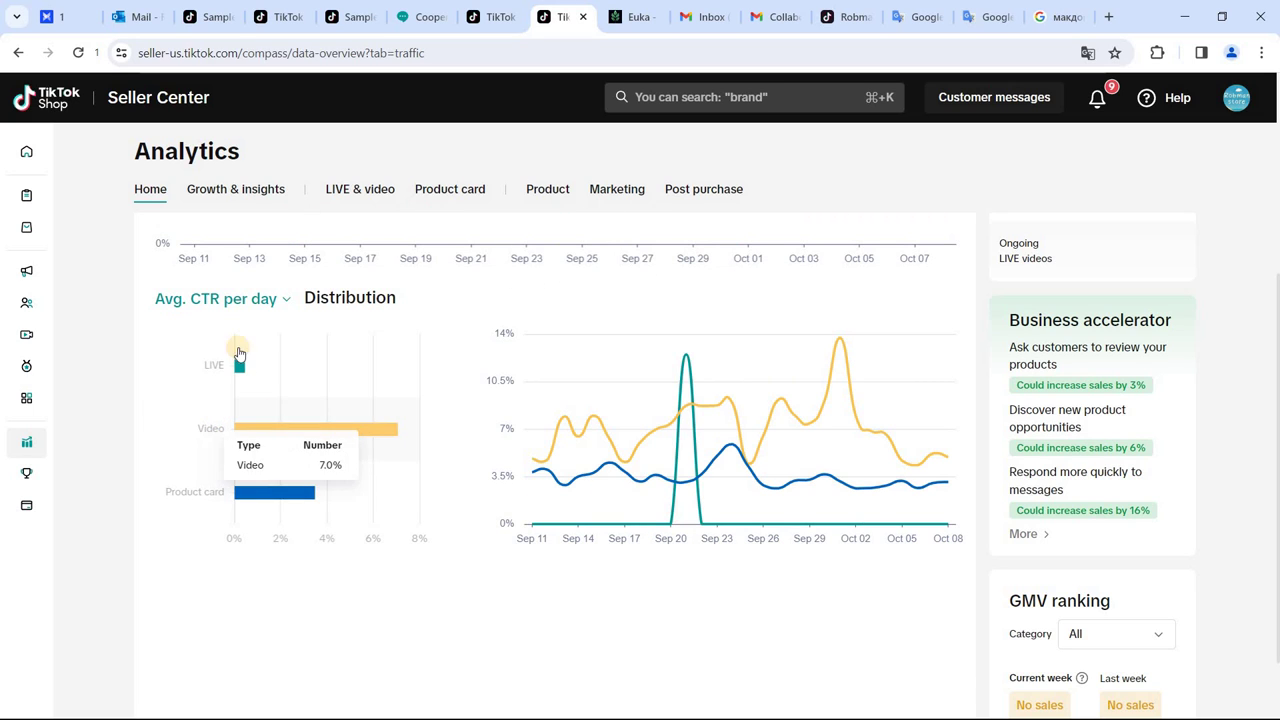
# - Set the distribution metric back to GMV and examine its daily chart by content type
pyautogui.click(272, 299)
pyautogui.scroll(2, 228, 347)
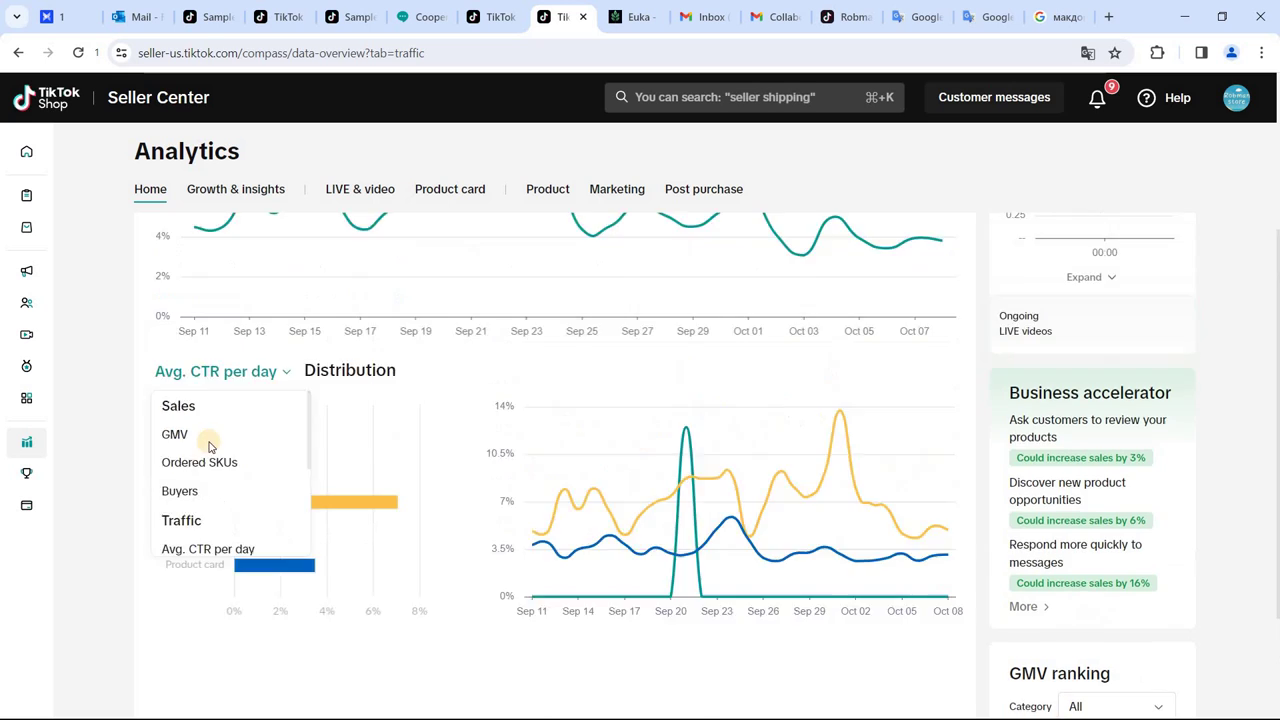
pyautogui.scroll(-3, 223, 374)
pyautogui.scroll(1, 270, 327)
pyautogui.click(279, 298)
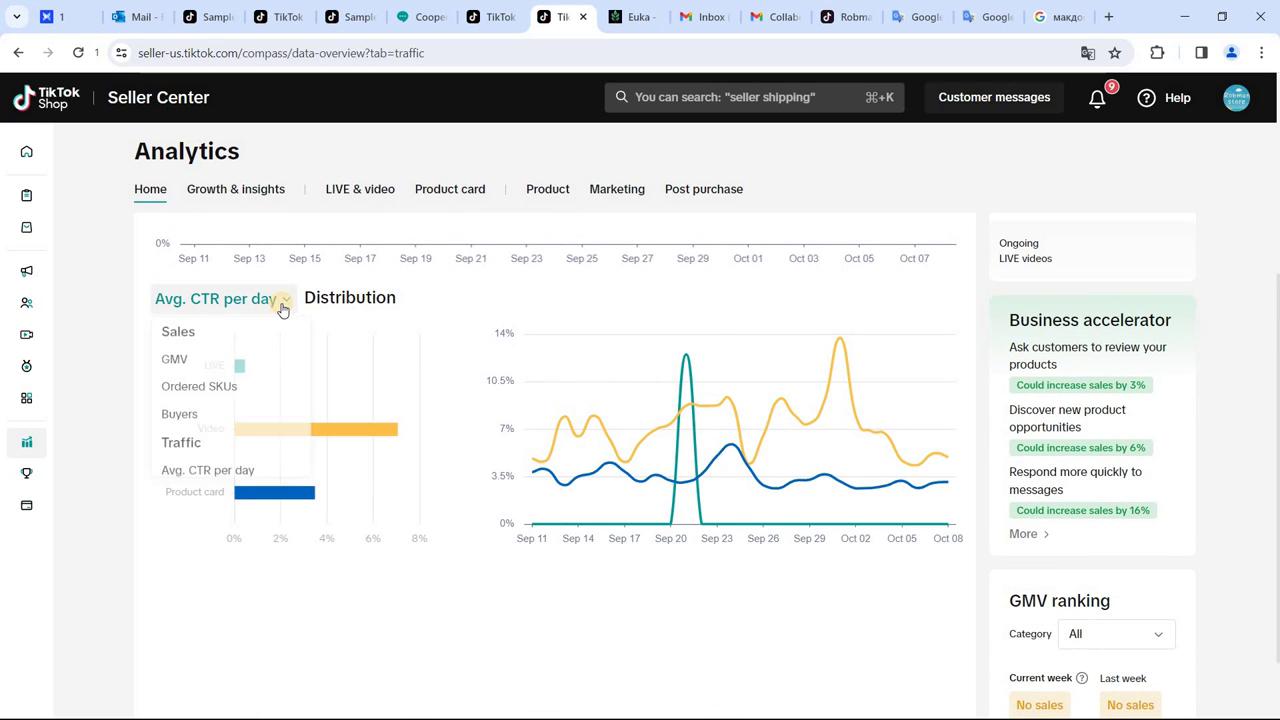
pyautogui.click(199, 364)
pyautogui.scroll(-1, 755, 437)
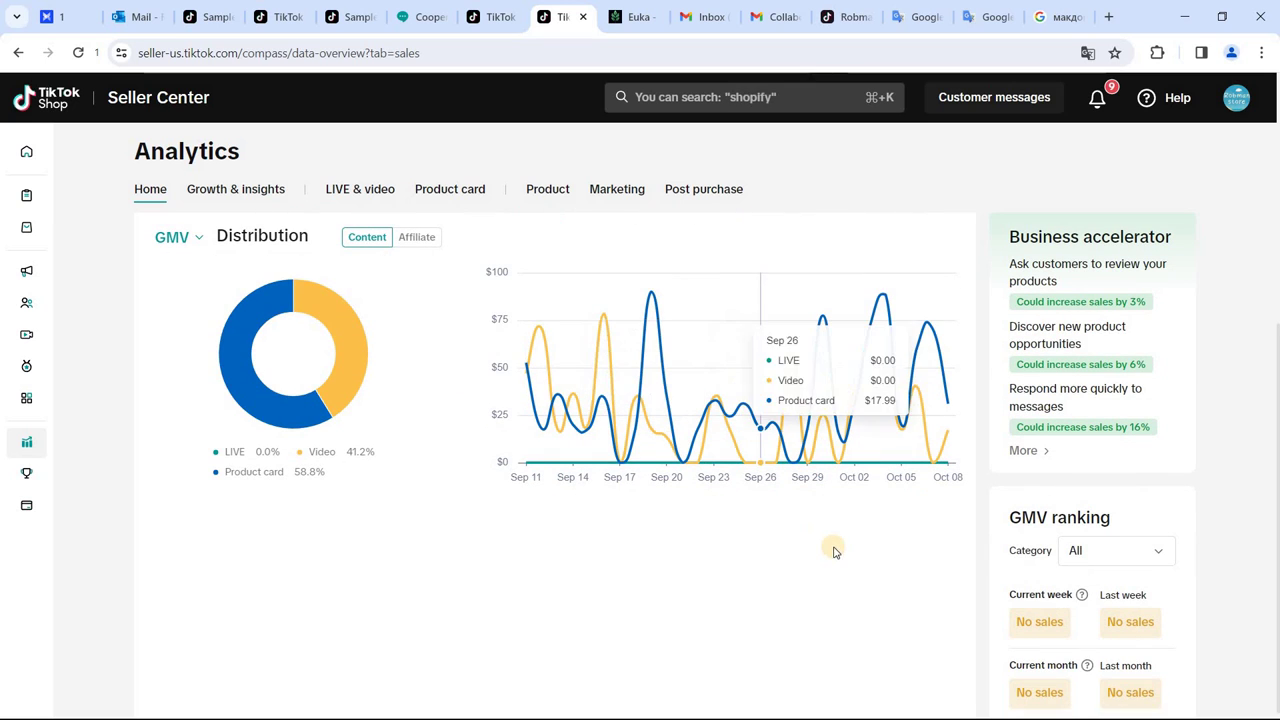
# - Translate the Analytics page into Russian again
pyautogui.scroll(2, 977, 298)
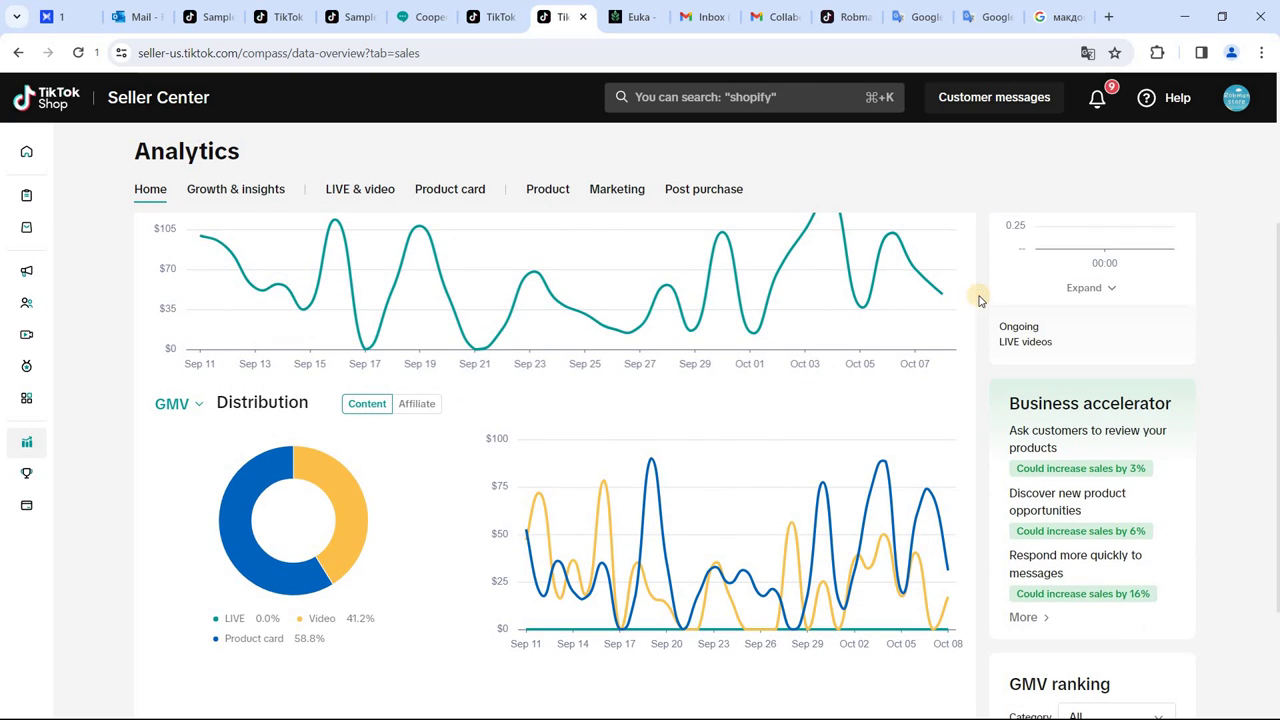
pyautogui.rightClick(980, 297)
pyautogui.press('Return')
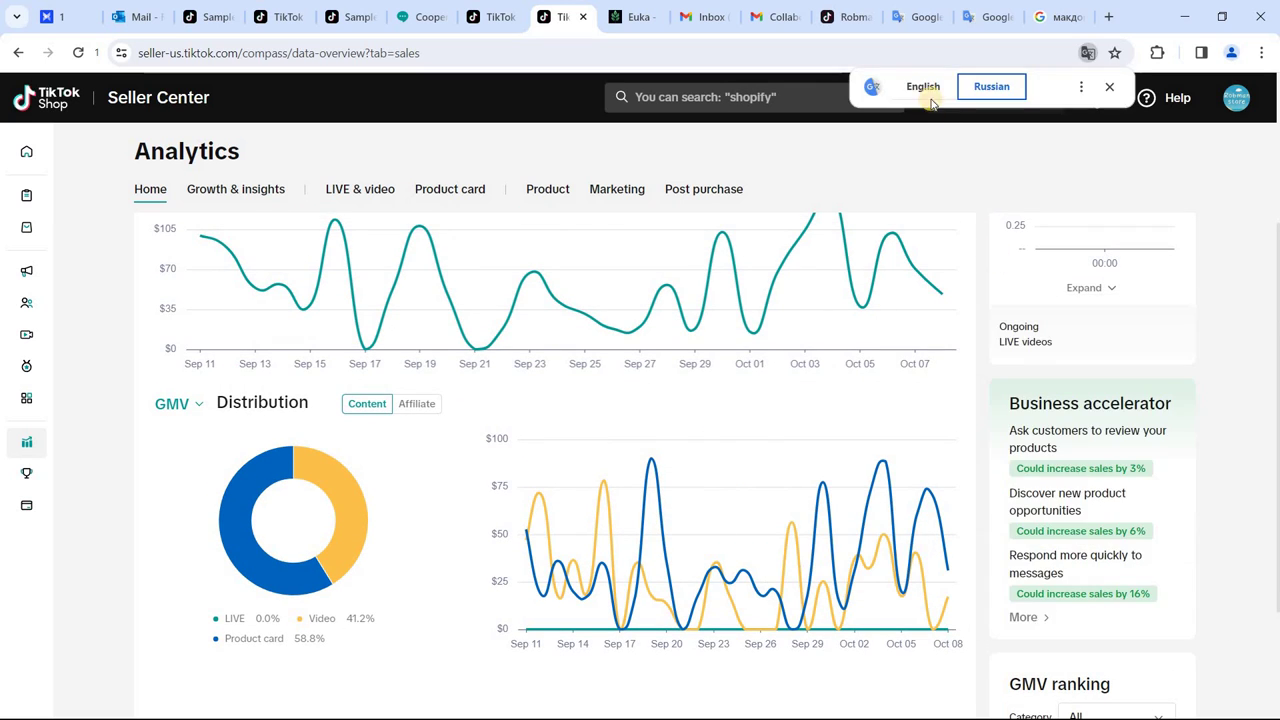
# - Open the full list of Business accelerator (Бизнес-акселератор) recommendations and review the suggested growth opportunities
pyautogui.scroll(-1, 1010, 360)
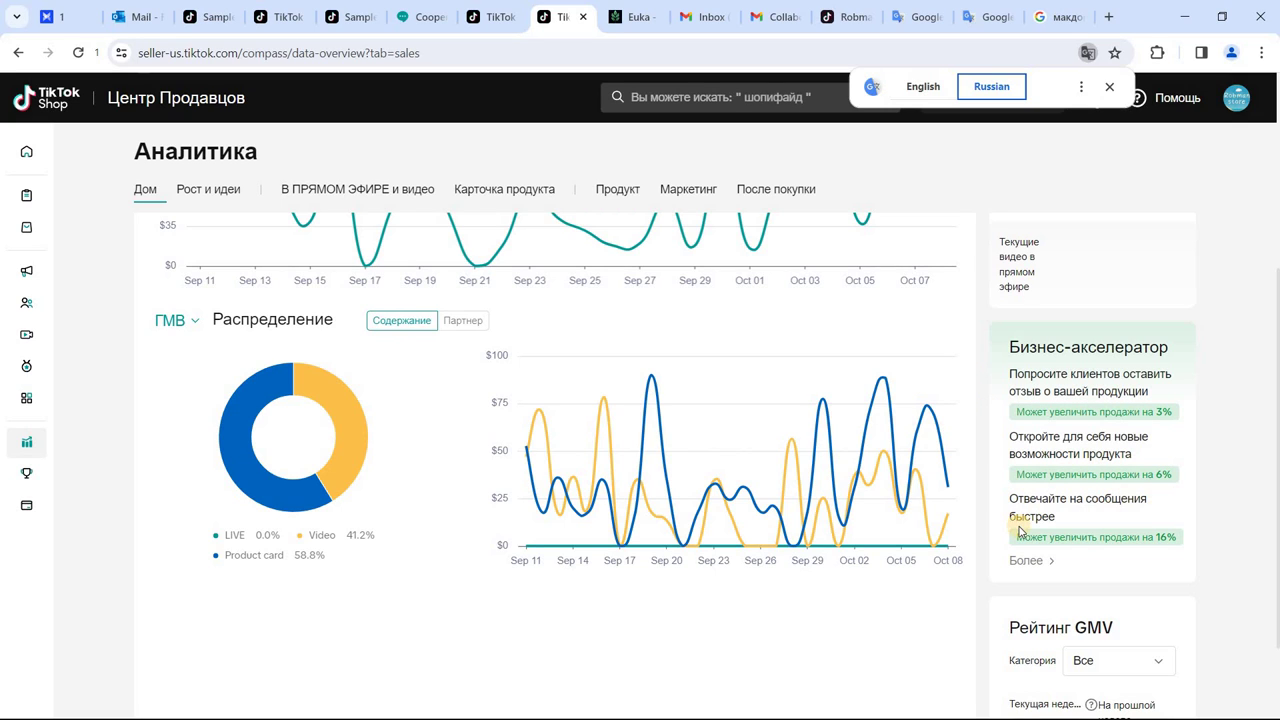
pyautogui.scroll(-1, 1103, 427)
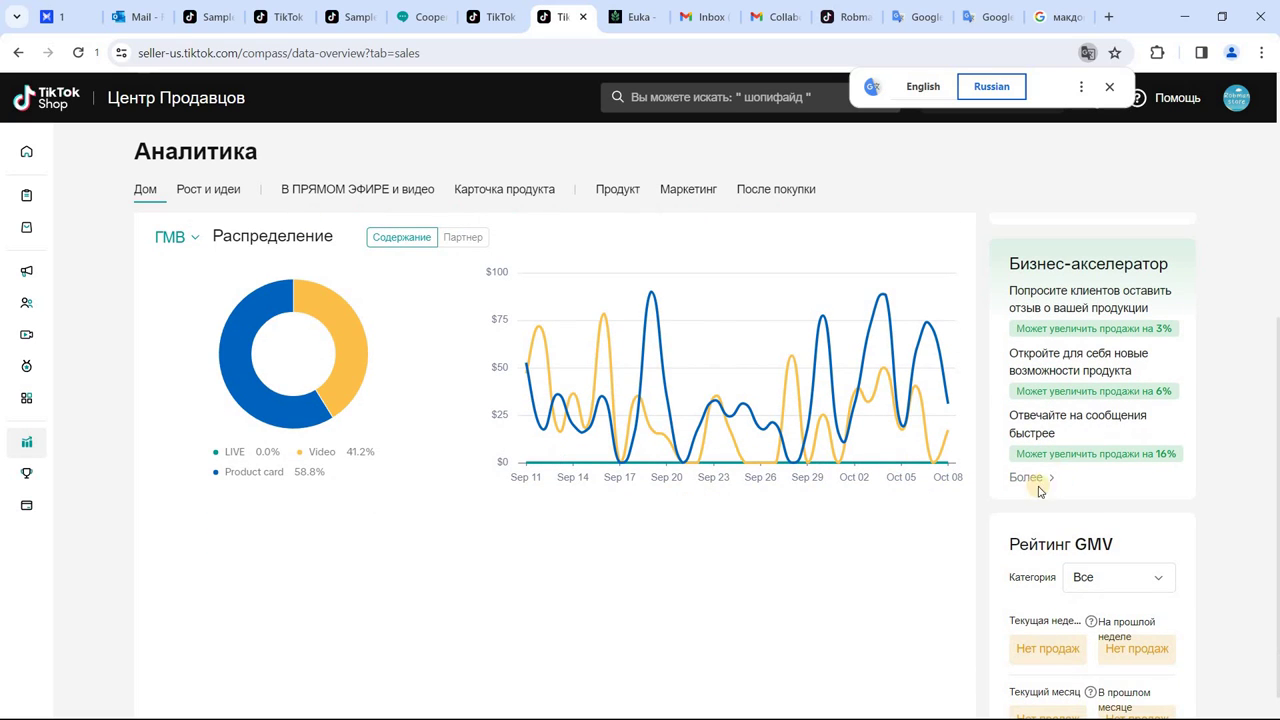
pyautogui.click(1045, 482)
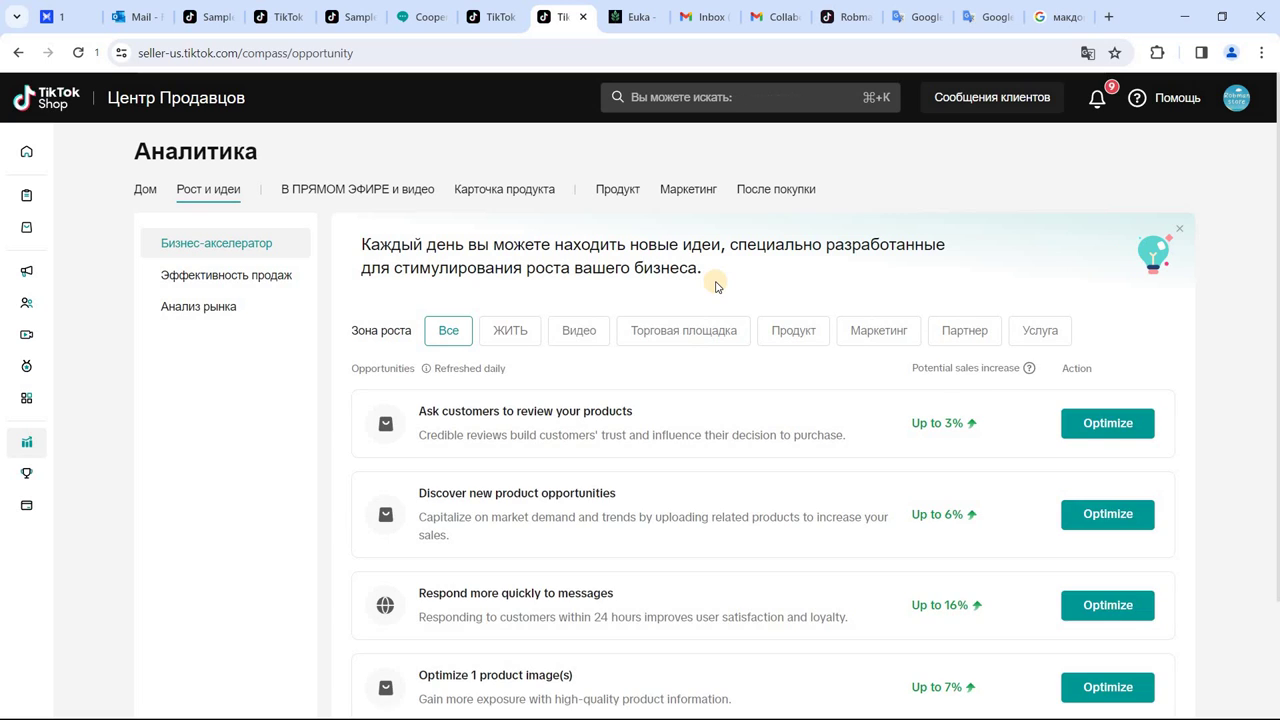
pyautogui.scroll(-1, 529, 334)
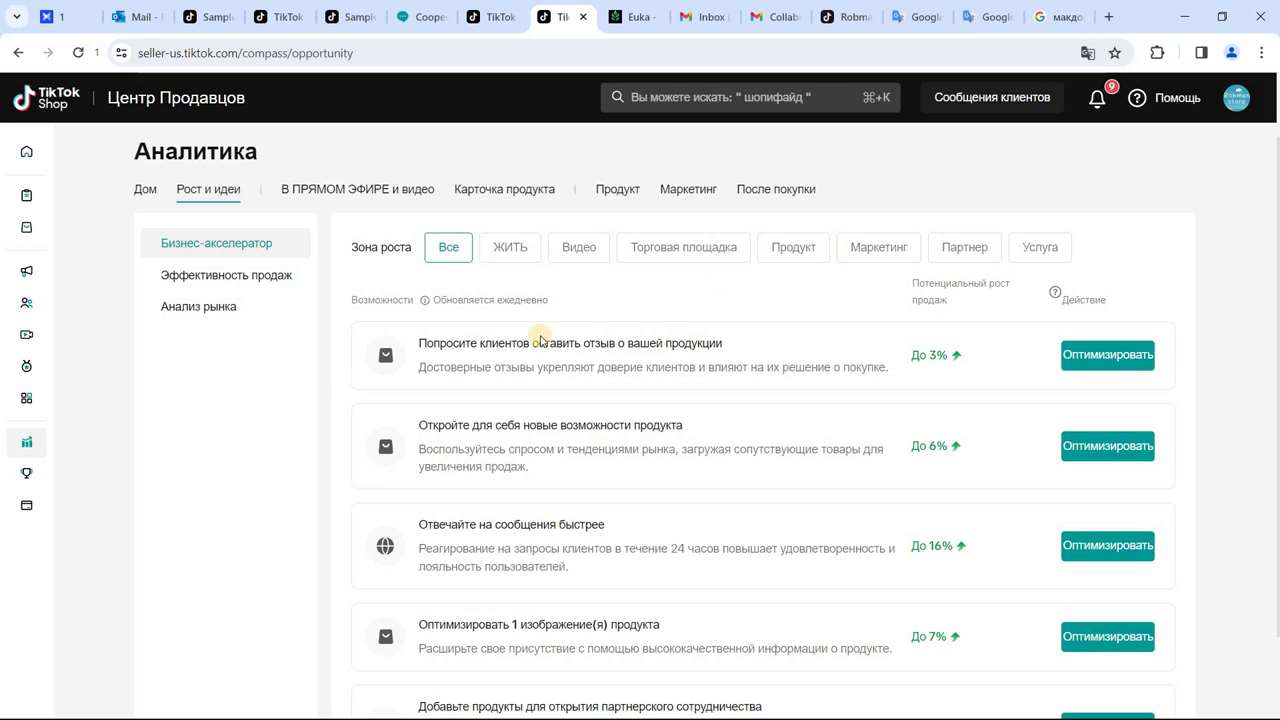
pyautogui.scroll(-1, 524, 440)
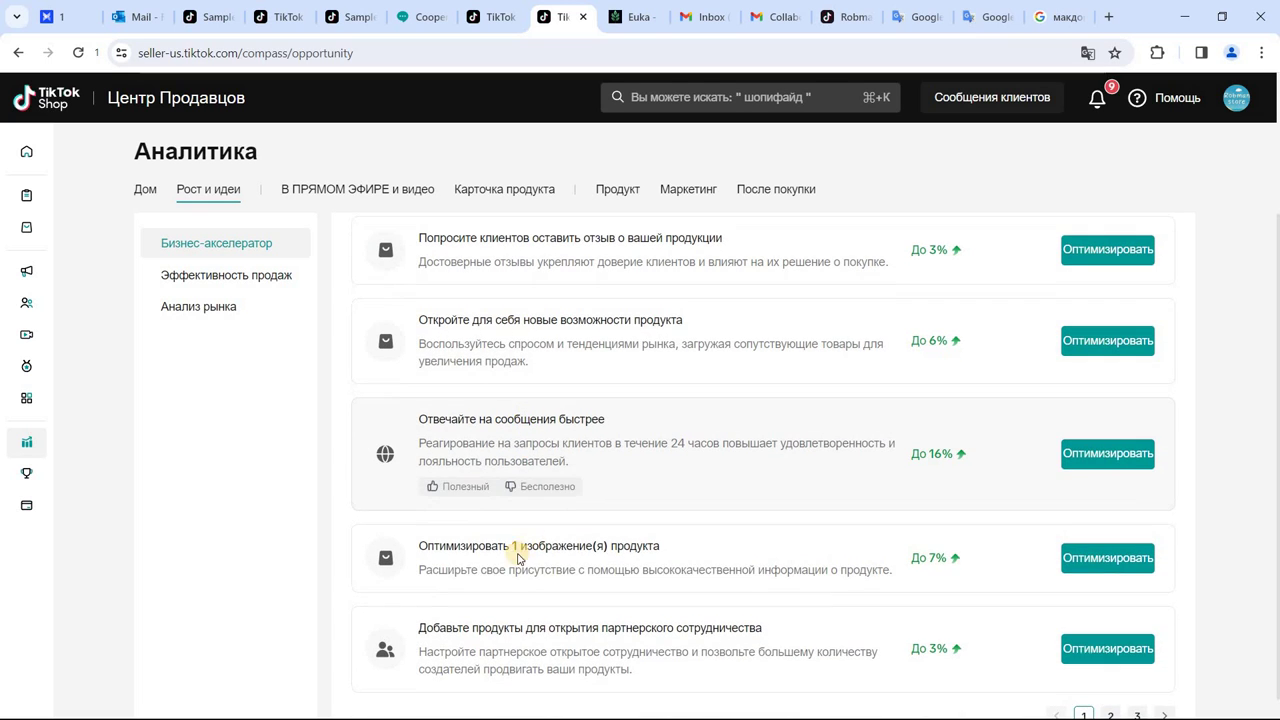
# - Read the remaining Business accelerator recommendations down to the one about adding products to open partner collaboration
pyautogui.scroll(-1, 490, 495)
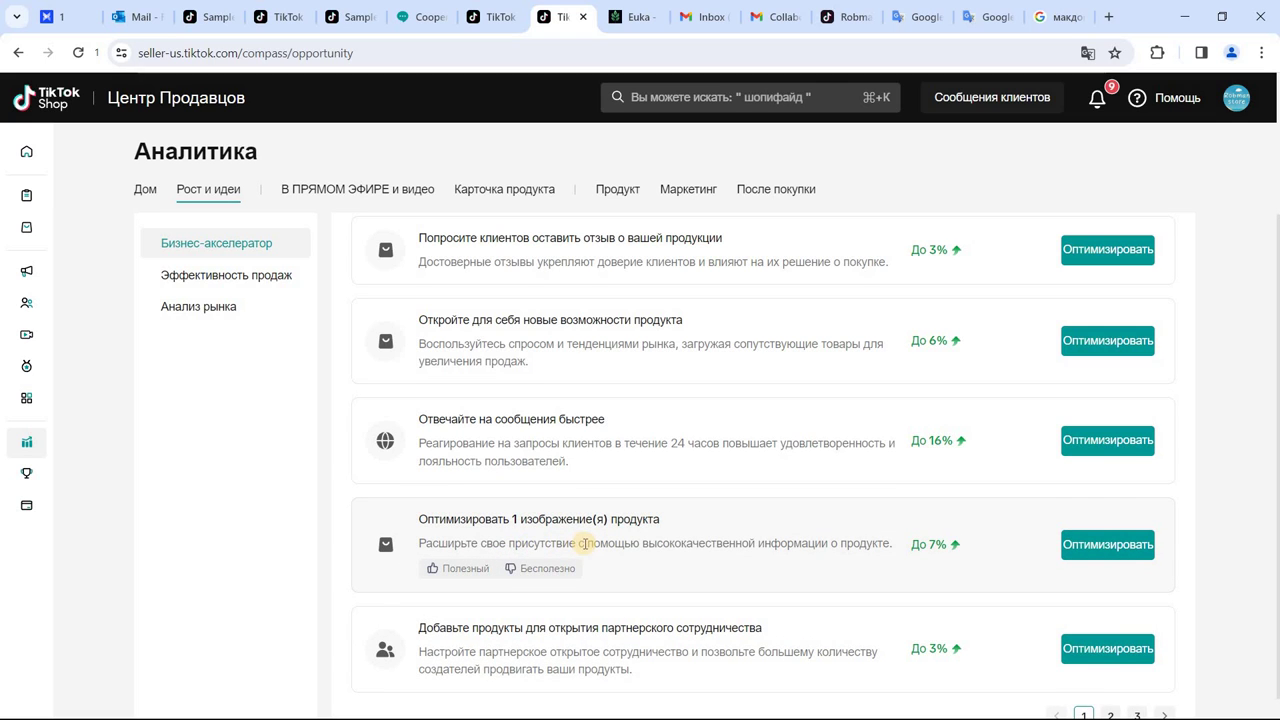
pyautogui.scroll(-1, 586, 565)
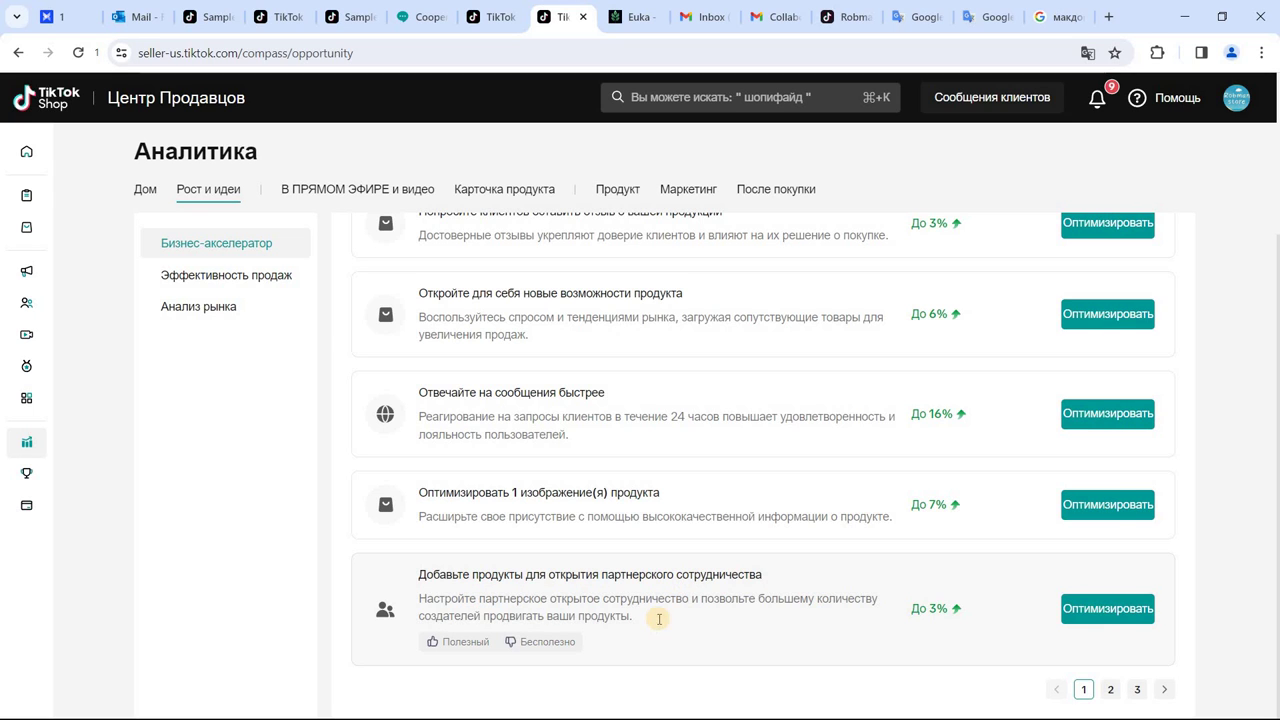
pyautogui.scroll(3, 660, 600)
# - Return to the Analytics home overview (Дом) and review the GMV chart and its distribution by content type
pyautogui.click(140, 190)
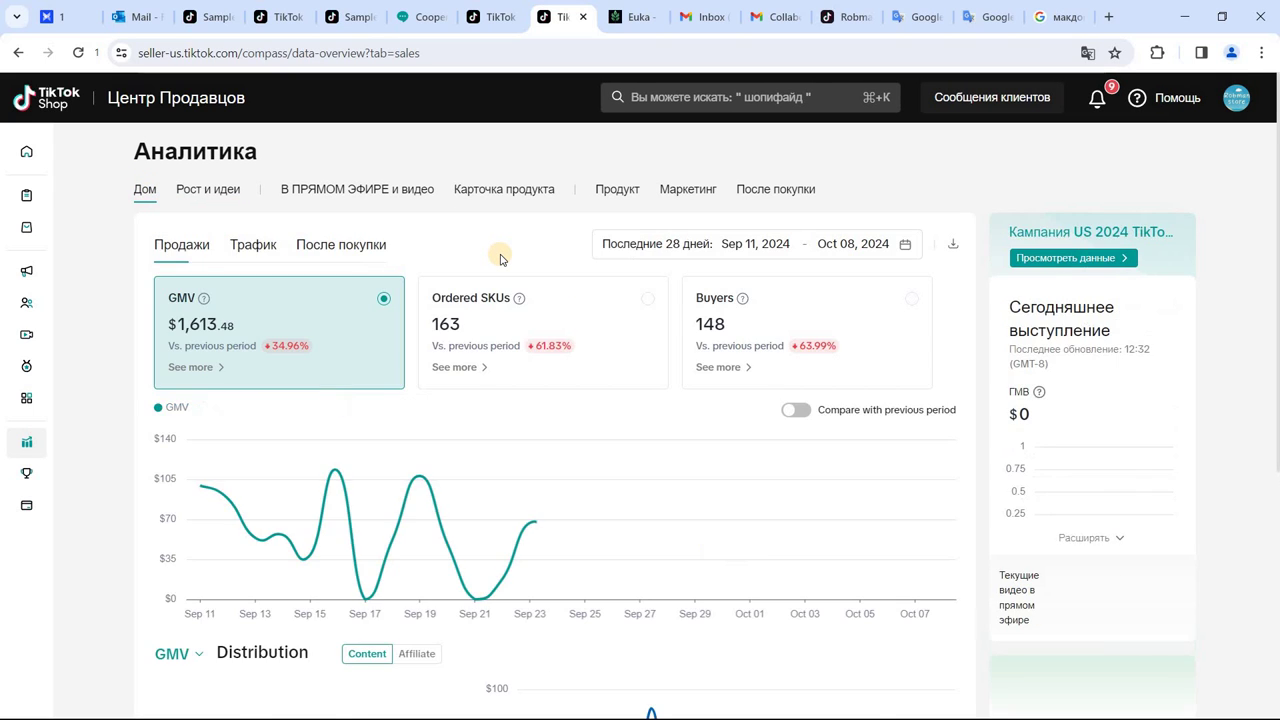
pyautogui.scroll(-2, 650, 470)
pyautogui.scroll(-3, 660, 473)
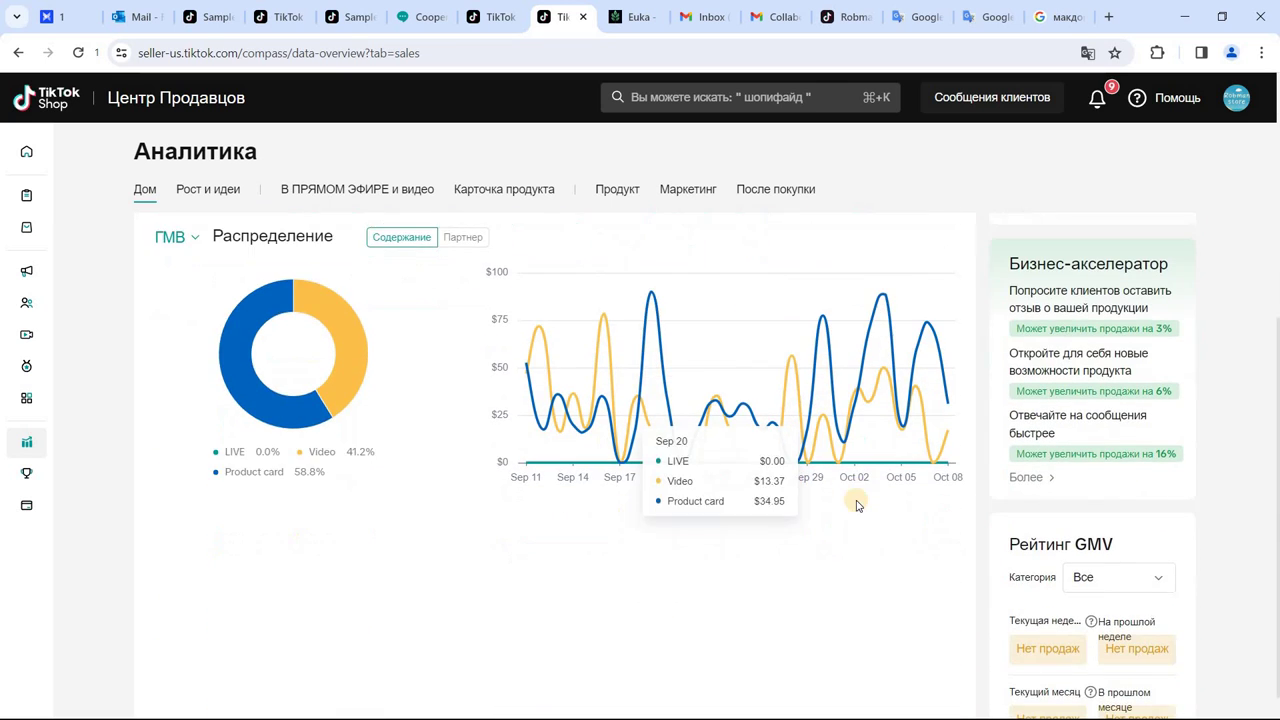
pyautogui.scroll(3, 846, 540)
pyautogui.scroll(1, 846, 540)
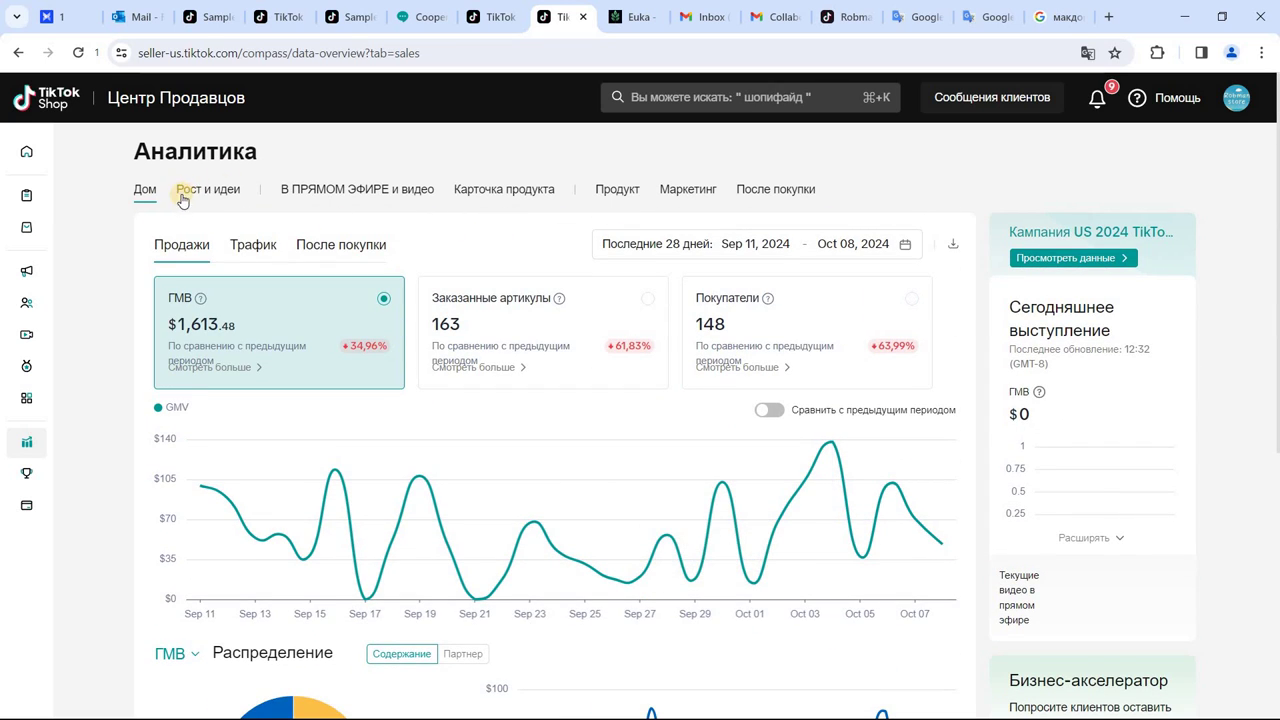
# - Open the LIVE and video analytics and view the LIVE core data for the last 28 days
pyautogui.click(359, 191)
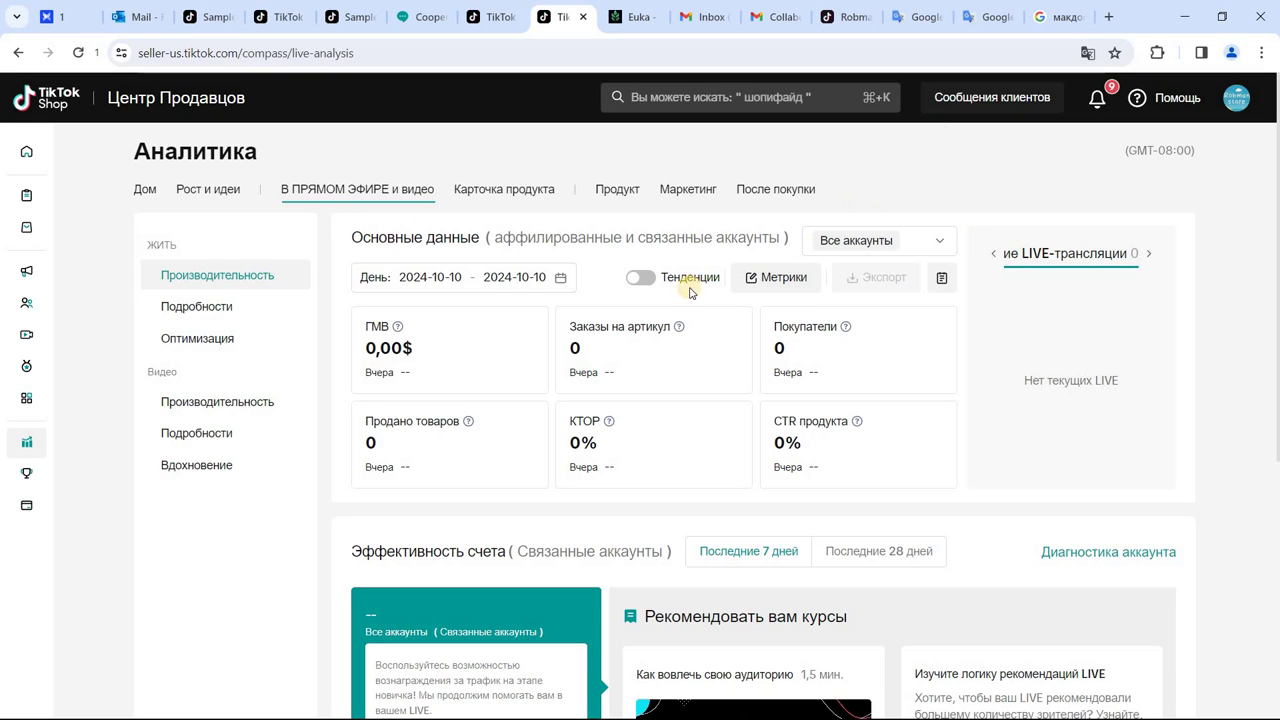
pyautogui.click(559, 280)
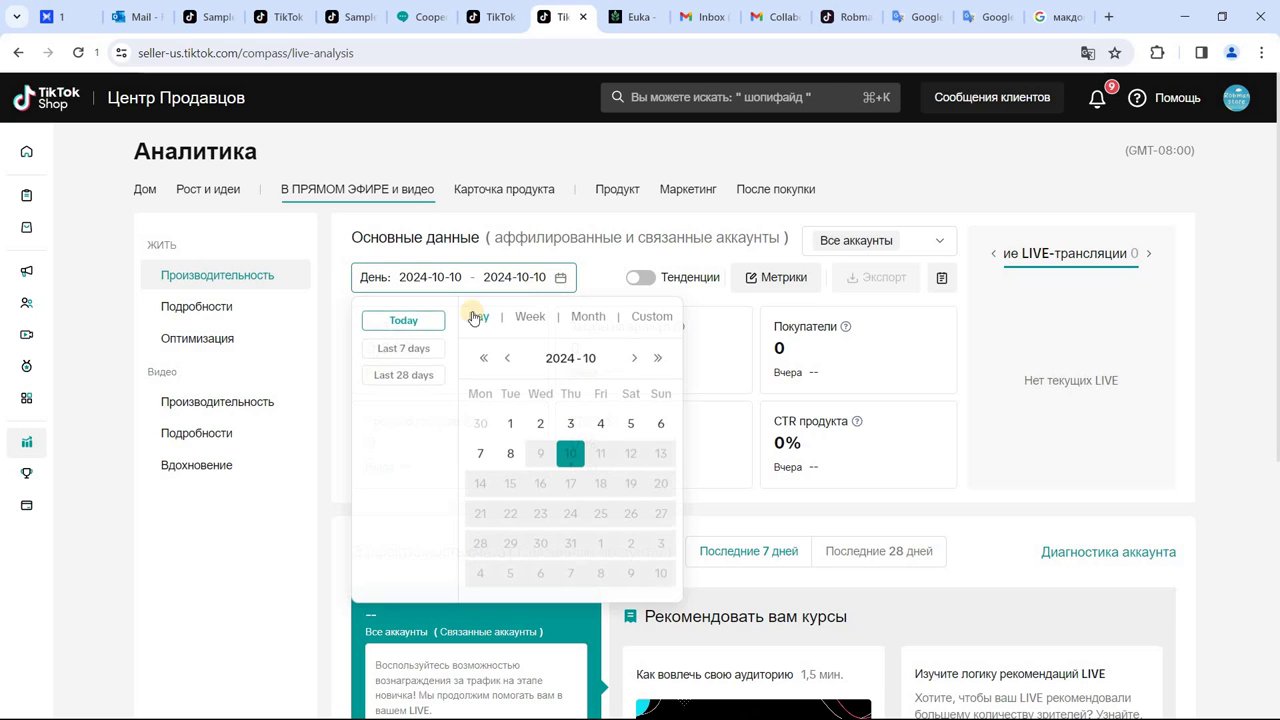
pyautogui.click(403, 375)
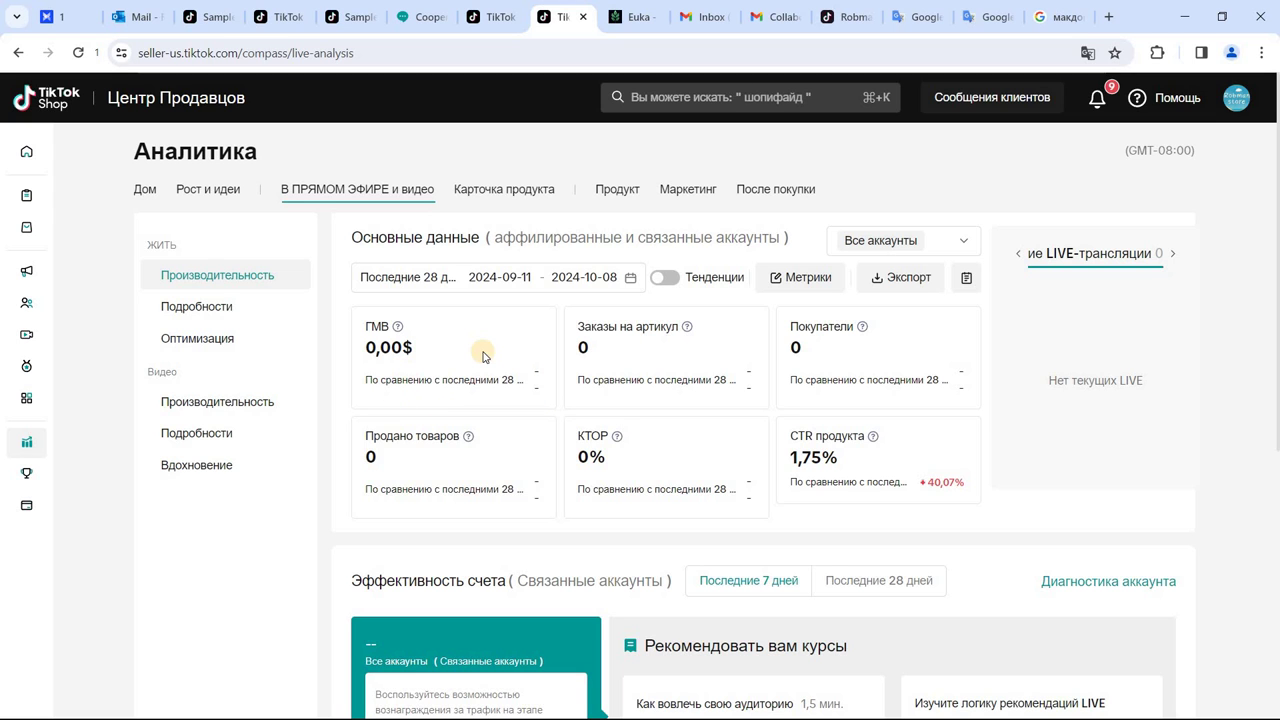
pyautogui.scroll(-2, 643, 297)
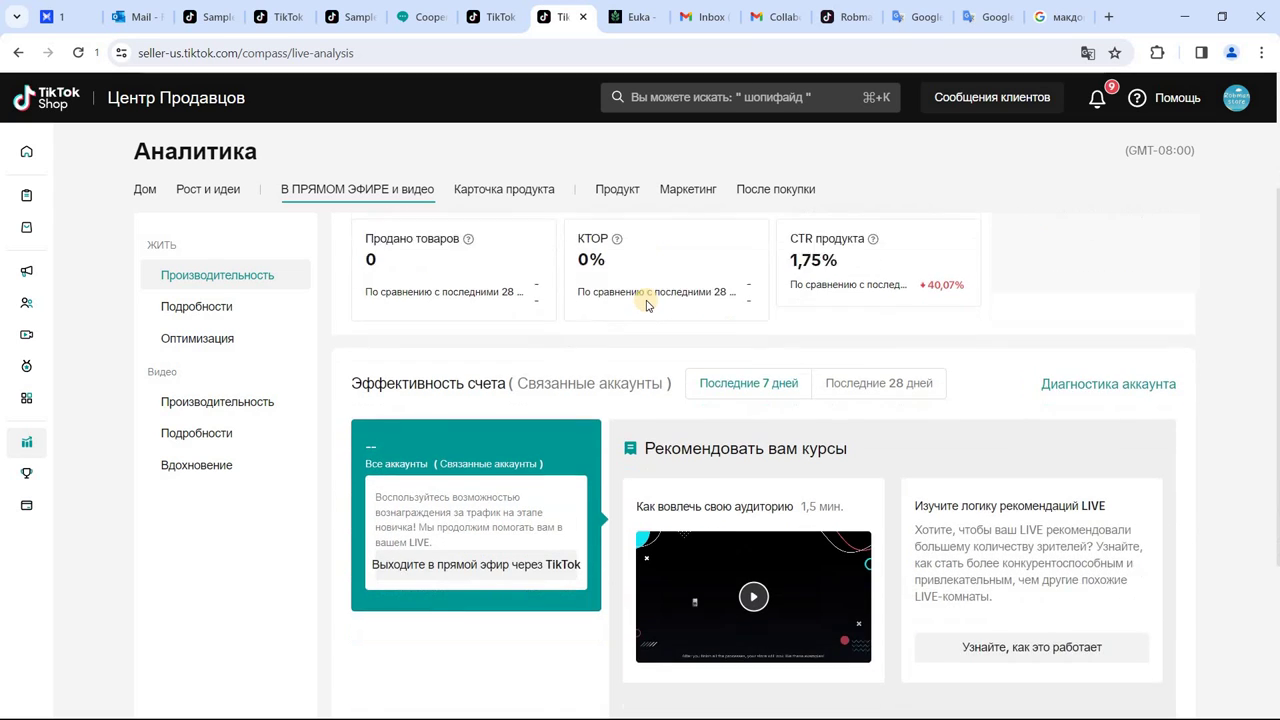
# - View the Details (Подробности) and Optimization (Оптимизация) reports of the LIVE section
pyautogui.scroll(2, 640, 300)
pyautogui.click(200, 307)
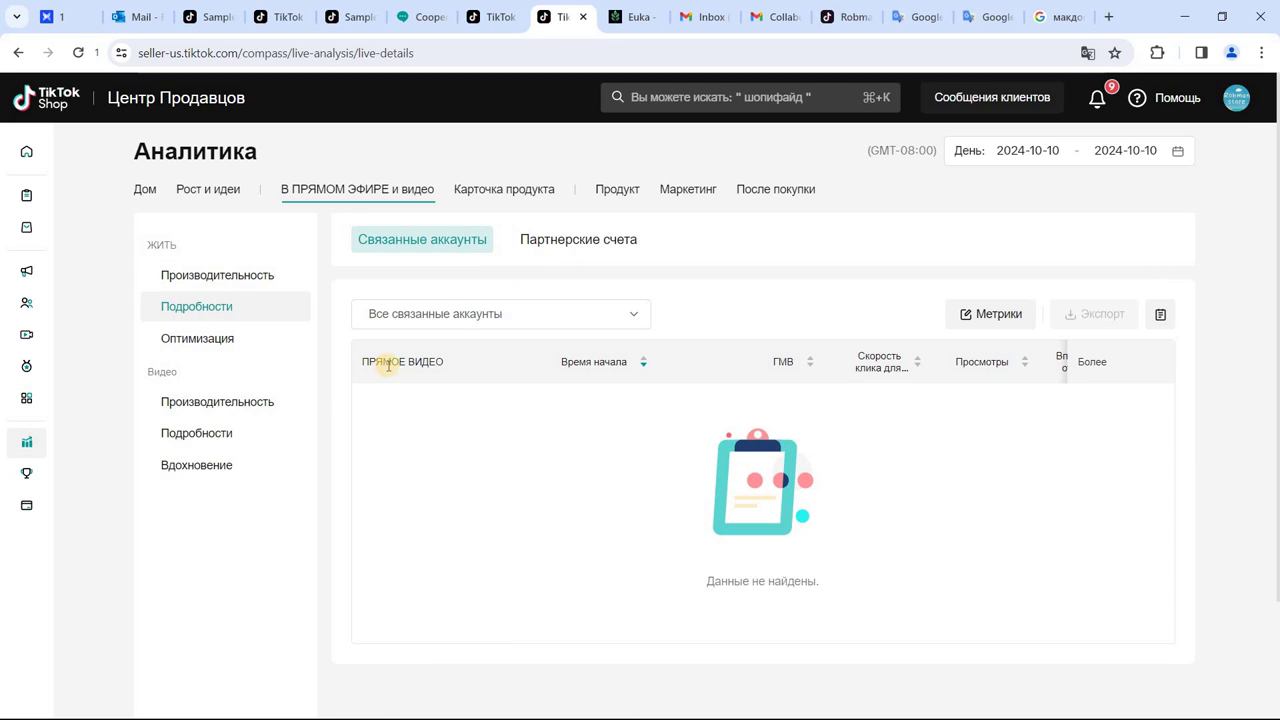
pyautogui.click(220, 345)
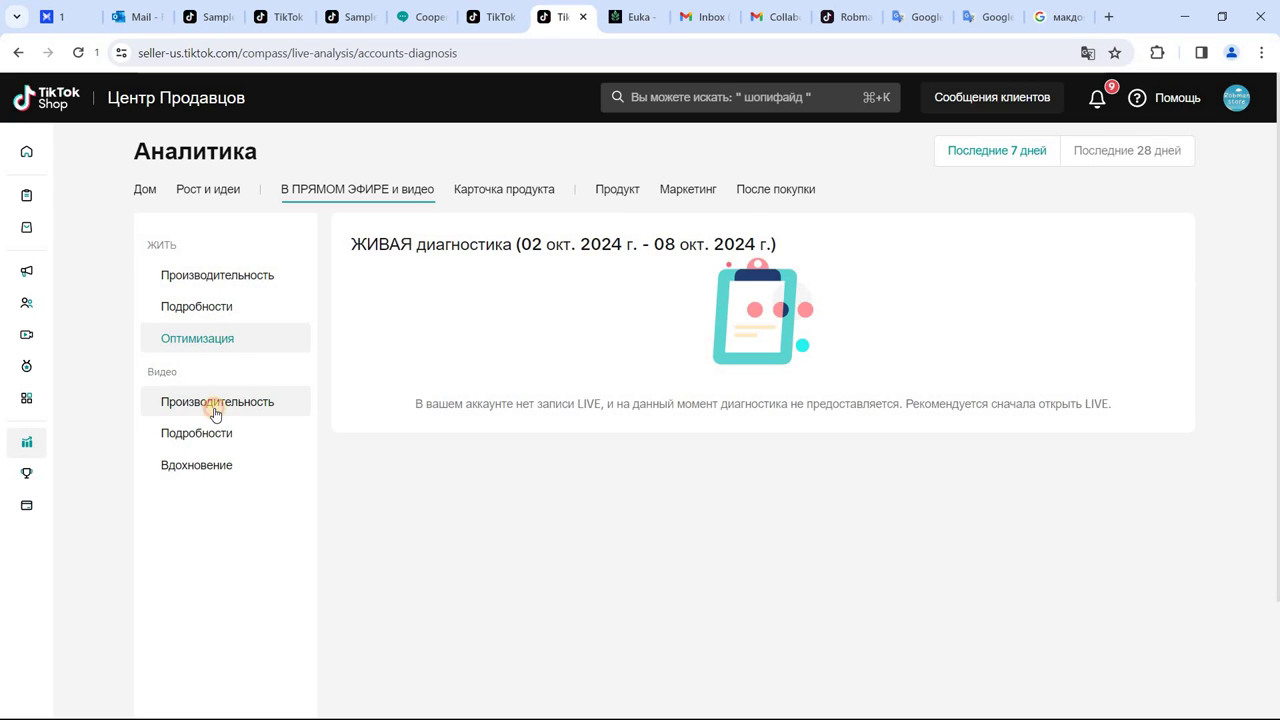
# - View the Performance, Details and Inspiration (Вдохновение) pages of the Video section in turn
pyautogui.click(214, 412)
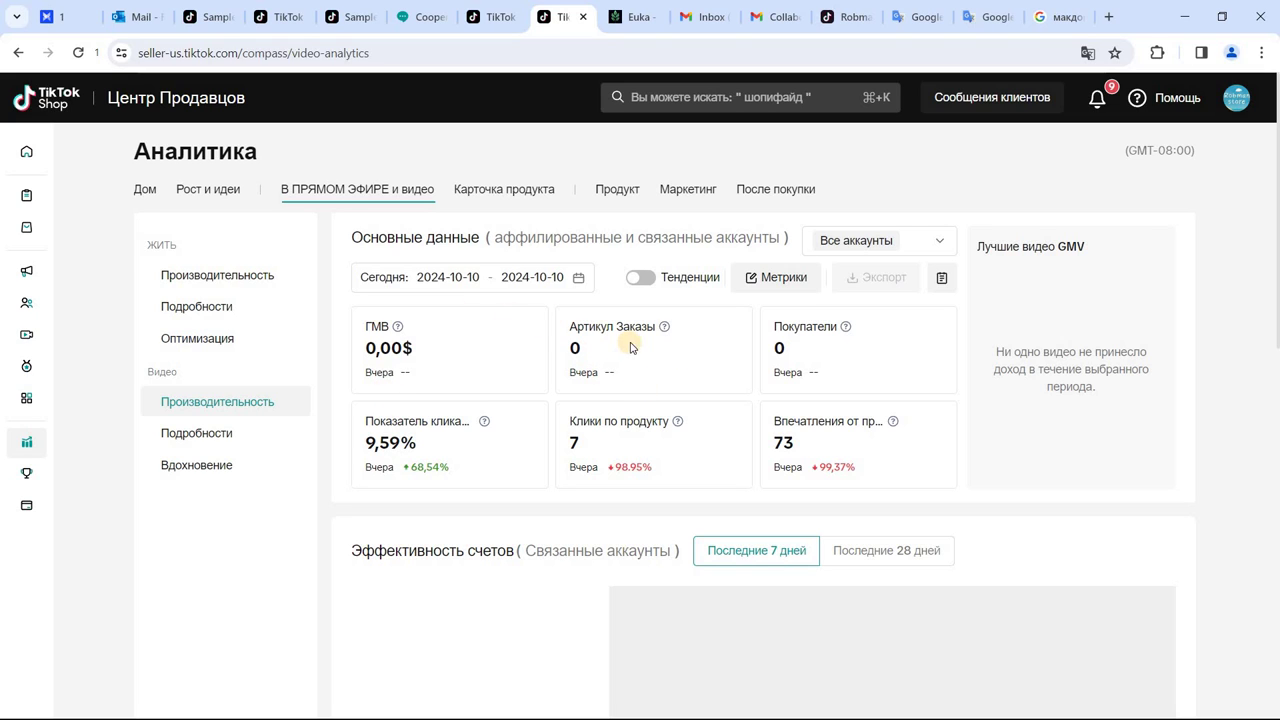
pyautogui.click(211, 446)
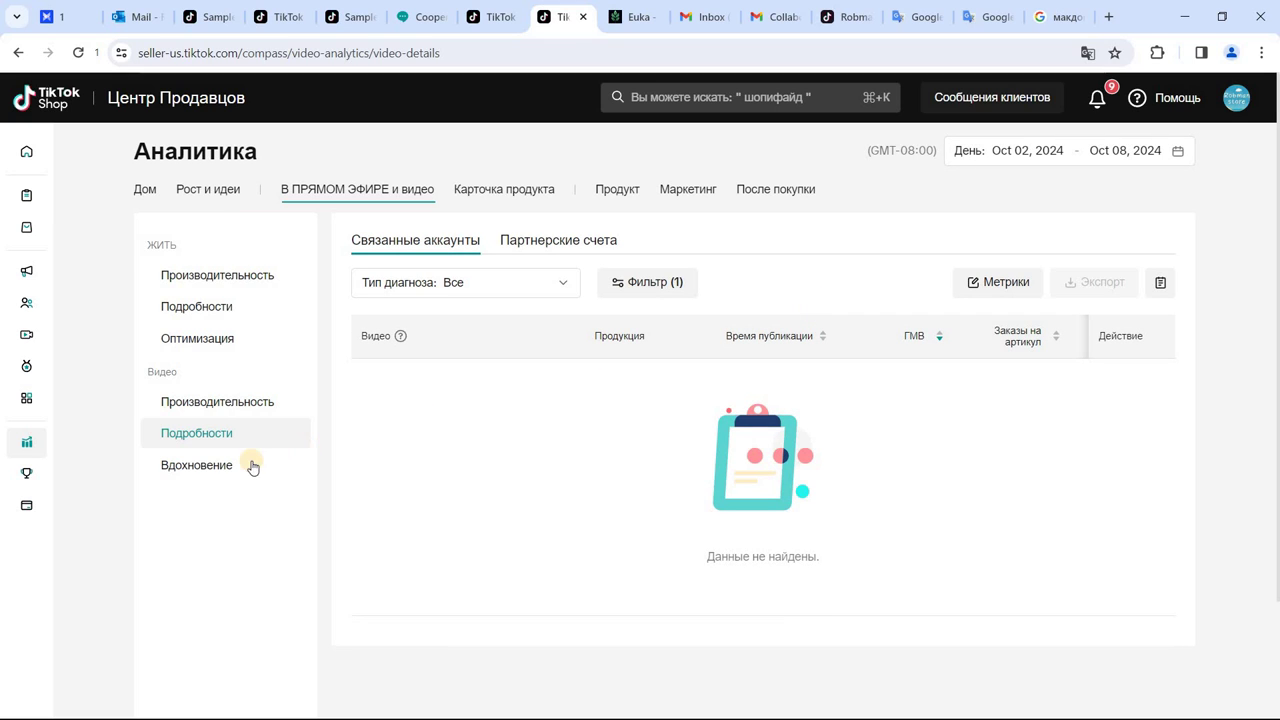
pyautogui.click(215, 467)
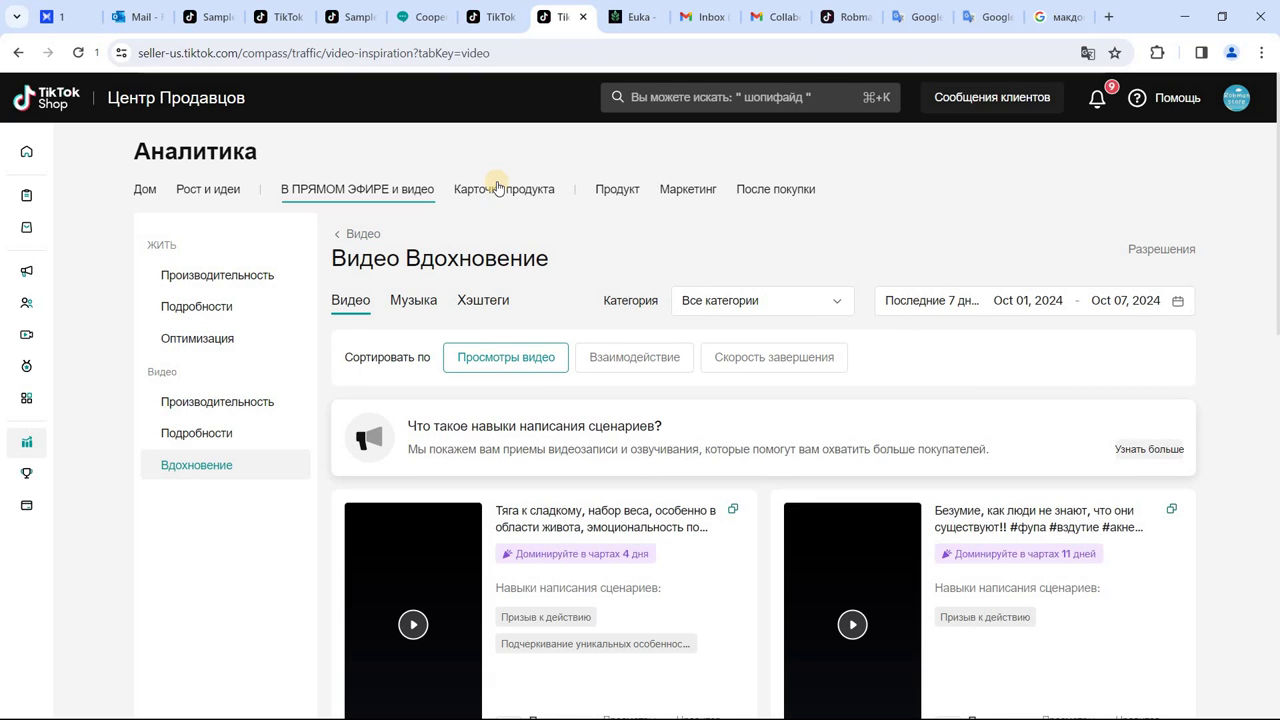
# - Open the product card analytics (Карточка продукта) and show its performance for the last 28 days
pyautogui.click(494, 193)
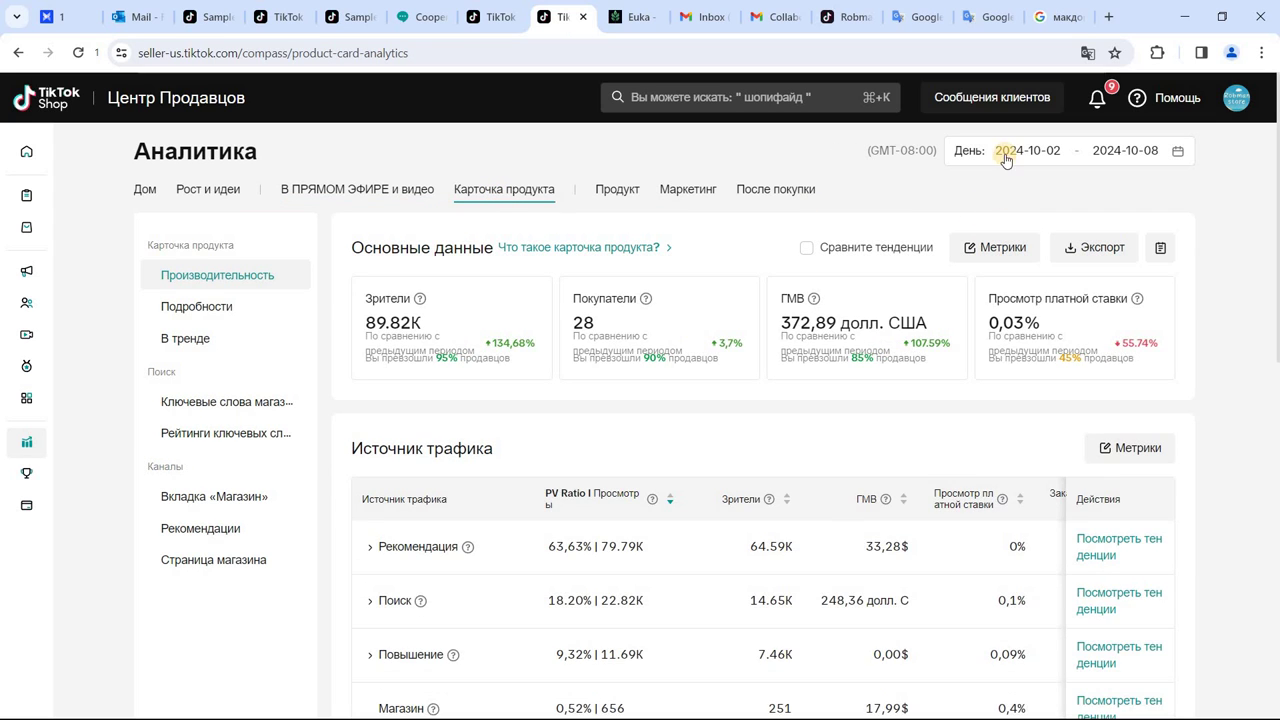
pyautogui.click(1005, 152)
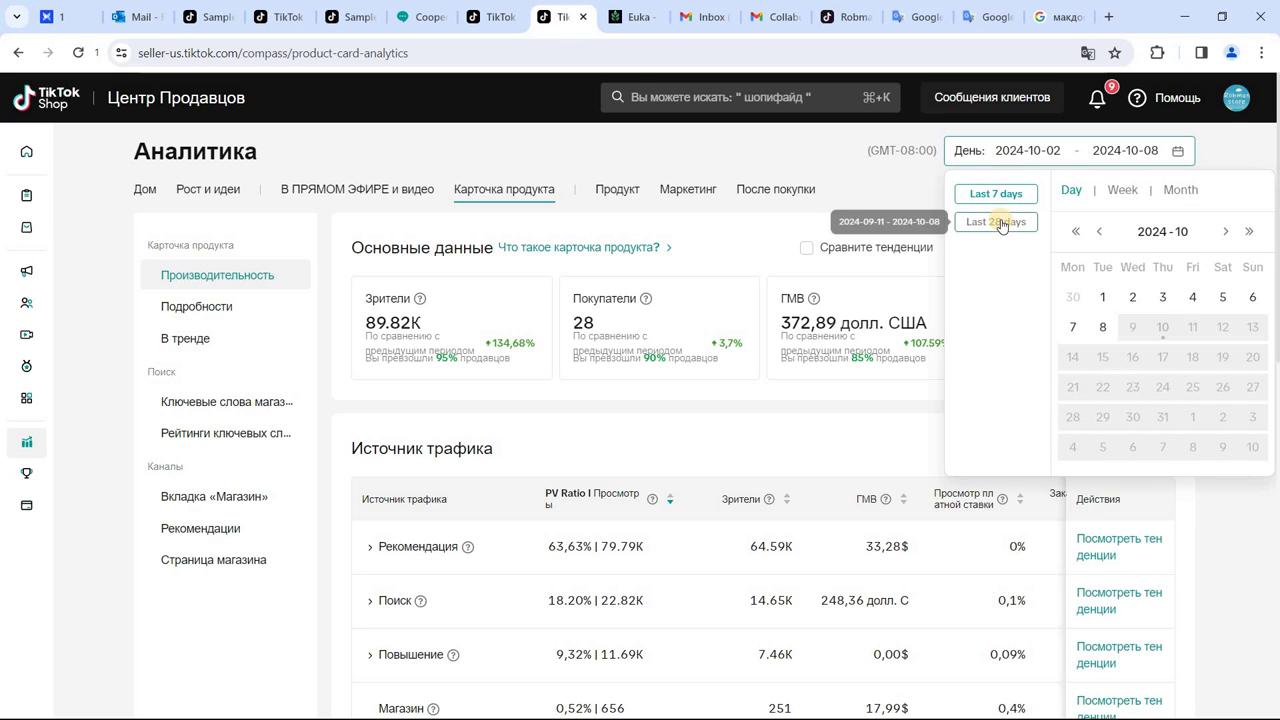
pyautogui.click(1001, 223)
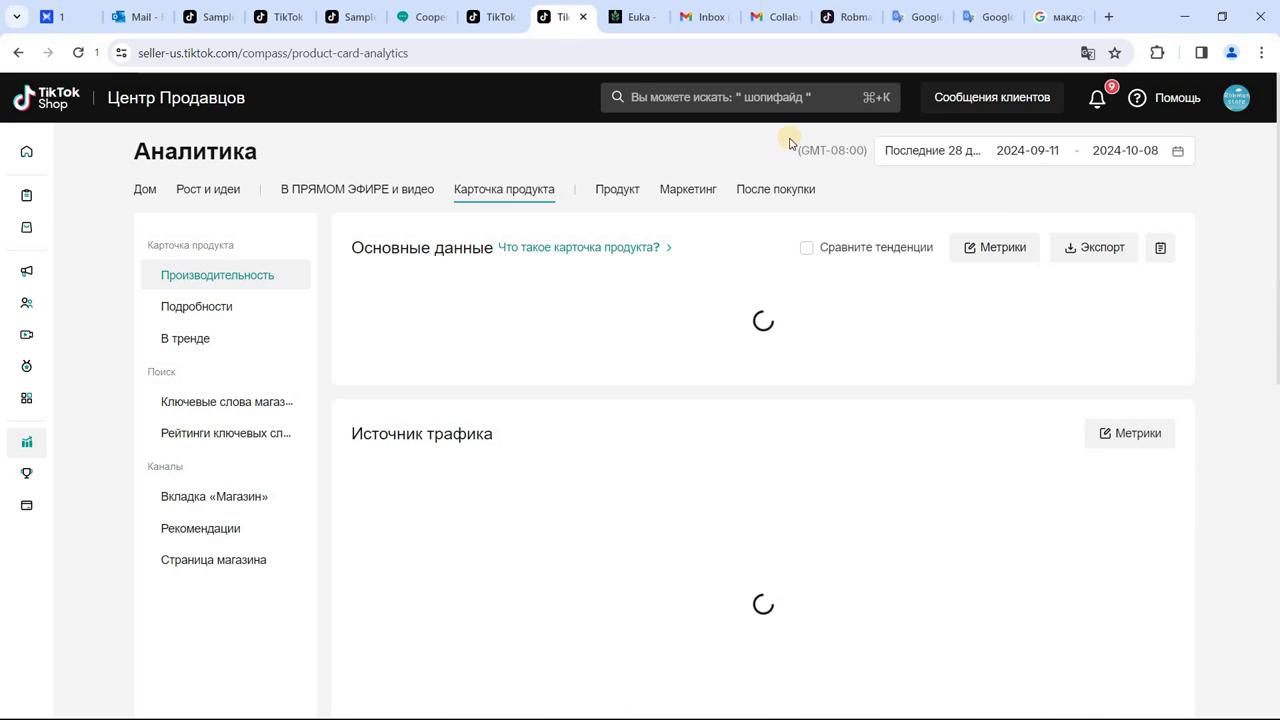
# - Switch the page from the Russian translation back to the original English
pyautogui.rightClick(738, 229)
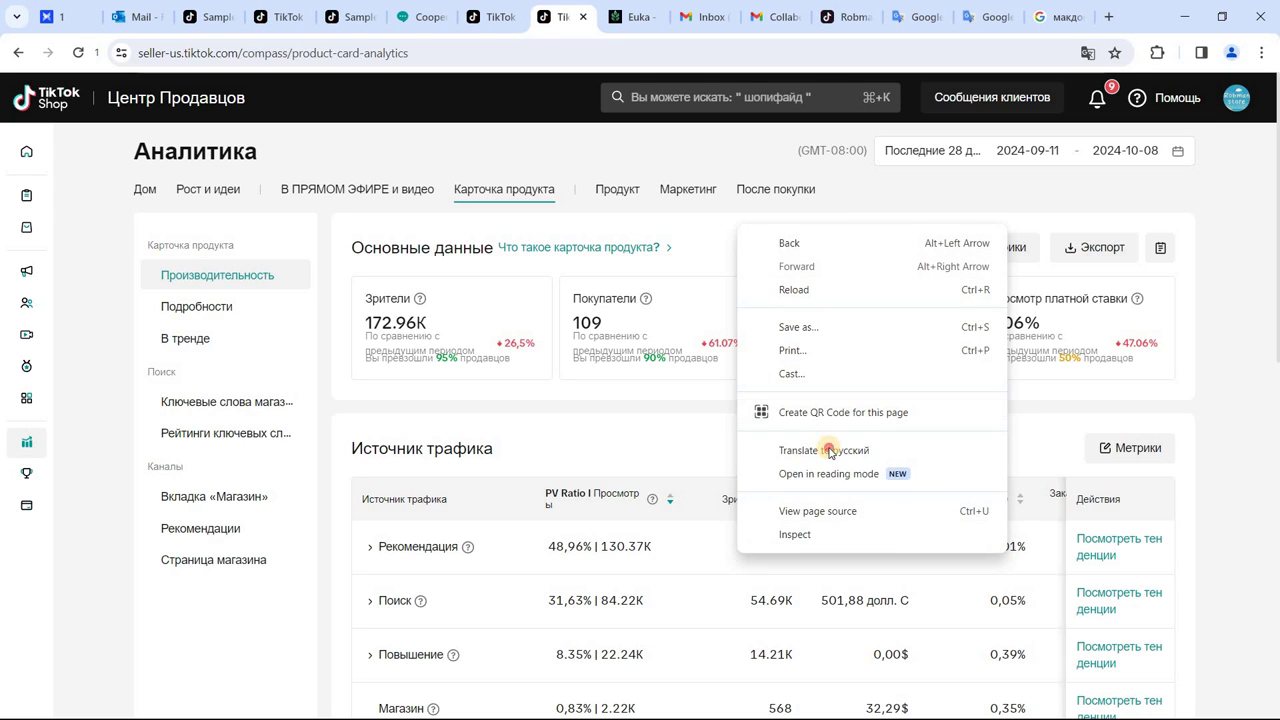
pyautogui.click(828, 449)
pyautogui.click(920, 87)
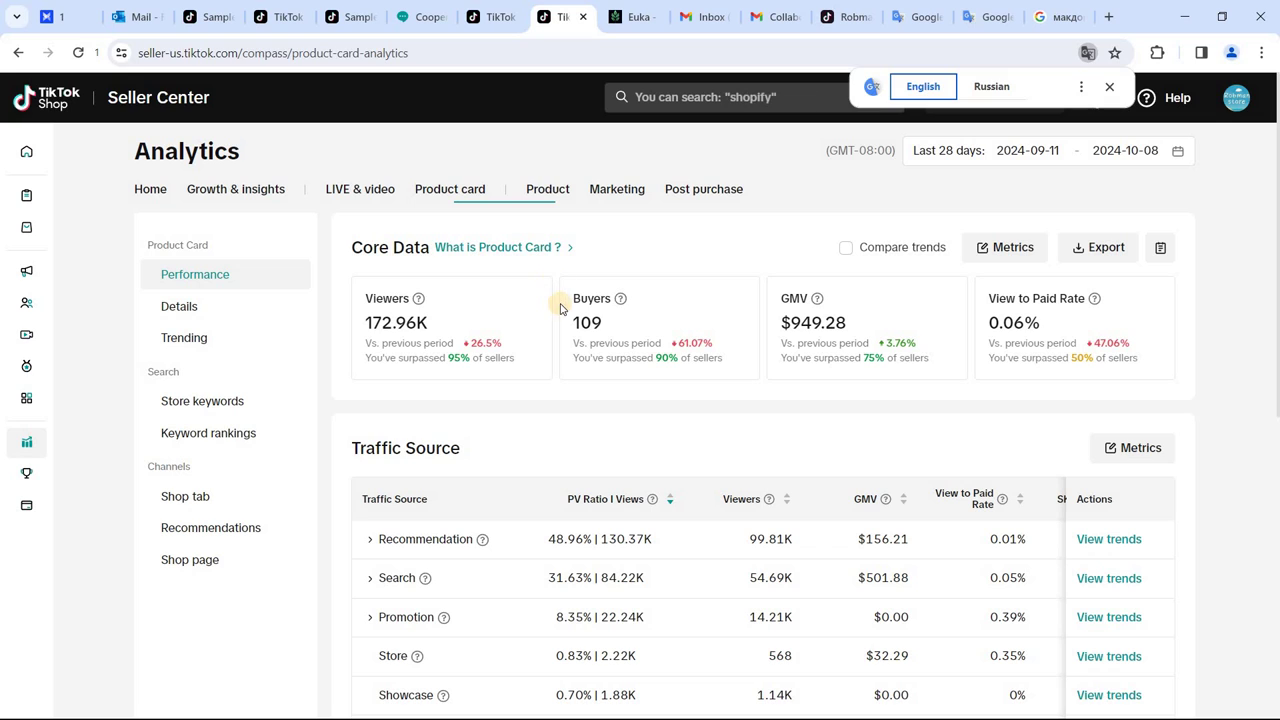
# - Open the LIVE & video analytics in English and view the core data for the last 28 days
pyautogui.click(362, 190)
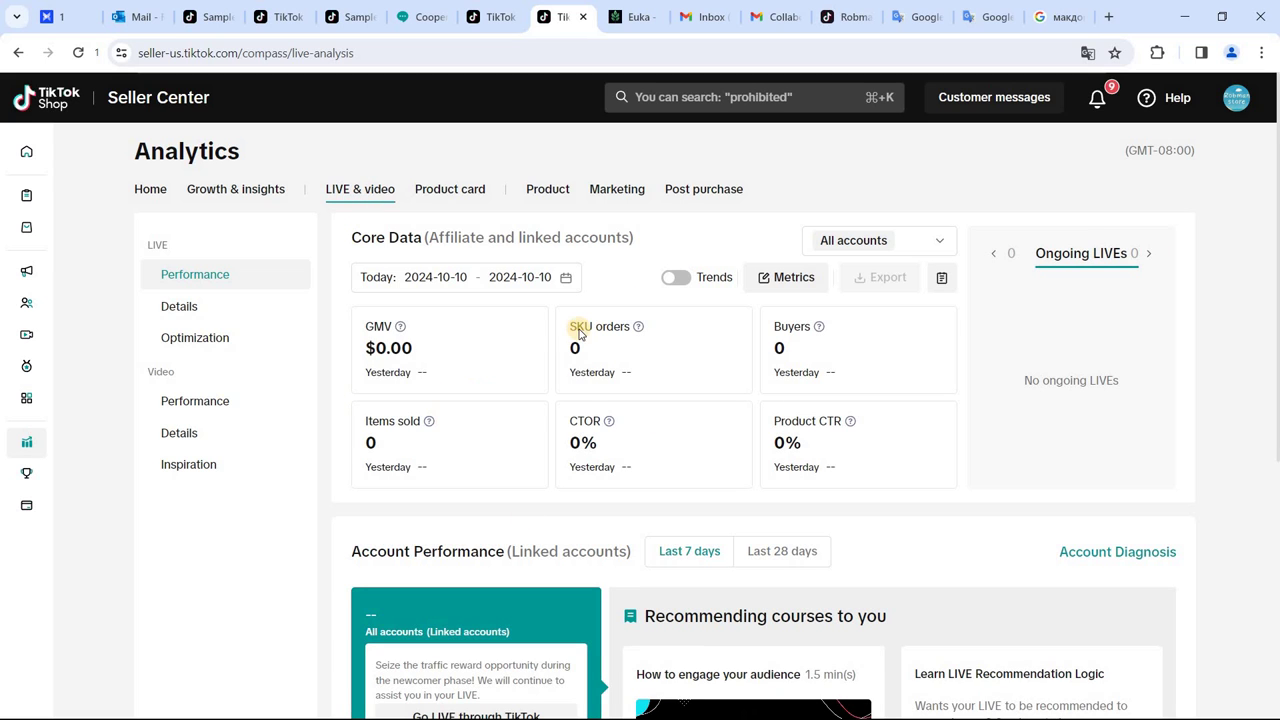
pyautogui.click(565, 277)
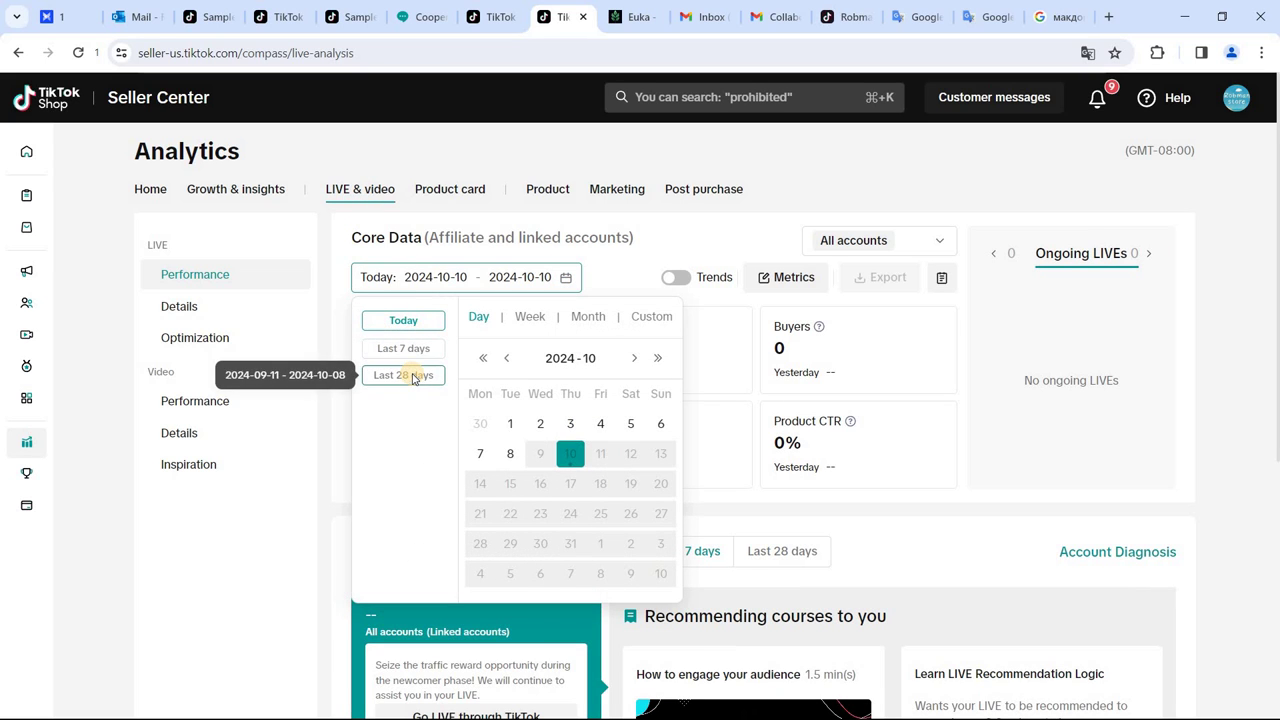
pyautogui.click(413, 376)
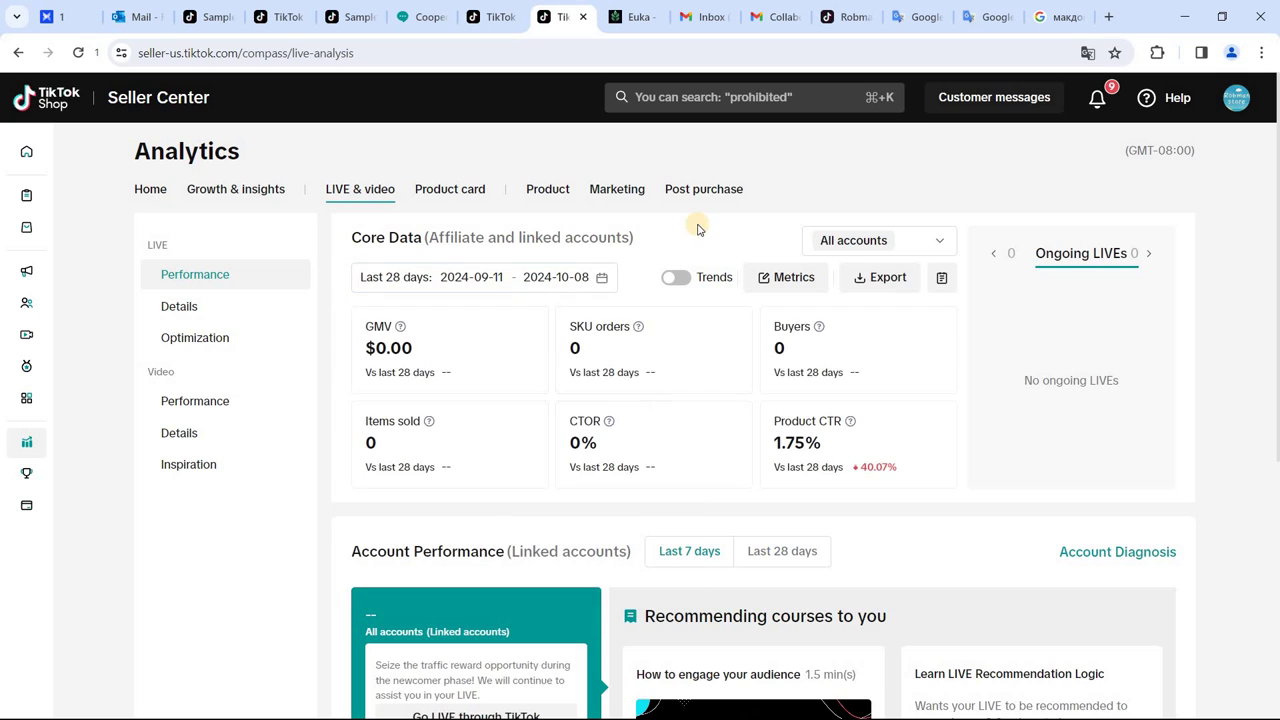
# - Go back to the Product card analytics and set the reporting period to the last 28 days
pyautogui.click(452, 187)
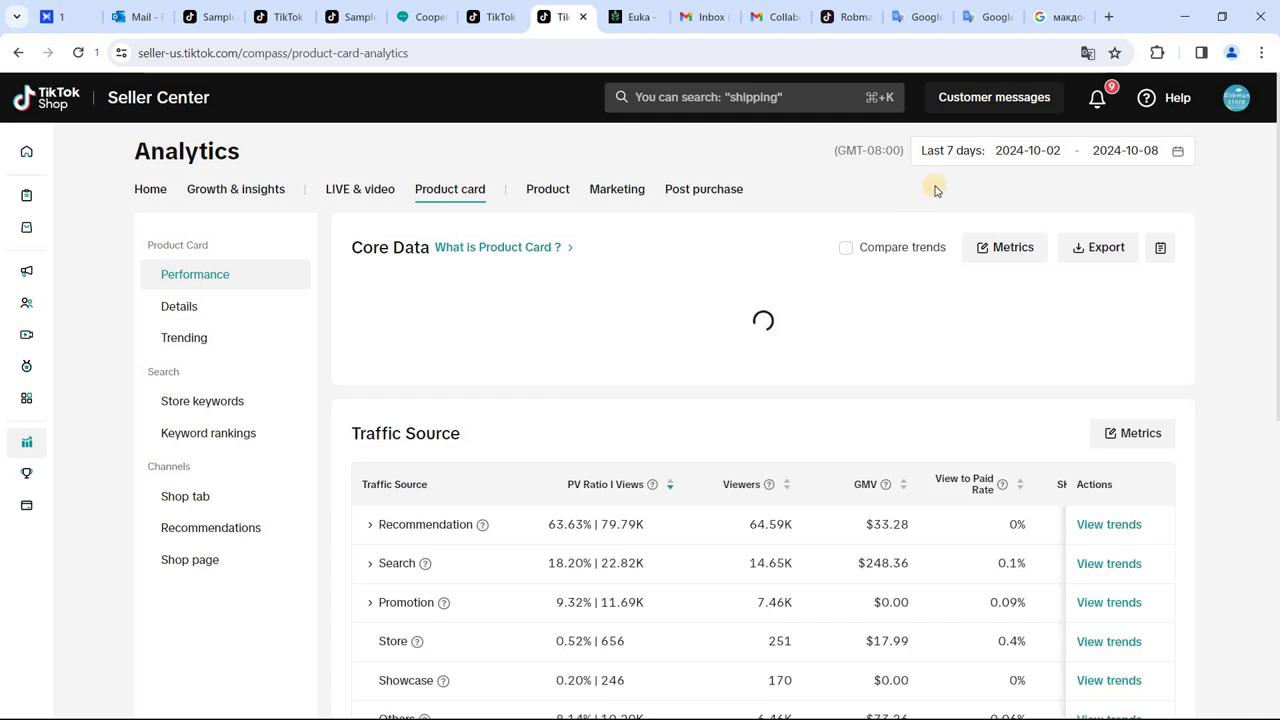
pyautogui.click(970, 158)
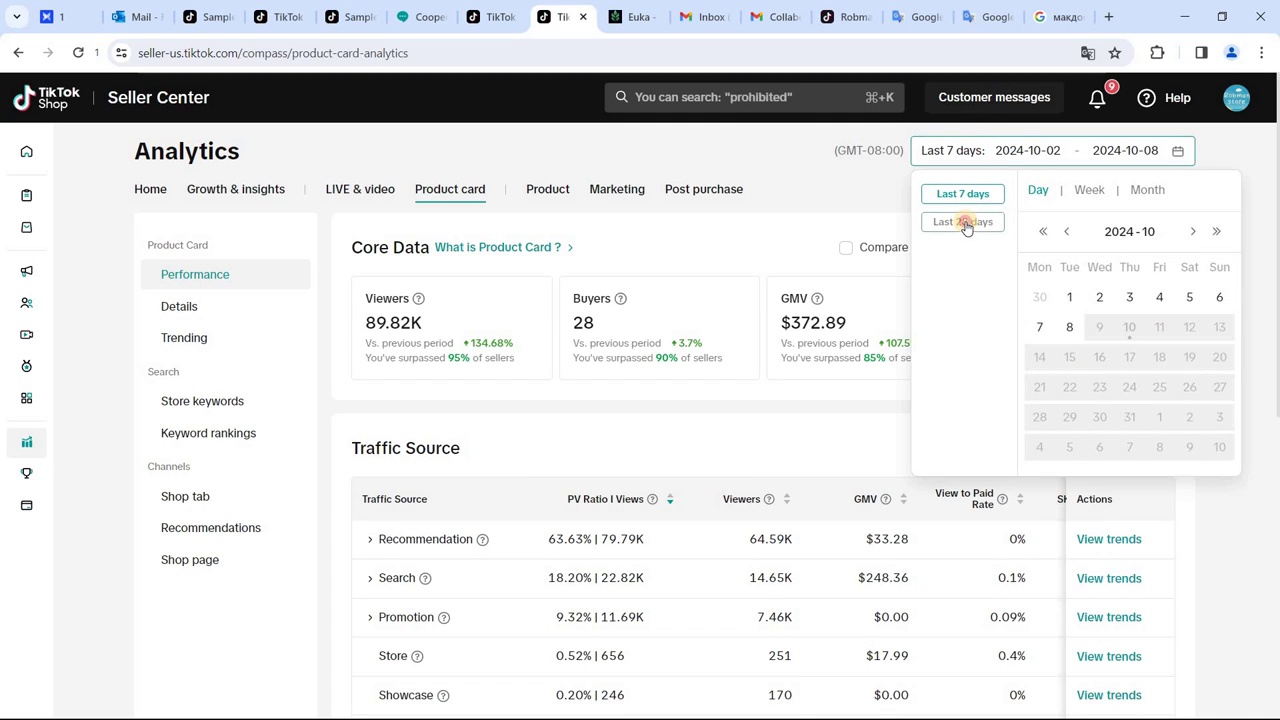
pyautogui.click(966, 222)
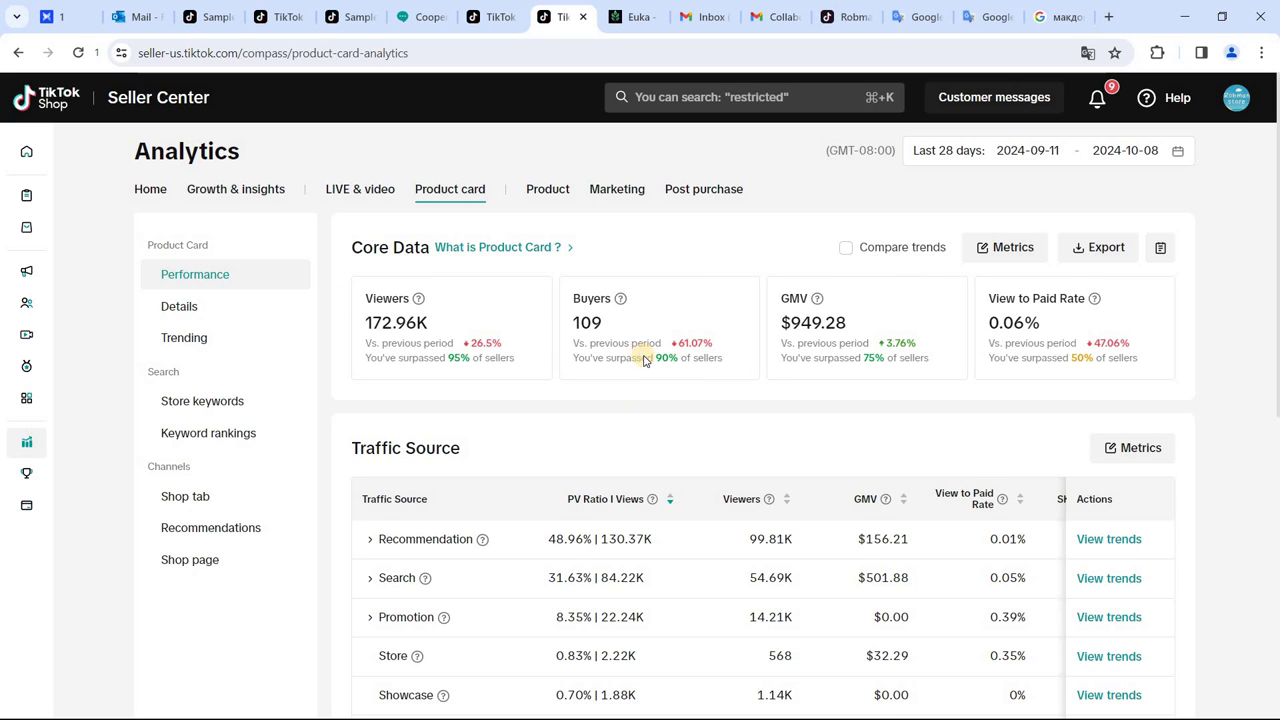
# - Examine the product card core data and compare it with the Traffic Source breakdown by channel
pyautogui.scroll(-1, 642, 368)
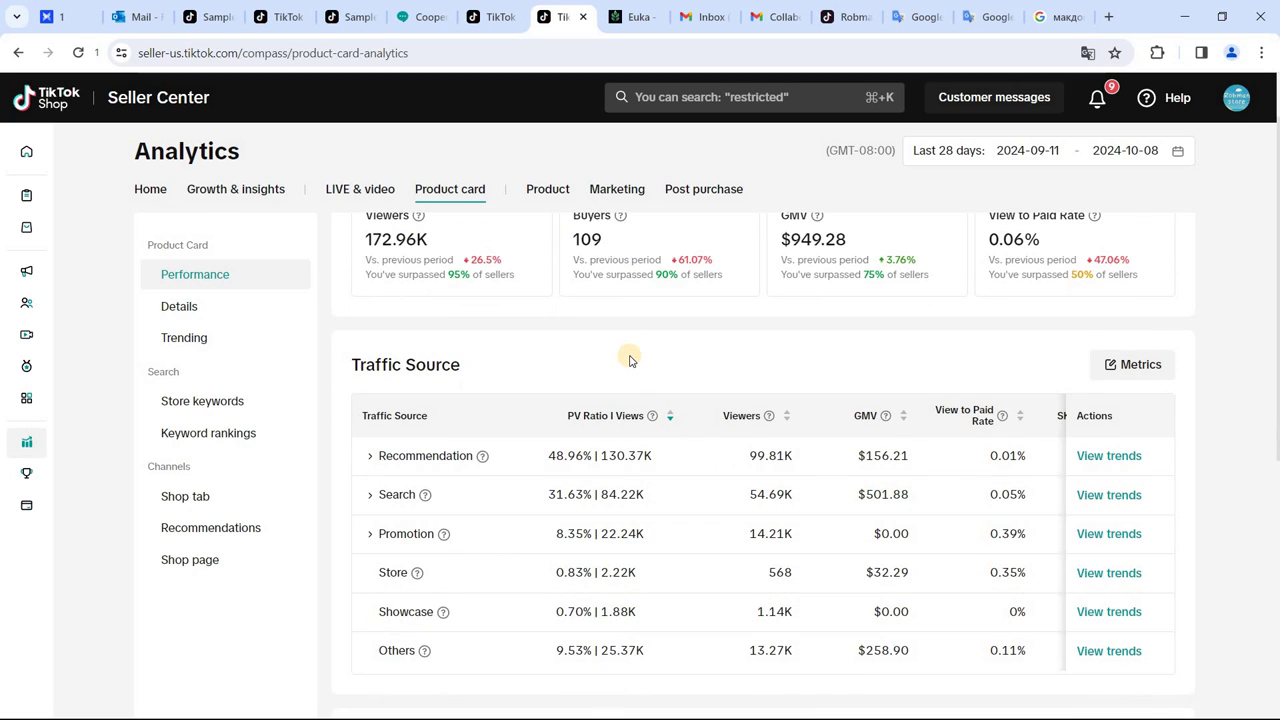
pyautogui.scroll(1, 601, 424)
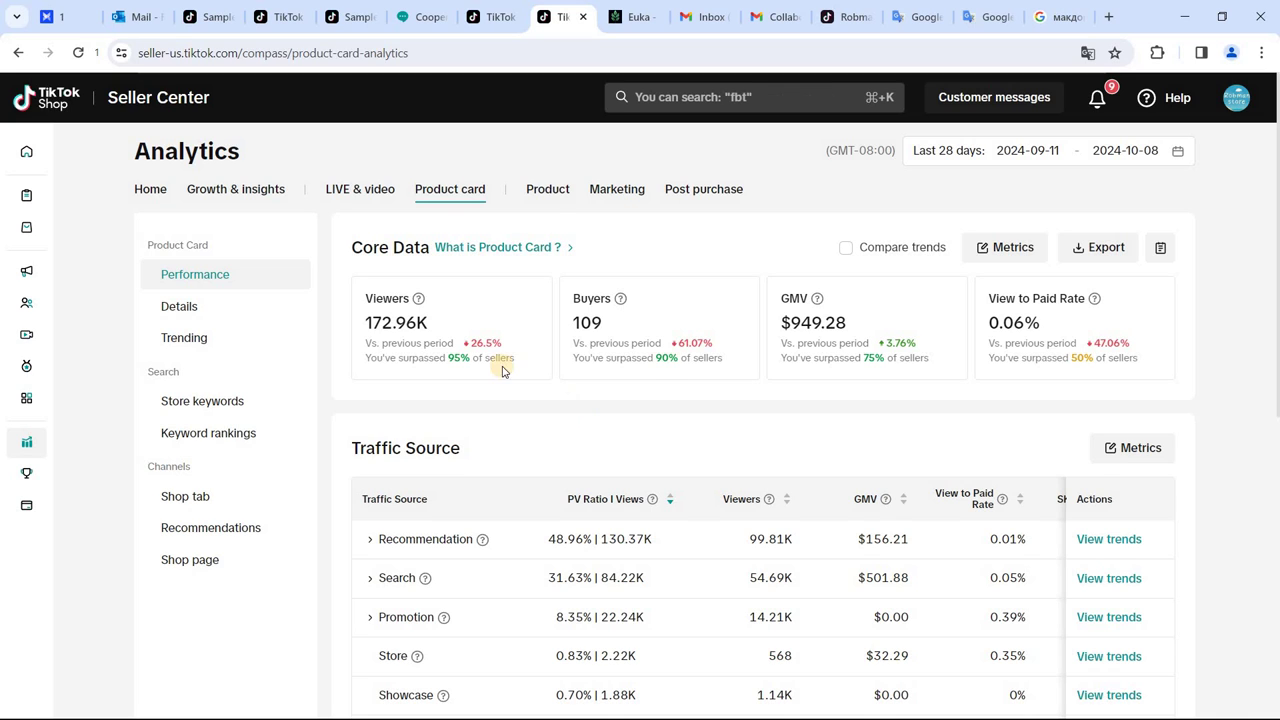
pyautogui.scroll(-2, 540, 450)
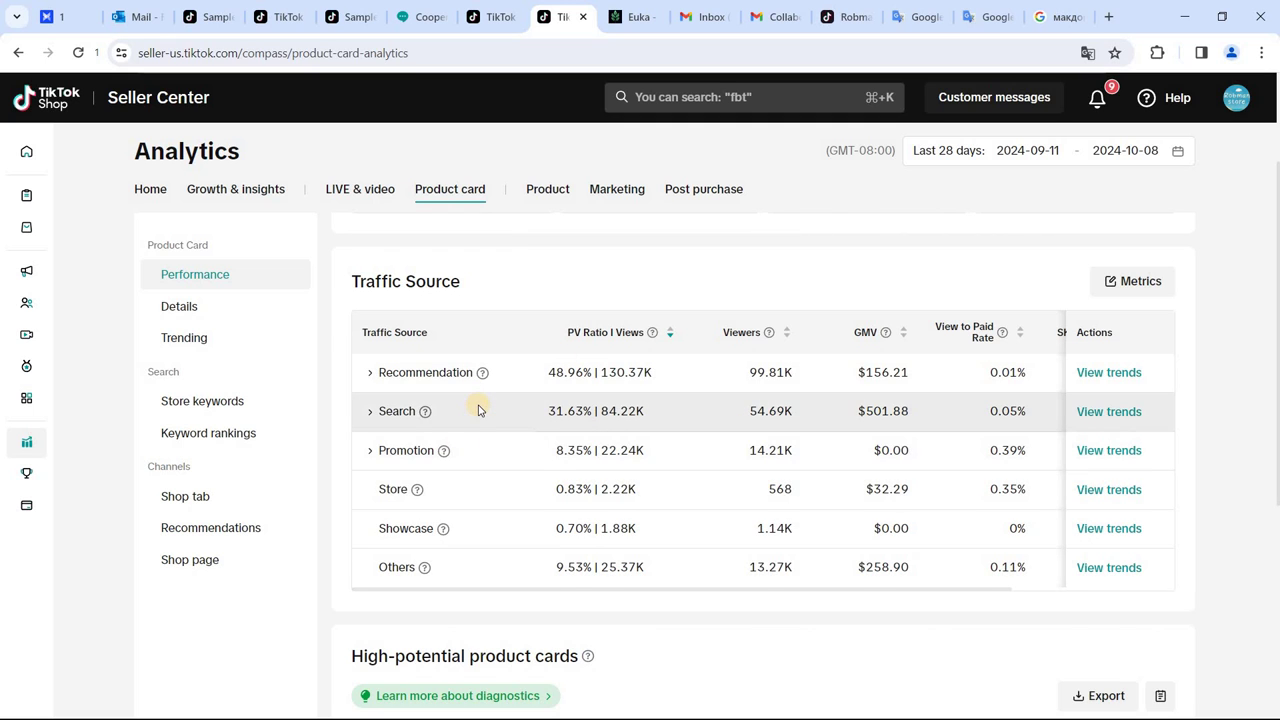
pyautogui.scroll(1, 413, 457)
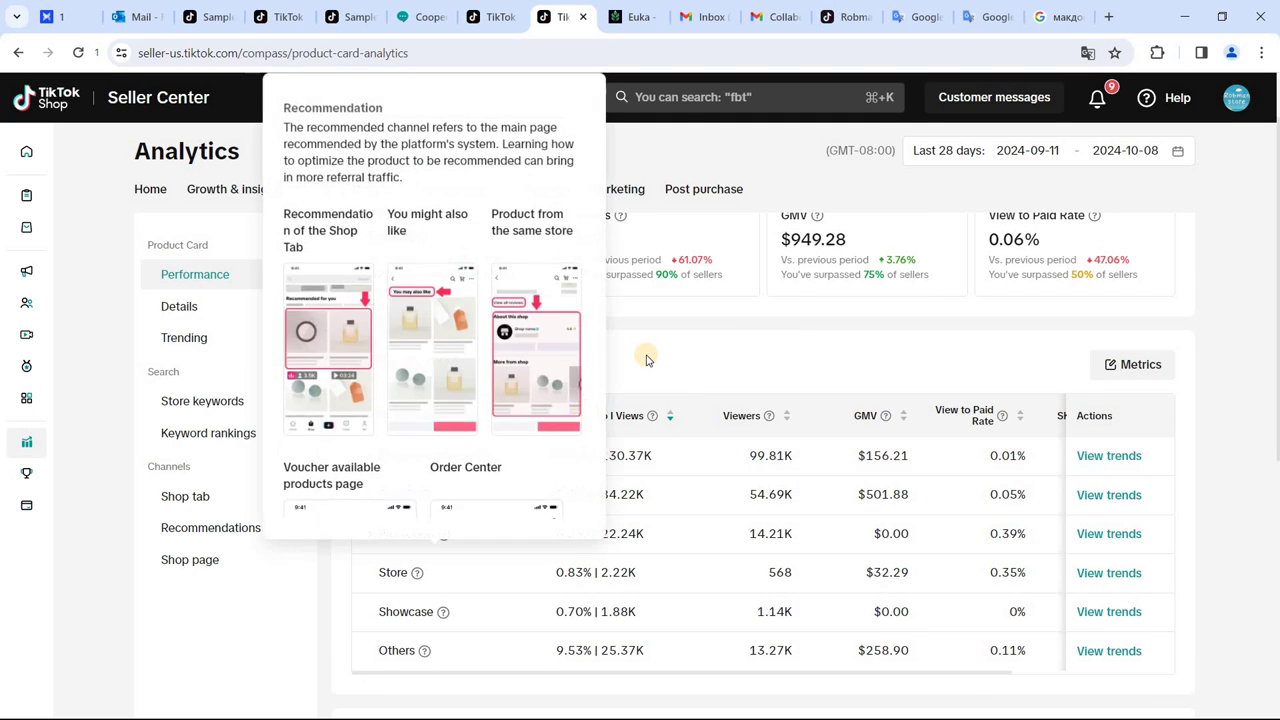
pyautogui.scroll(1, 461, 464)
pyautogui.scroll(1, 540, 455)
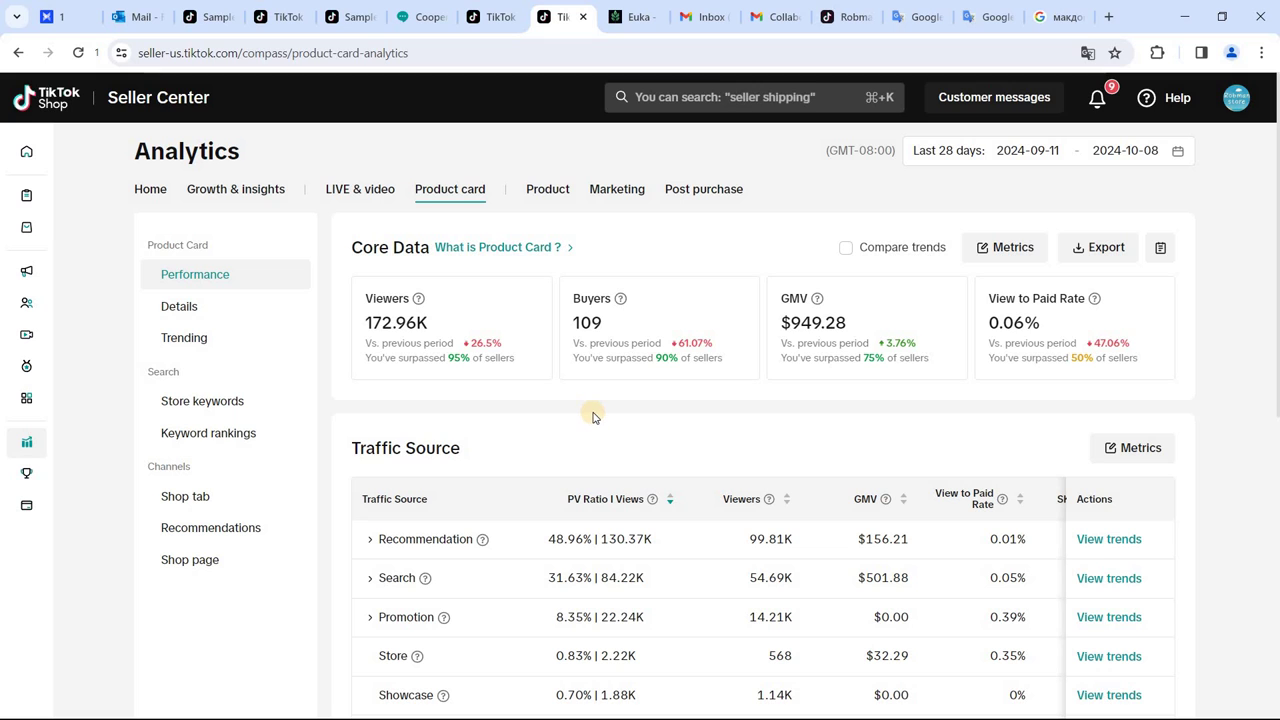
pyautogui.scroll(-2, 549, 366)
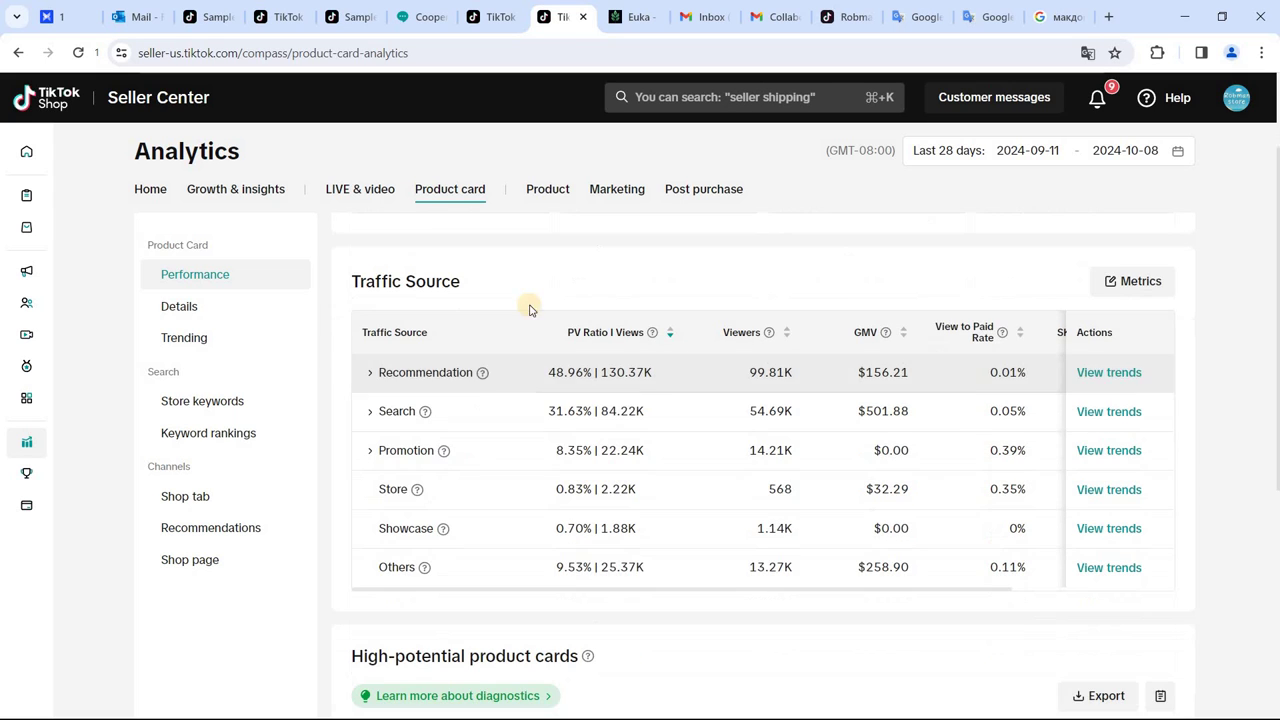
# - Read the explanation of the Recommendation traffic source with its example placements and return to the core data
pyautogui.moveTo(482, 372)
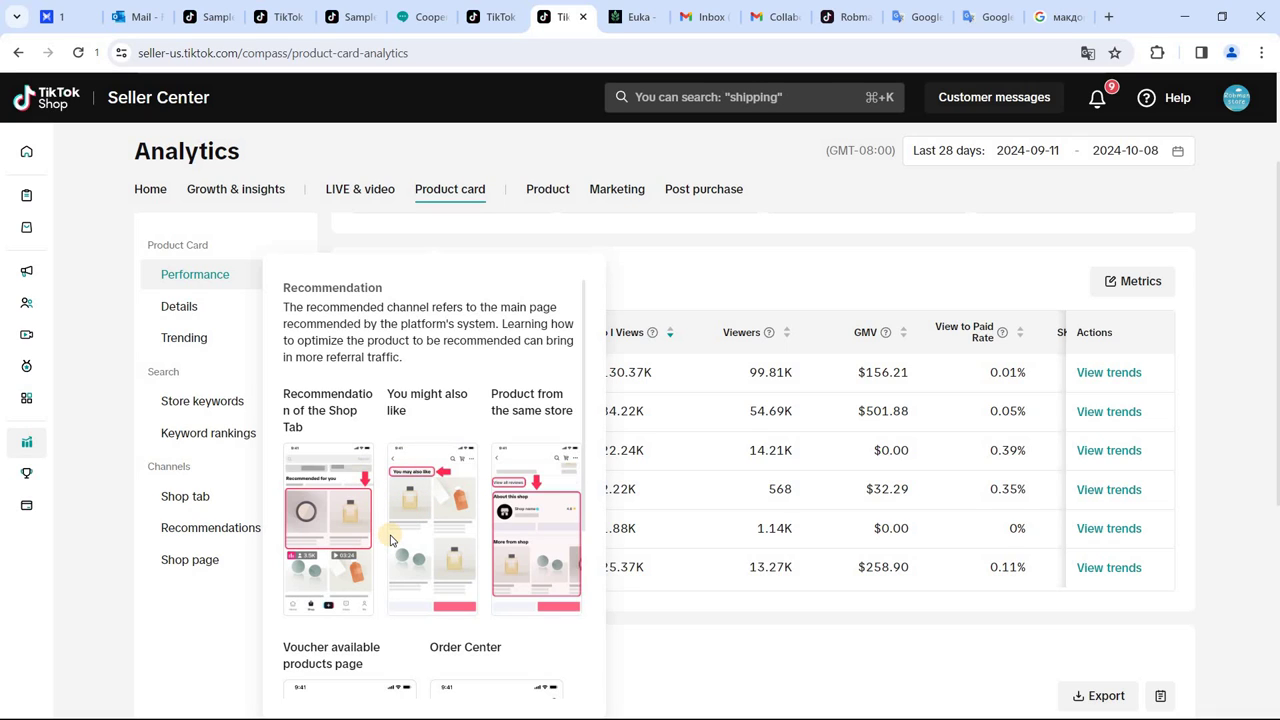
pyautogui.scroll(-3, 428, 461)
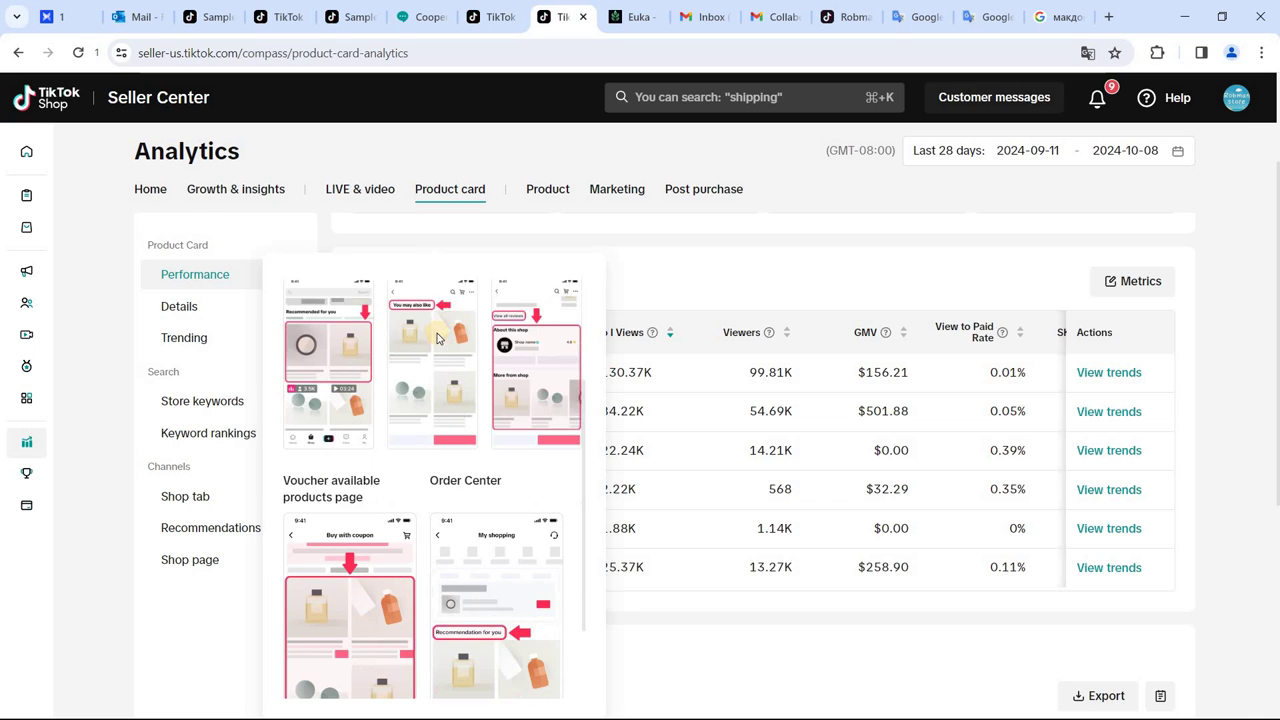
pyautogui.scroll(-2, 430, 440)
pyautogui.scroll(5, 432, 397)
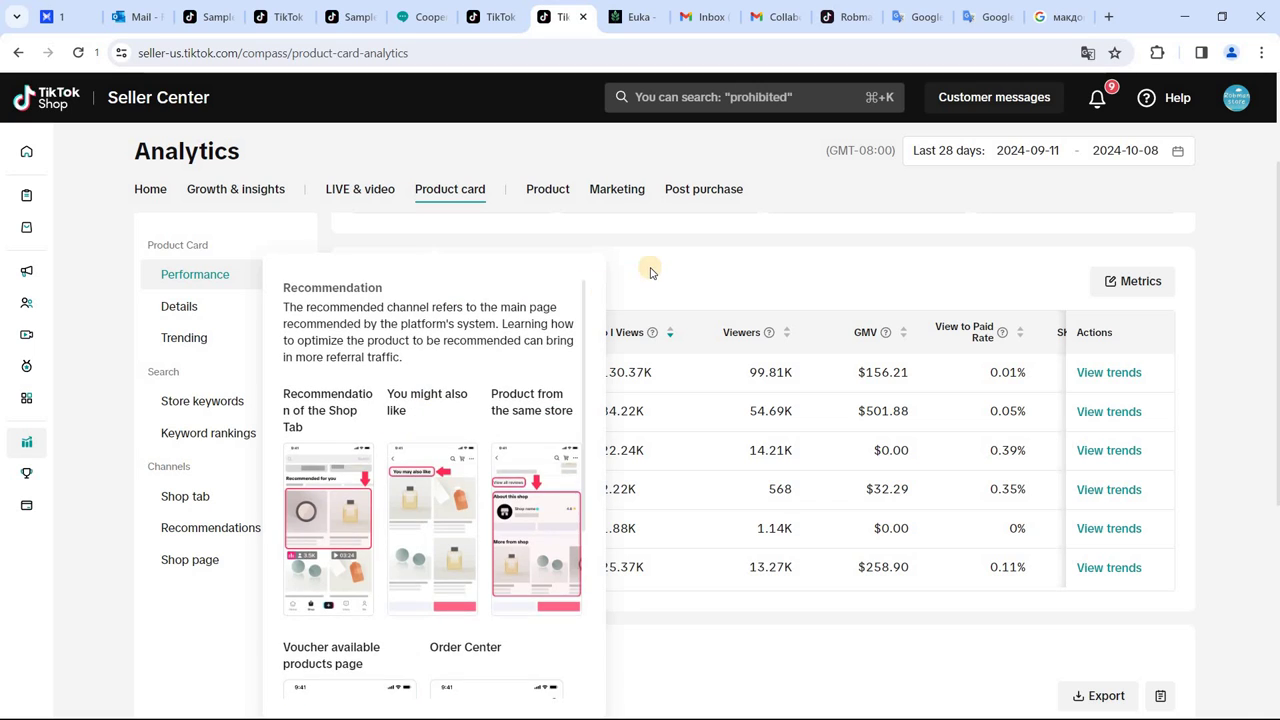
pyautogui.scroll(2, 588, 374)
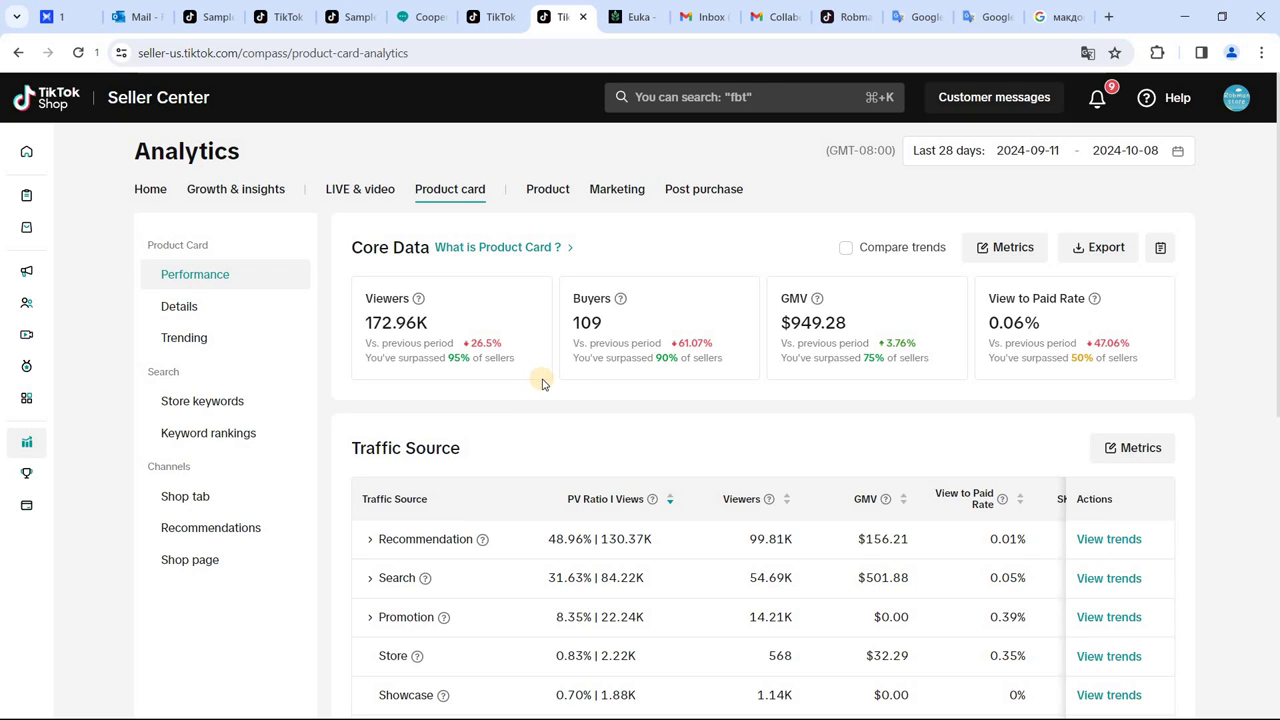
# - Translate the product card analytics page into Russian with the Traffic Source table in view
pyautogui.scroll(-2, 540, 377)
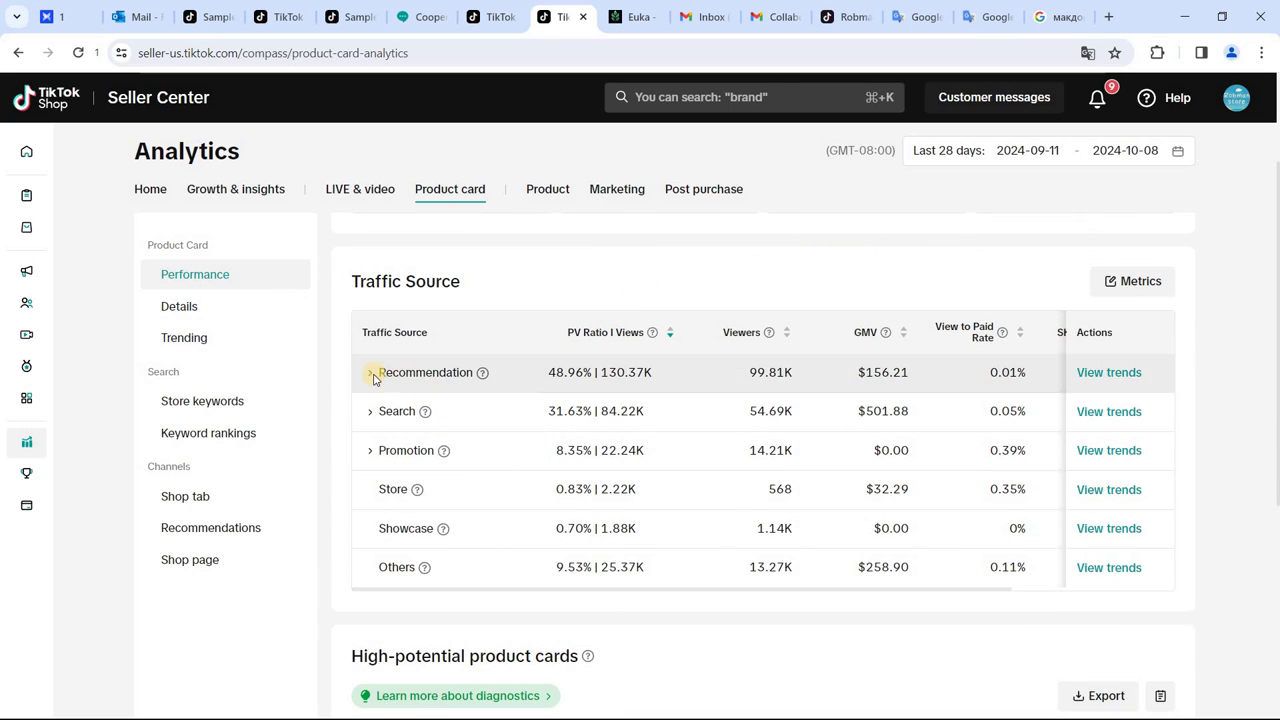
pyautogui.rightClick(589, 279)
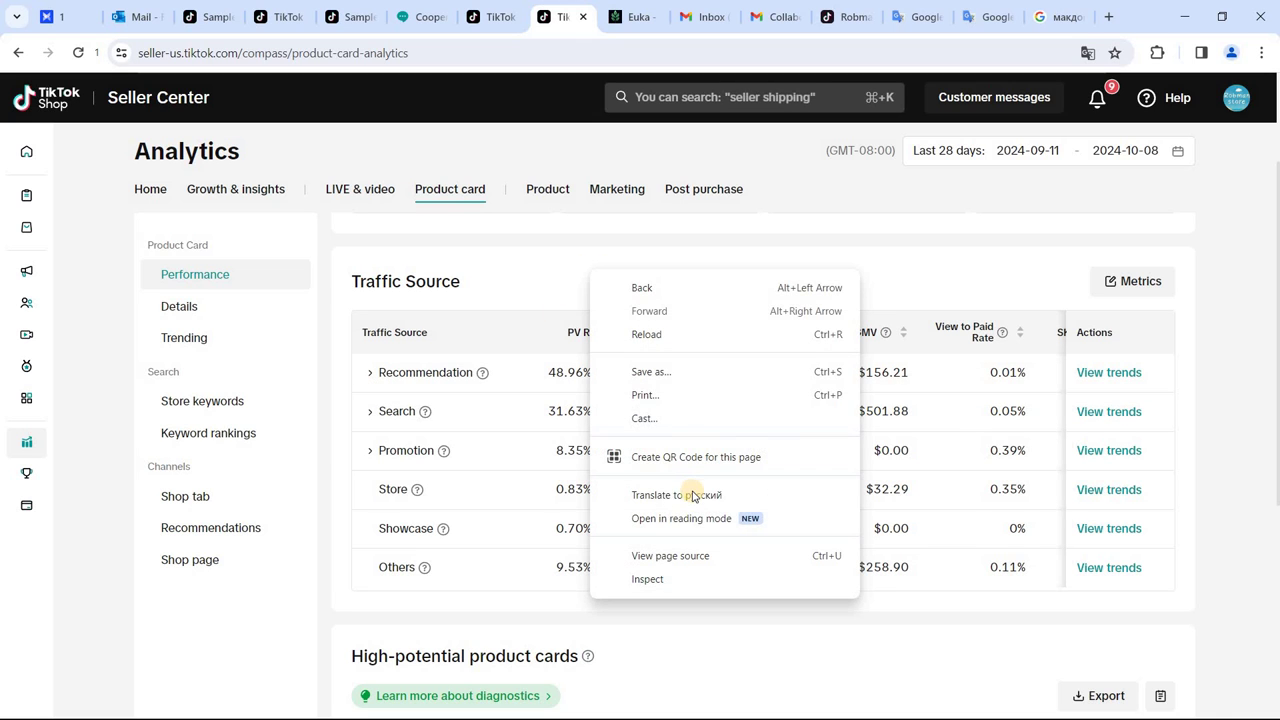
pyautogui.click(692, 491)
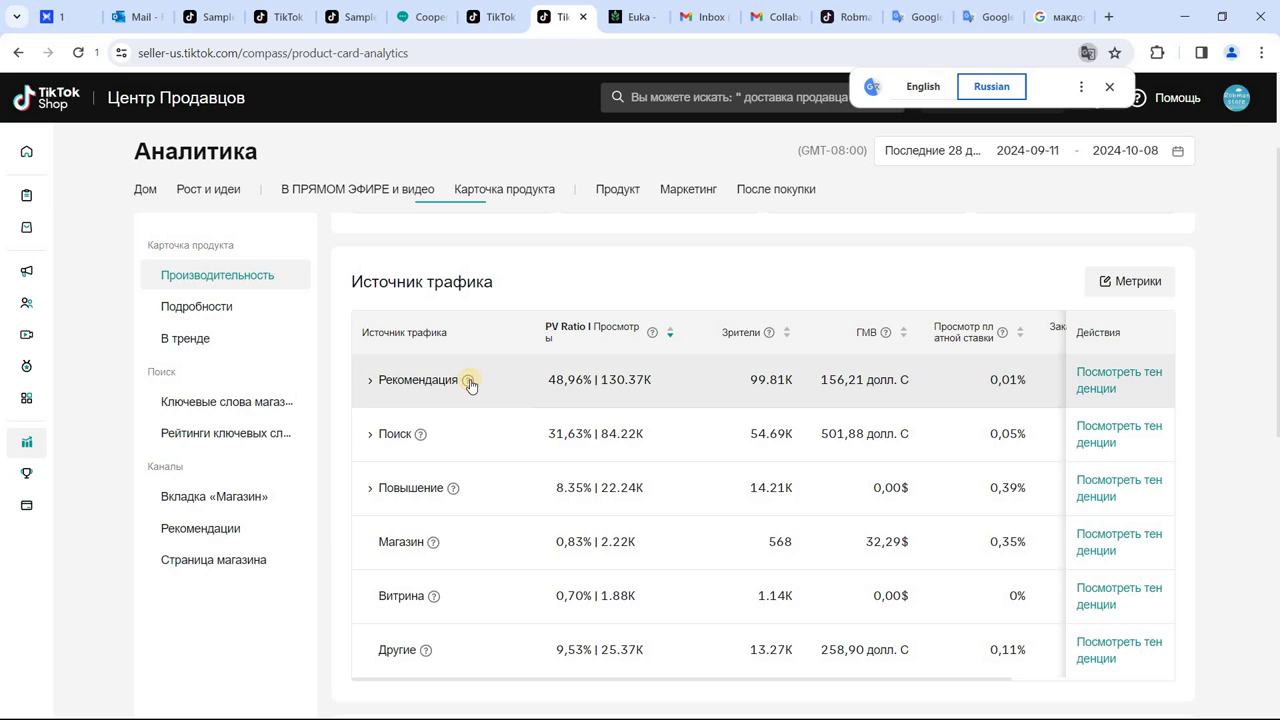
# - Read the Russian explanation of the Recommendation traffic source, including all its example placements, and close it
pyautogui.moveTo(467, 380)
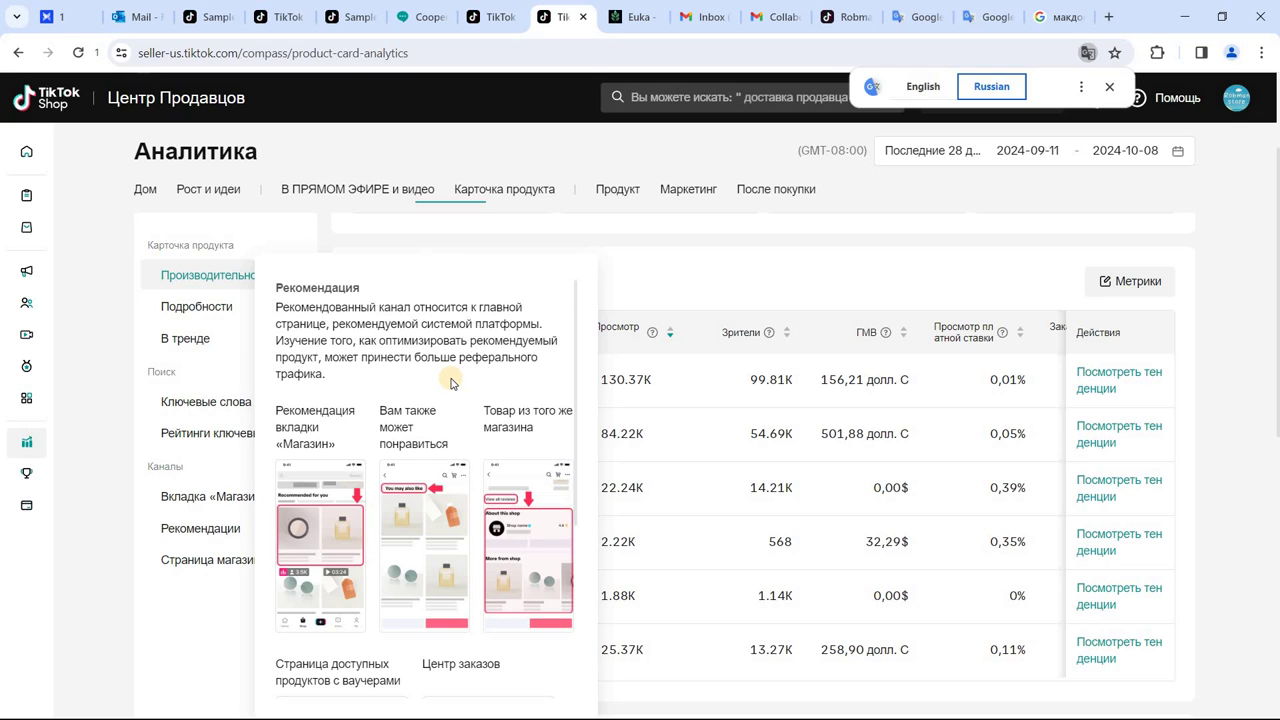
pyautogui.scroll(-1, 450, 370)
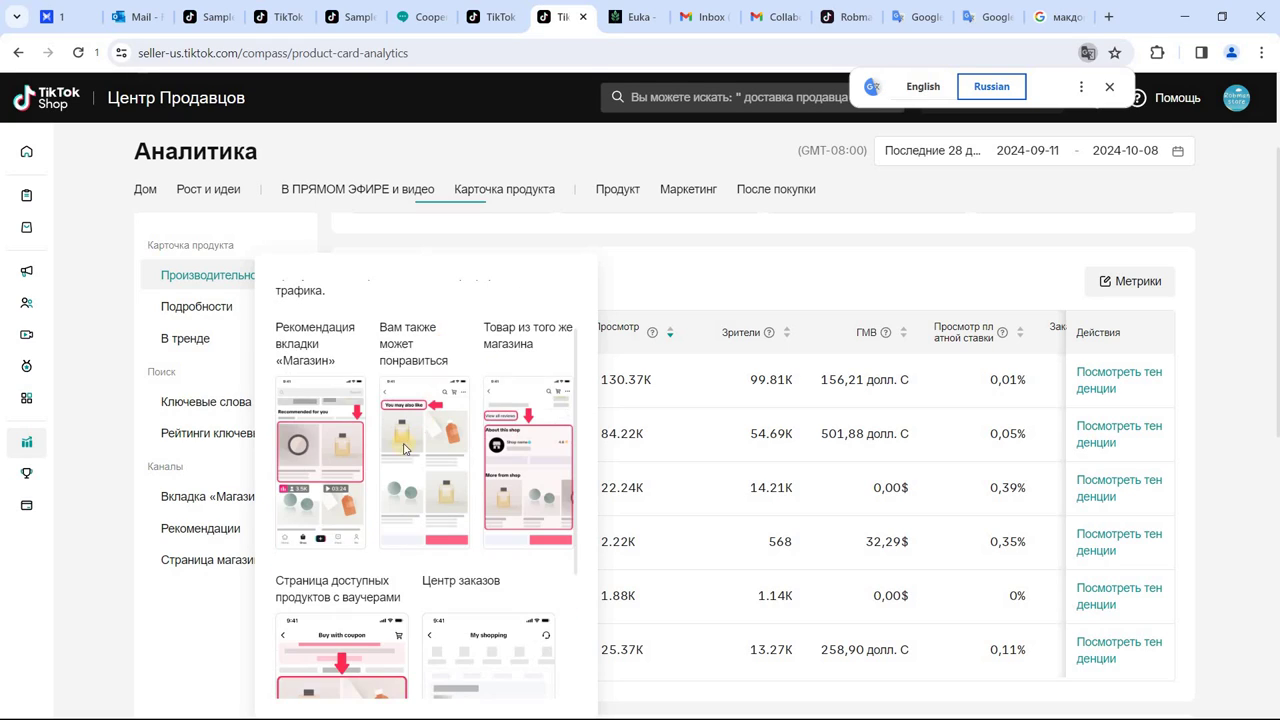
pyautogui.scroll(1, 300, 520)
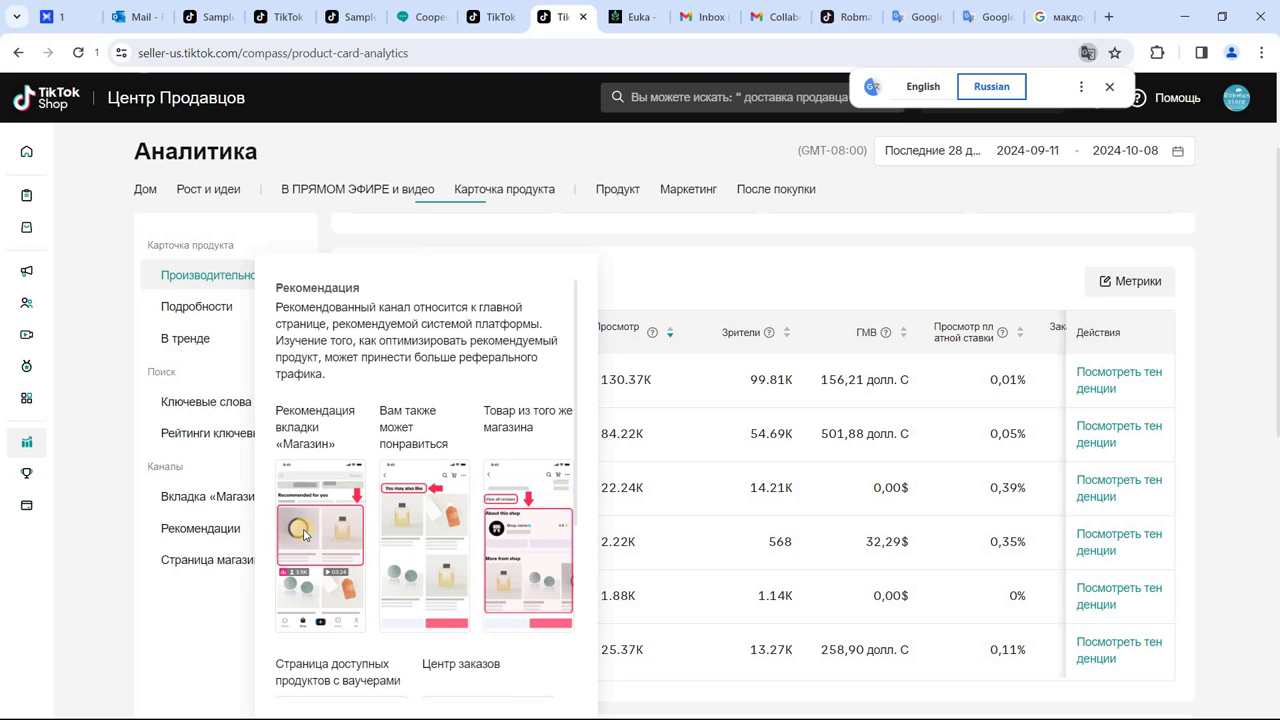
pyautogui.scroll(-1, 301, 545)
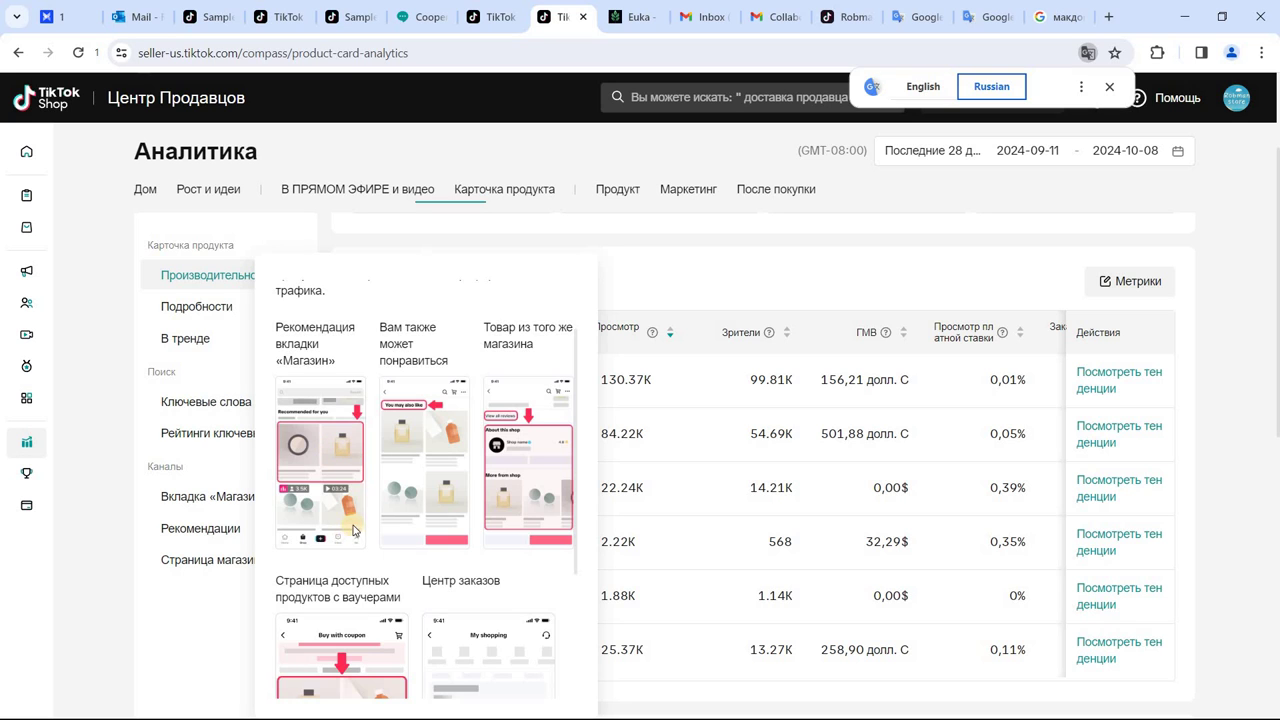
pyautogui.scroll(-3, 355, 530)
pyautogui.scroll(3, 345, 470)
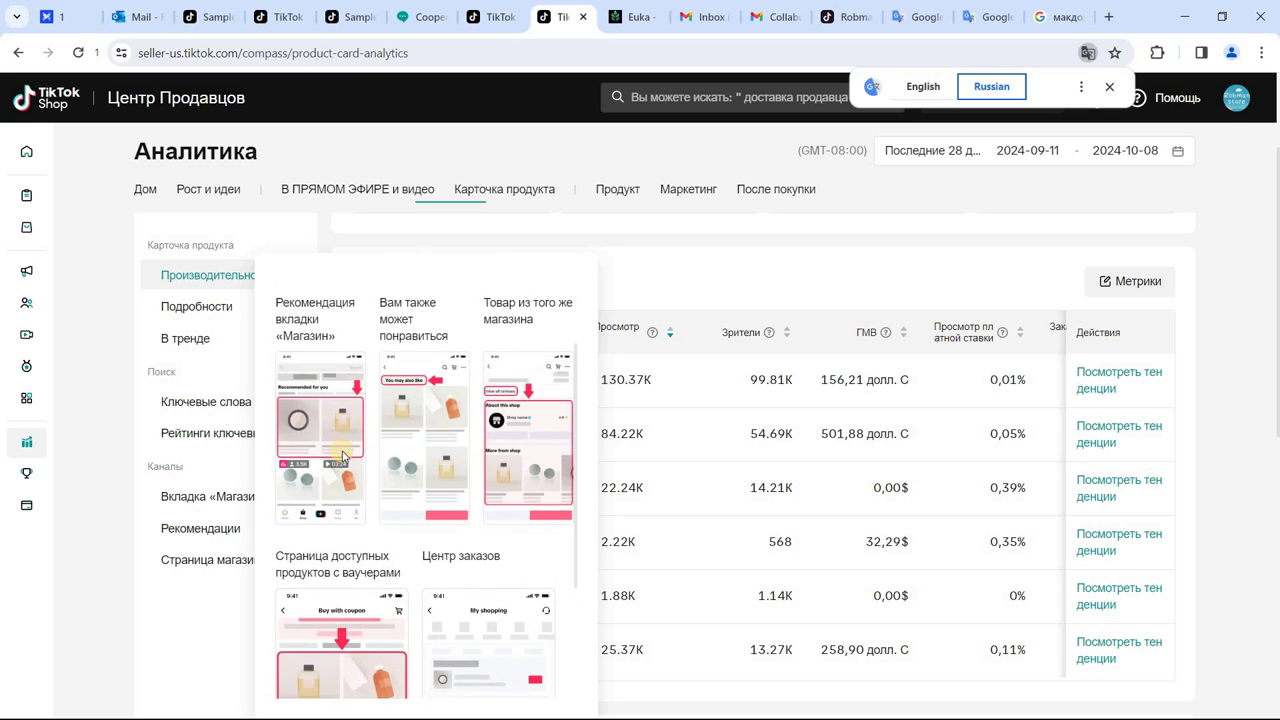
pyautogui.scroll(3, 343, 455)
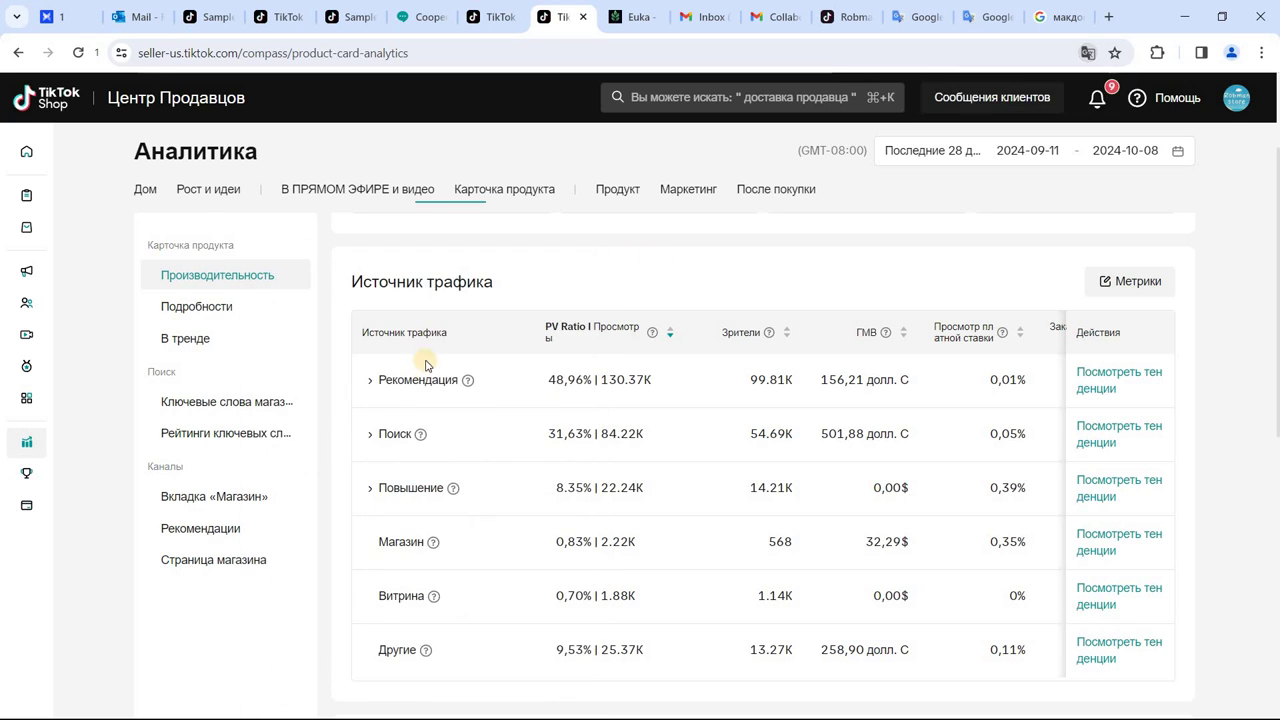
# - Review the sub-channel breakdowns of the Recommendation and Search traffic sources, collapsing each one after viewing
pyautogui.click(371, 382)
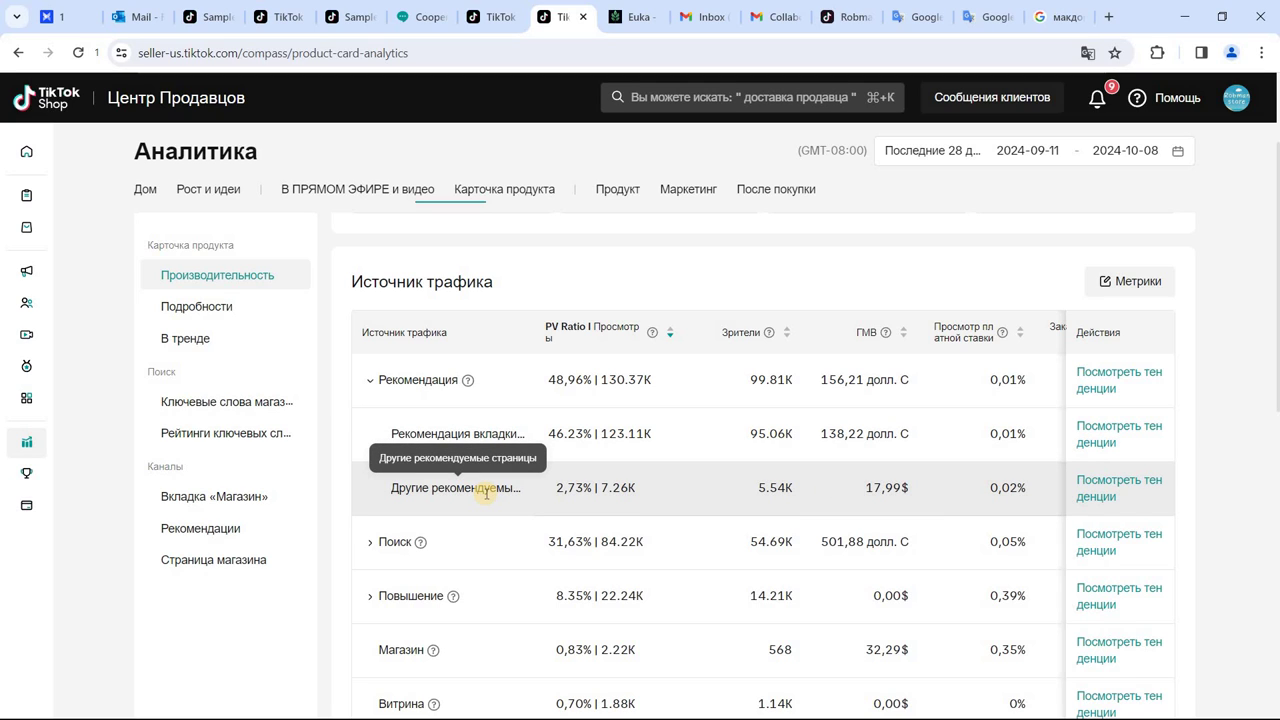
pyautogui.click(369, 382)
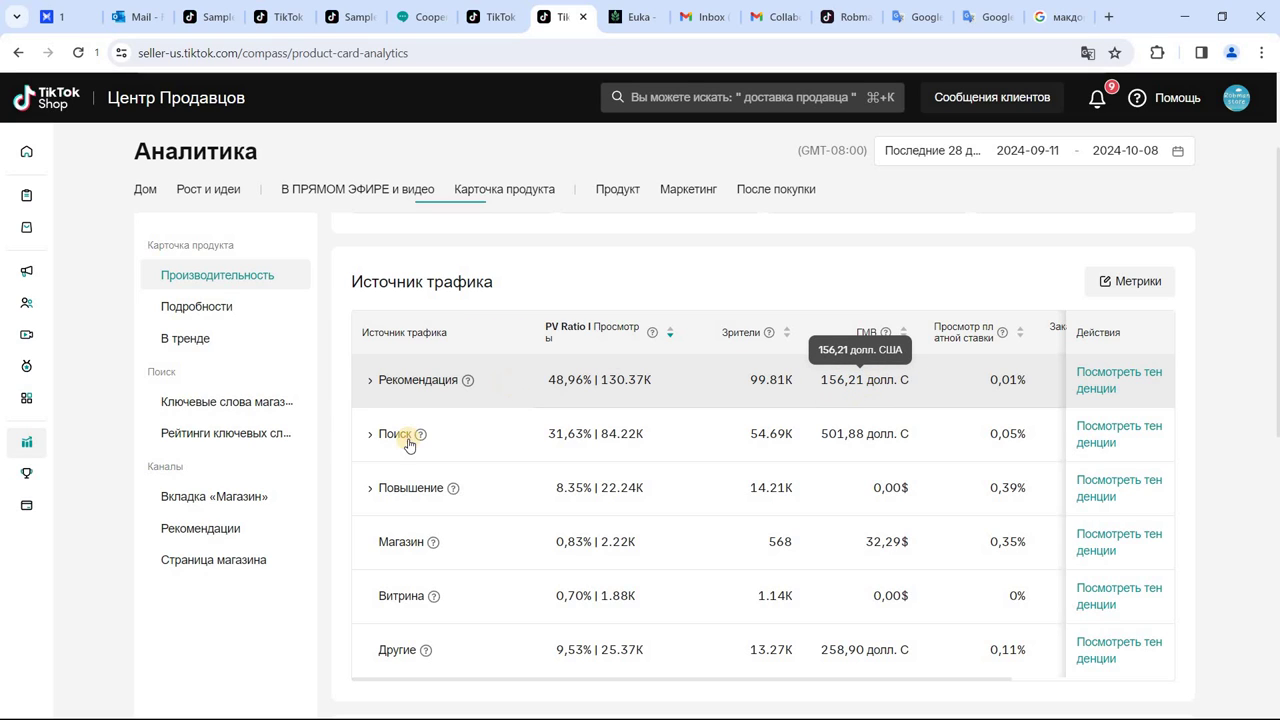
pyautogui.moveTo(419, 435)
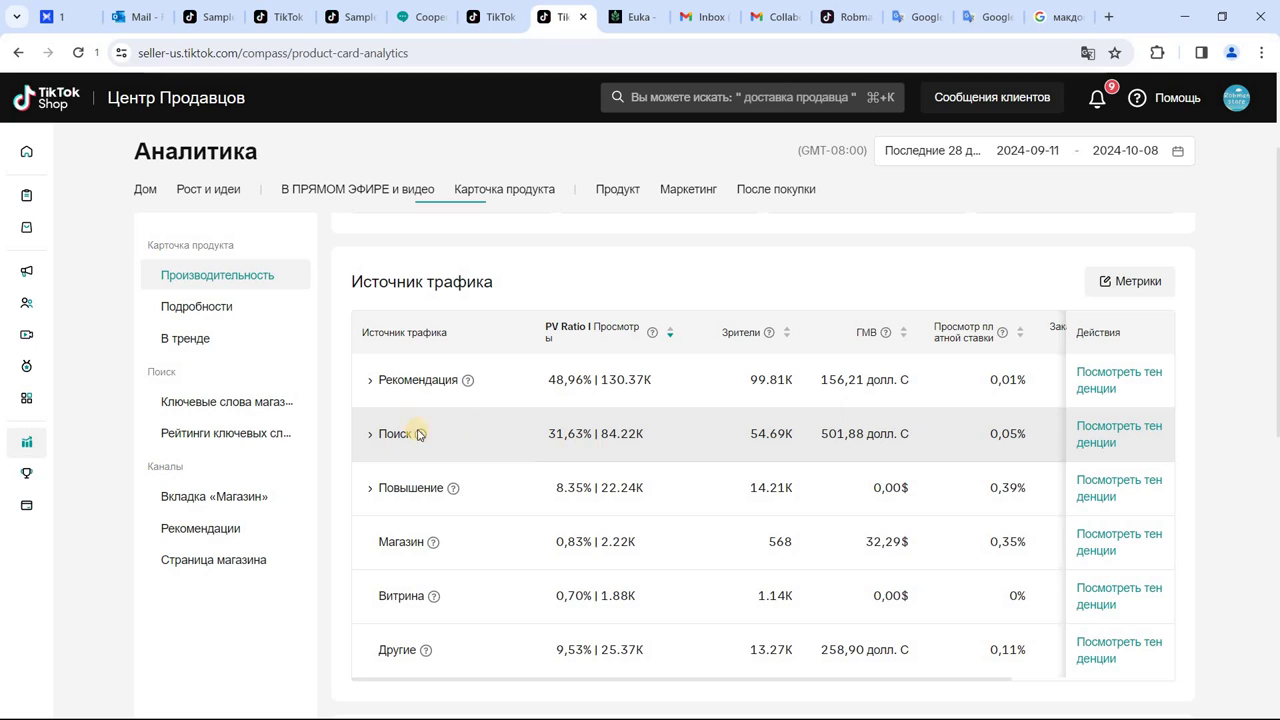
pyautogui.click(371, 435)
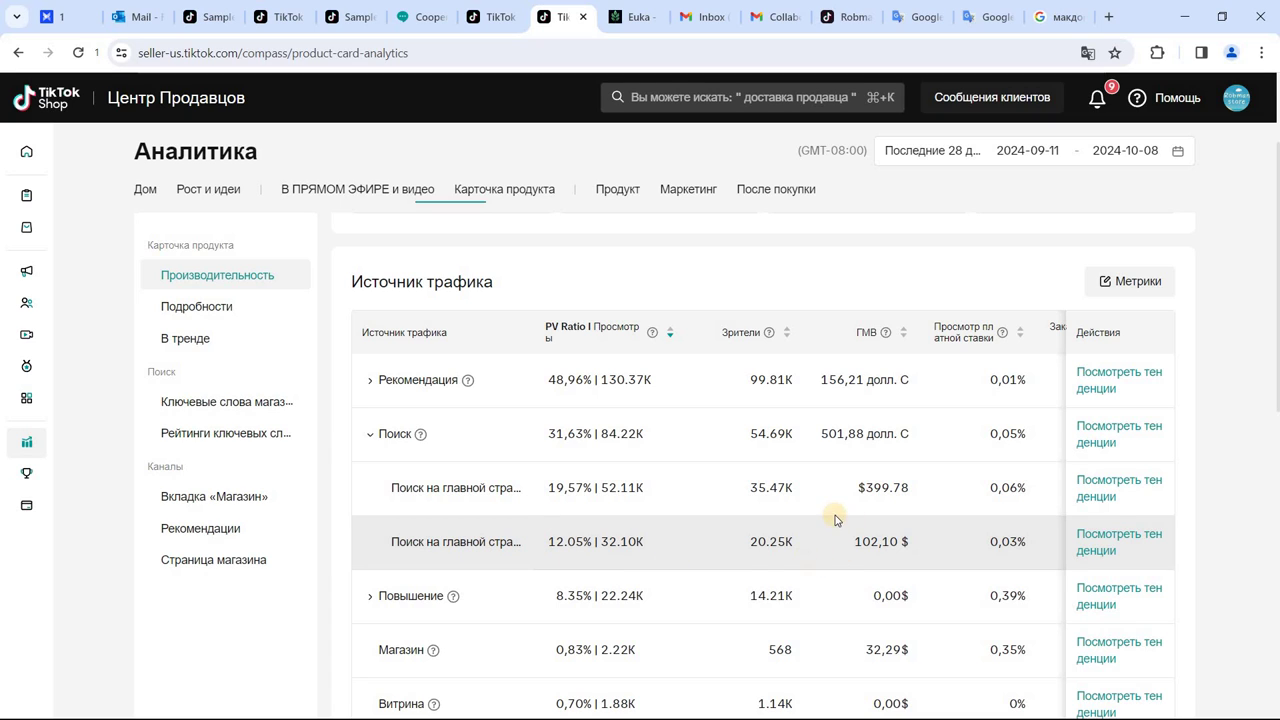
pyautogui.click(369, 435)
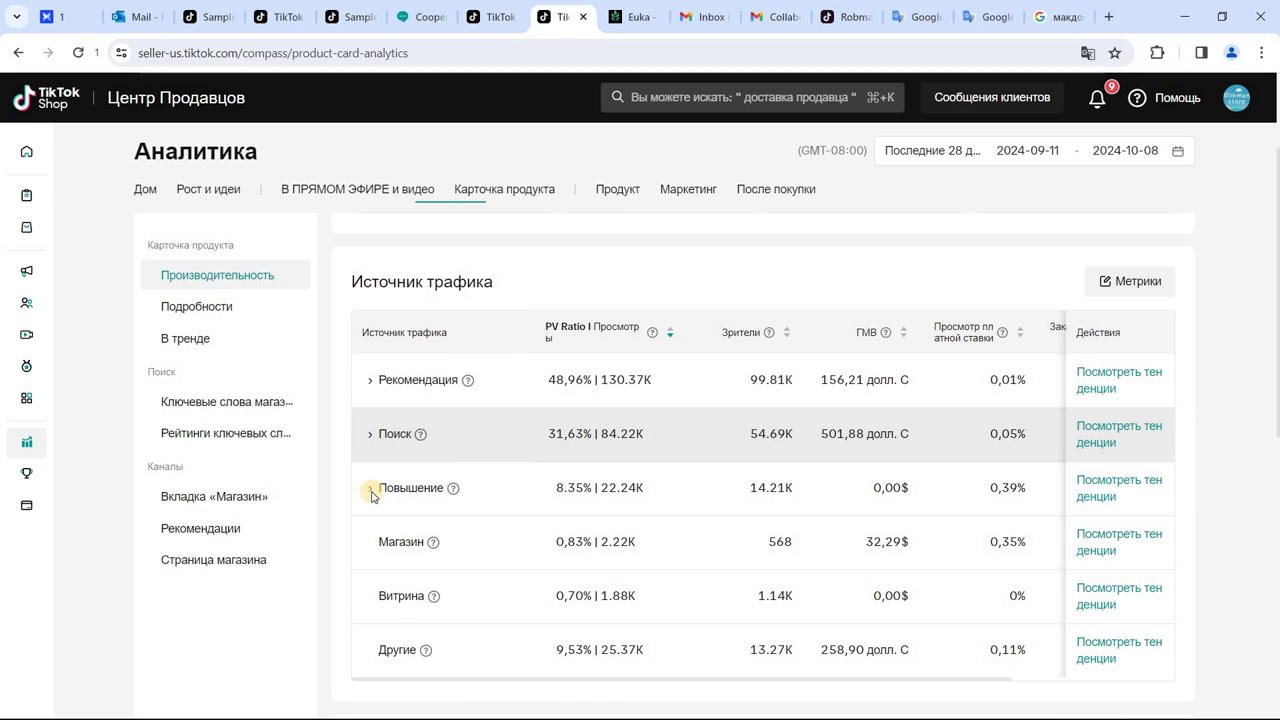
# - Read the explanation of the Promotion traffic source and compare its row with the other channels
pyautogui.moveTo(453, 493)
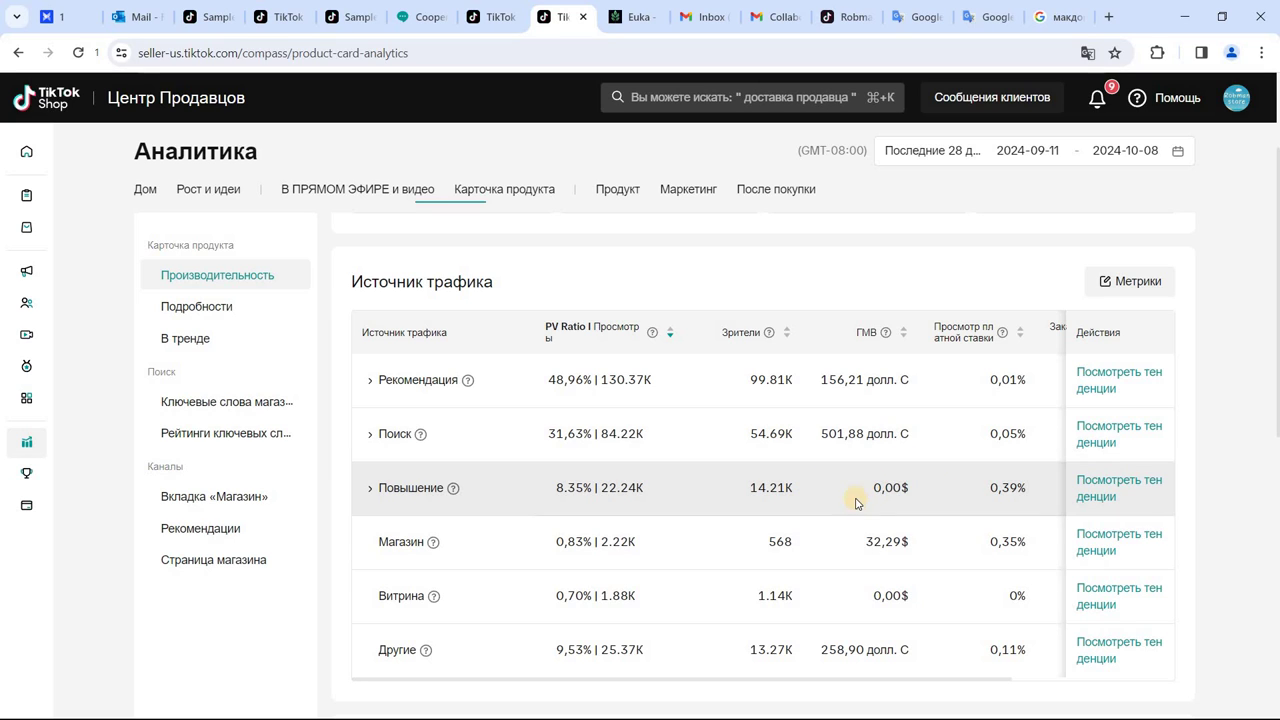
pyautogui.scroll(1, 851, 537)
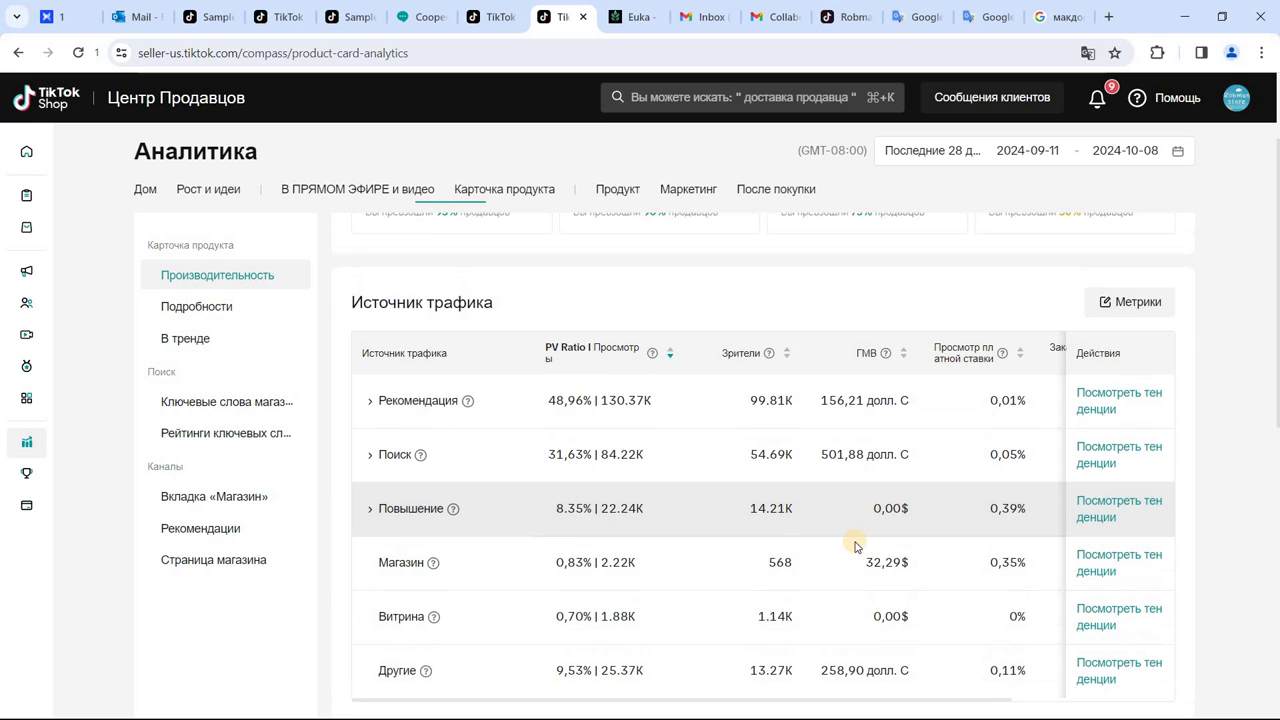
pyautogui.scroll(-1, 571, 517)
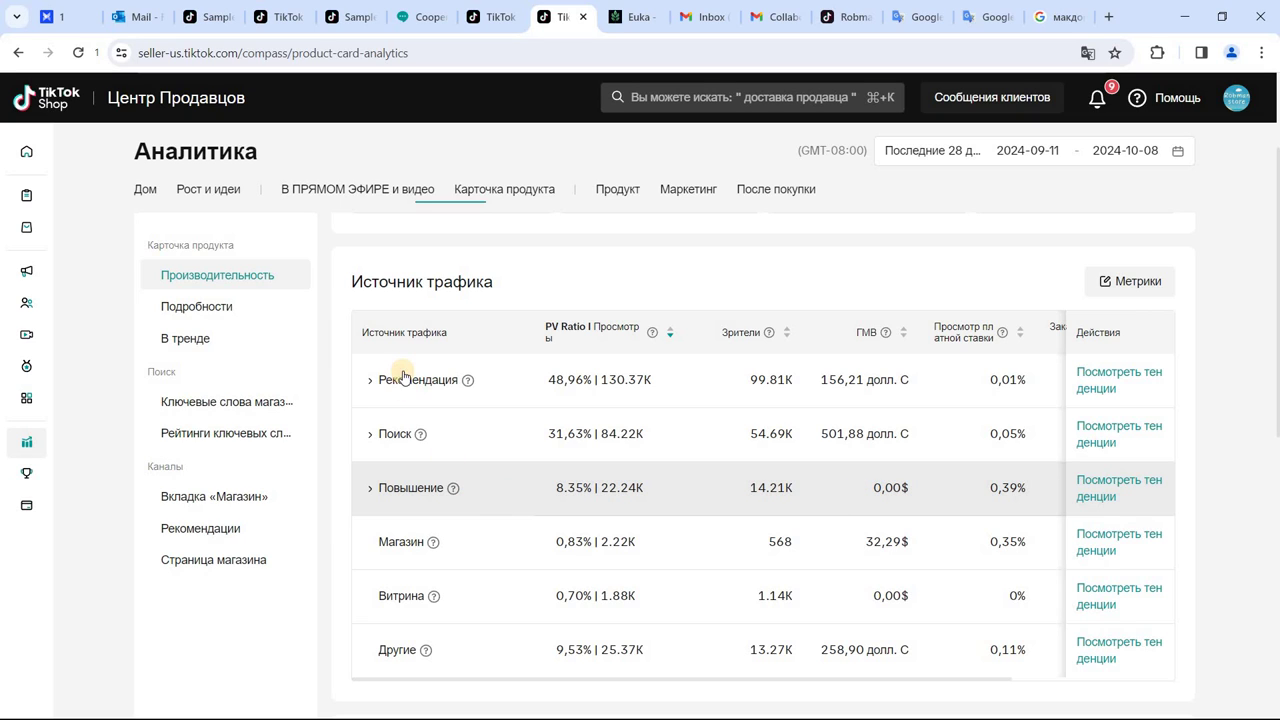
pyautogui.moveTo(405, 382)
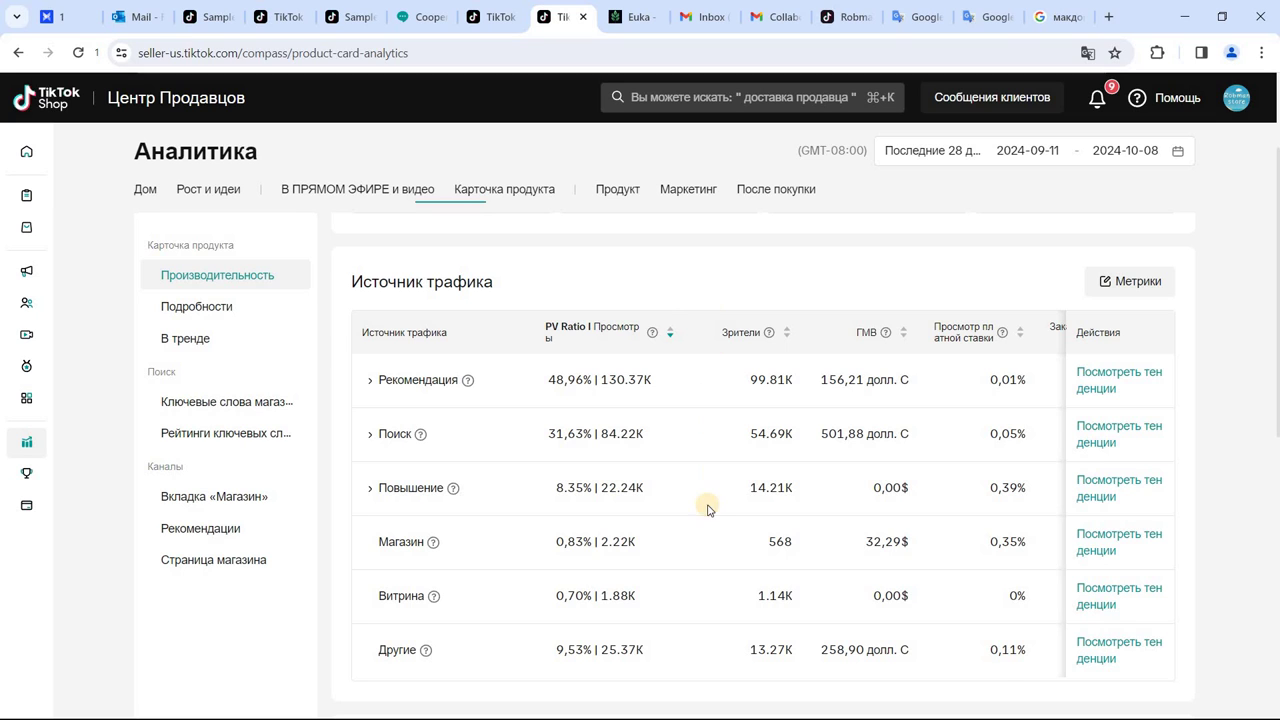
pyautogui.scroll(-1, 682, 452)
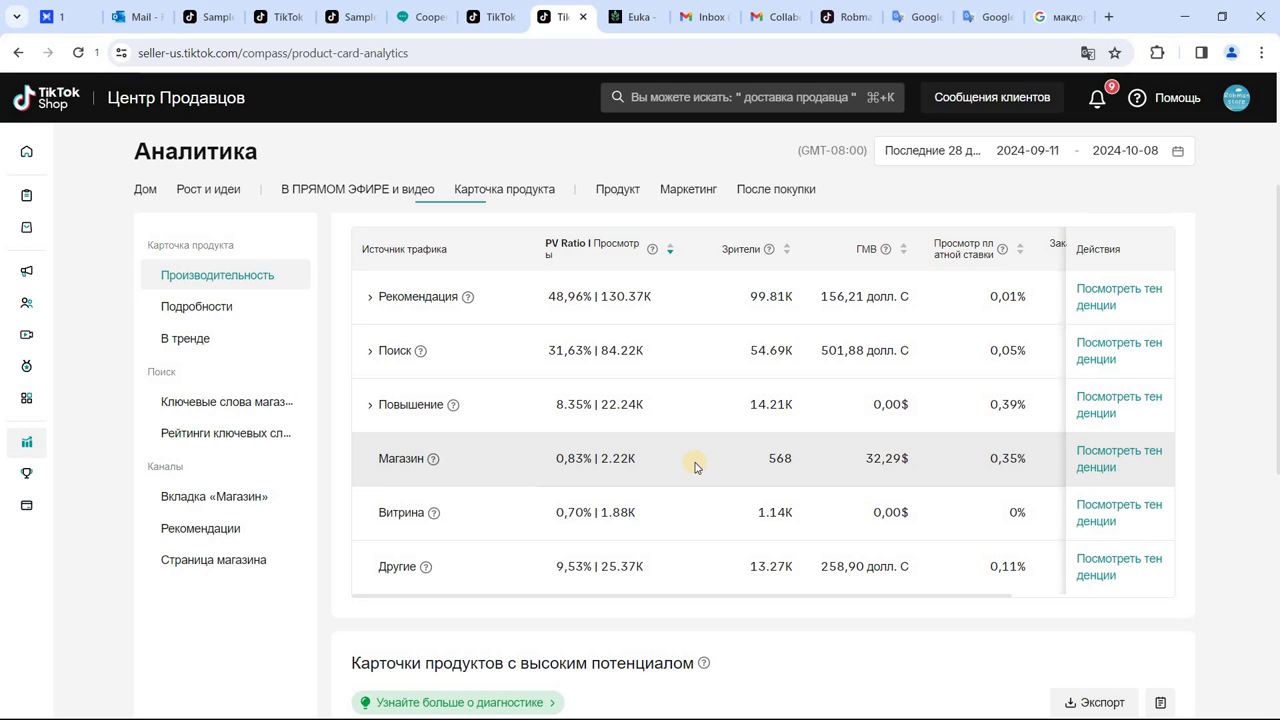
# - Read the explanations of the Store, Showcase and Others traffic sources and compare their figures in the table
pyautogui.moveTo(432, 460)
pyautogui.scroll(-1, 647, 451)
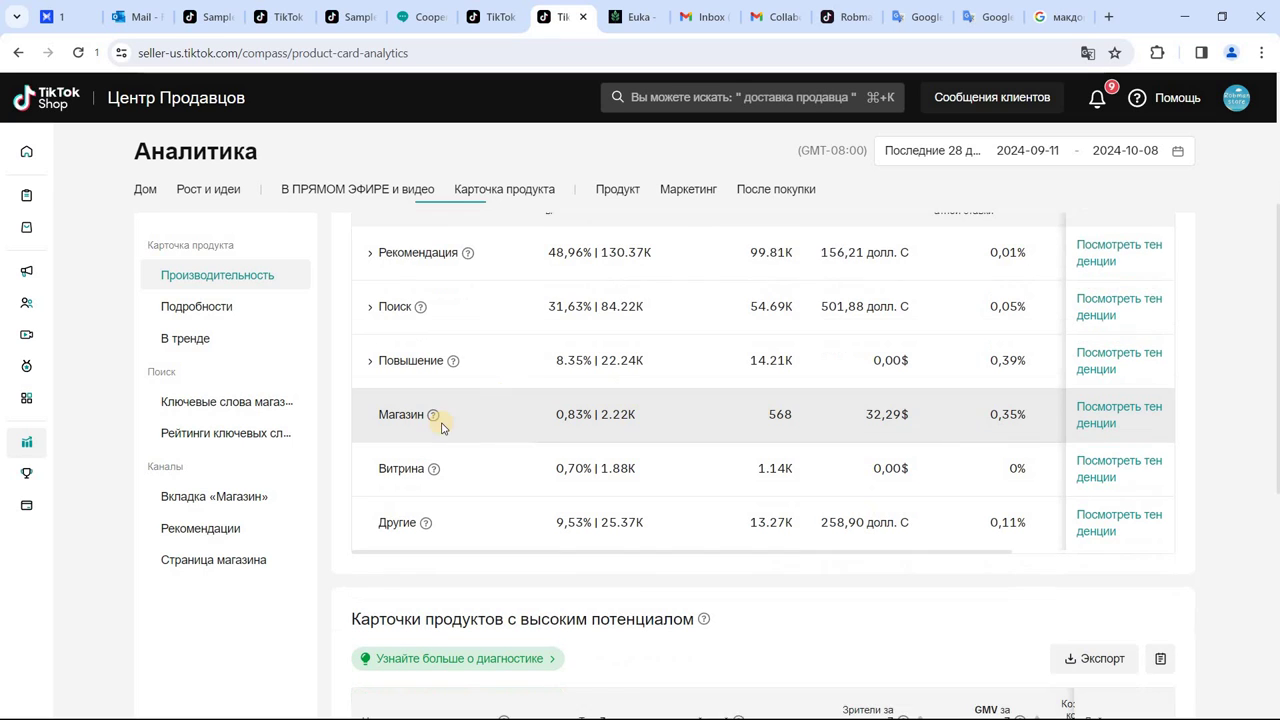
pyautogui.moveTo(436, 432)
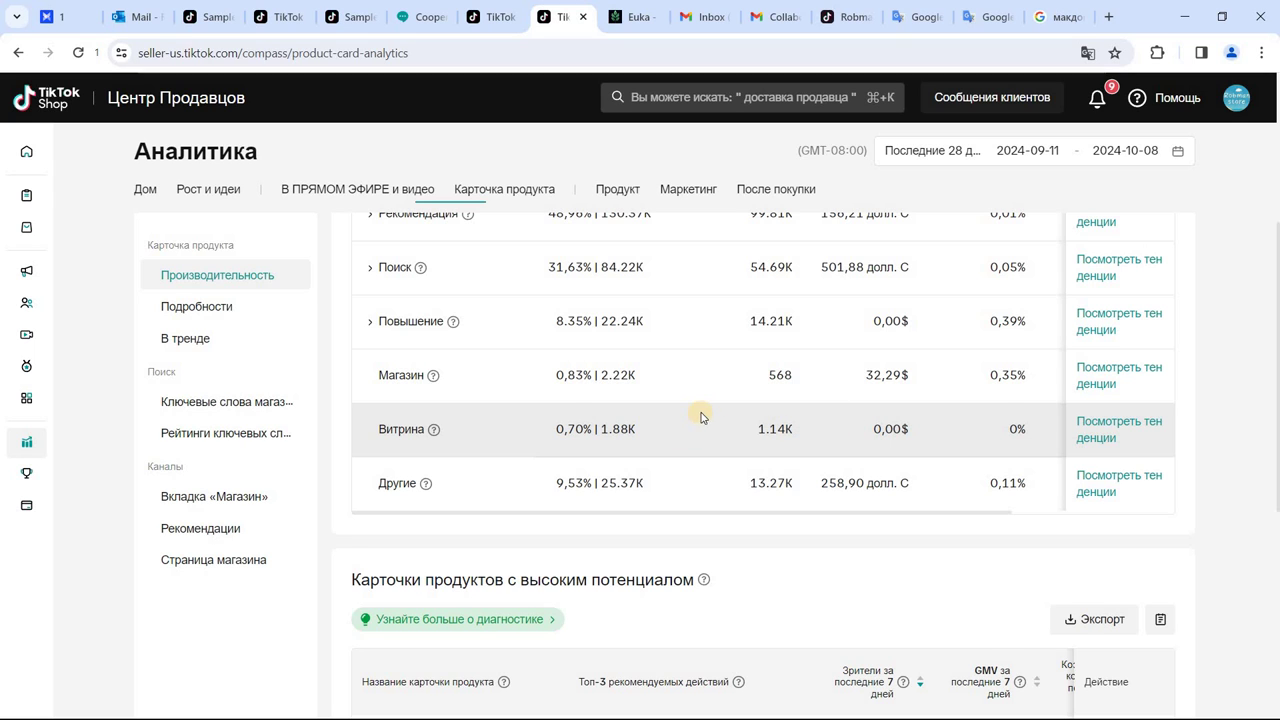
pyautogui.scroll(-1, 698, 428)
pyautogui.moveTo(424, 403)
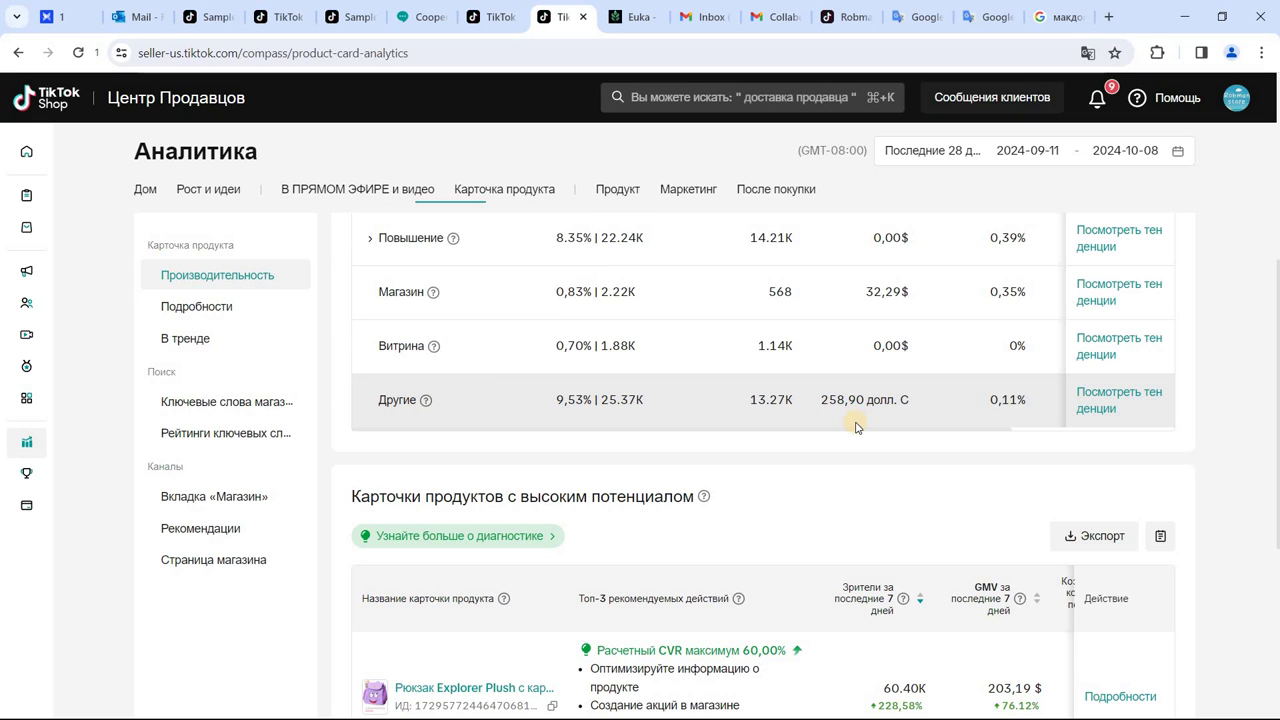
pyautogui.scroll(2, 838, 414)
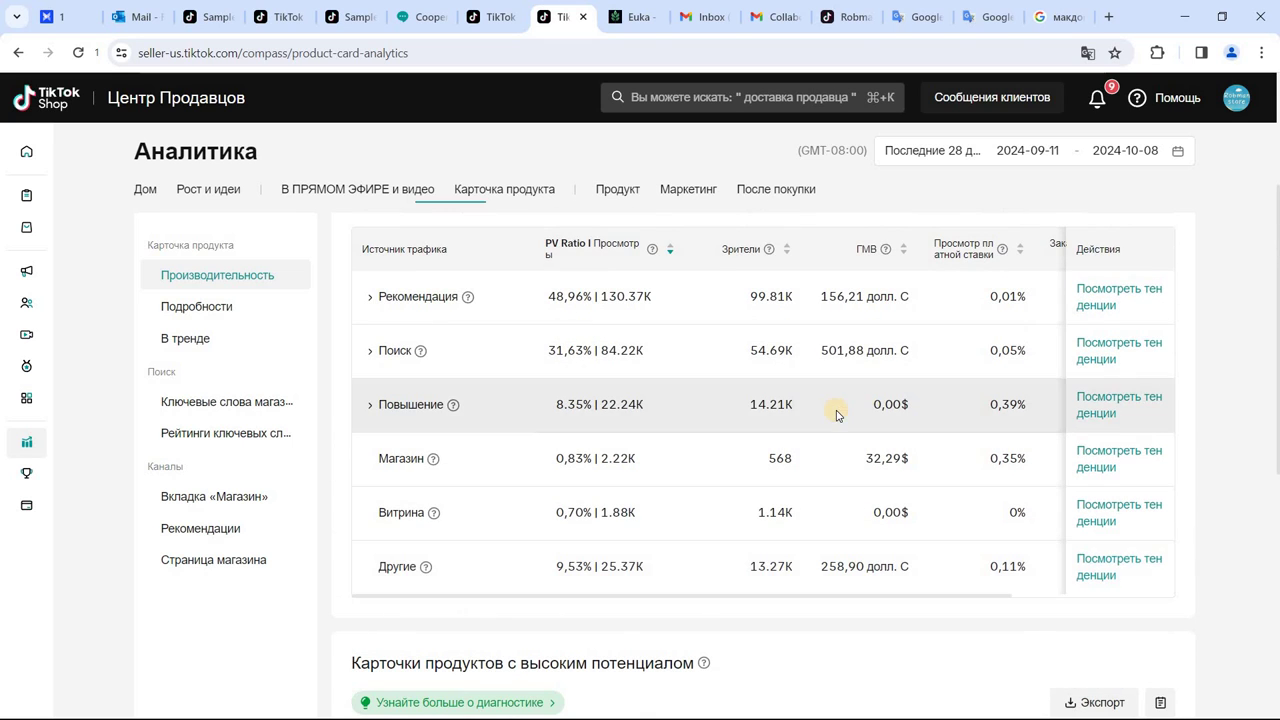
pyautogui.scroll(-1, 838, 414)
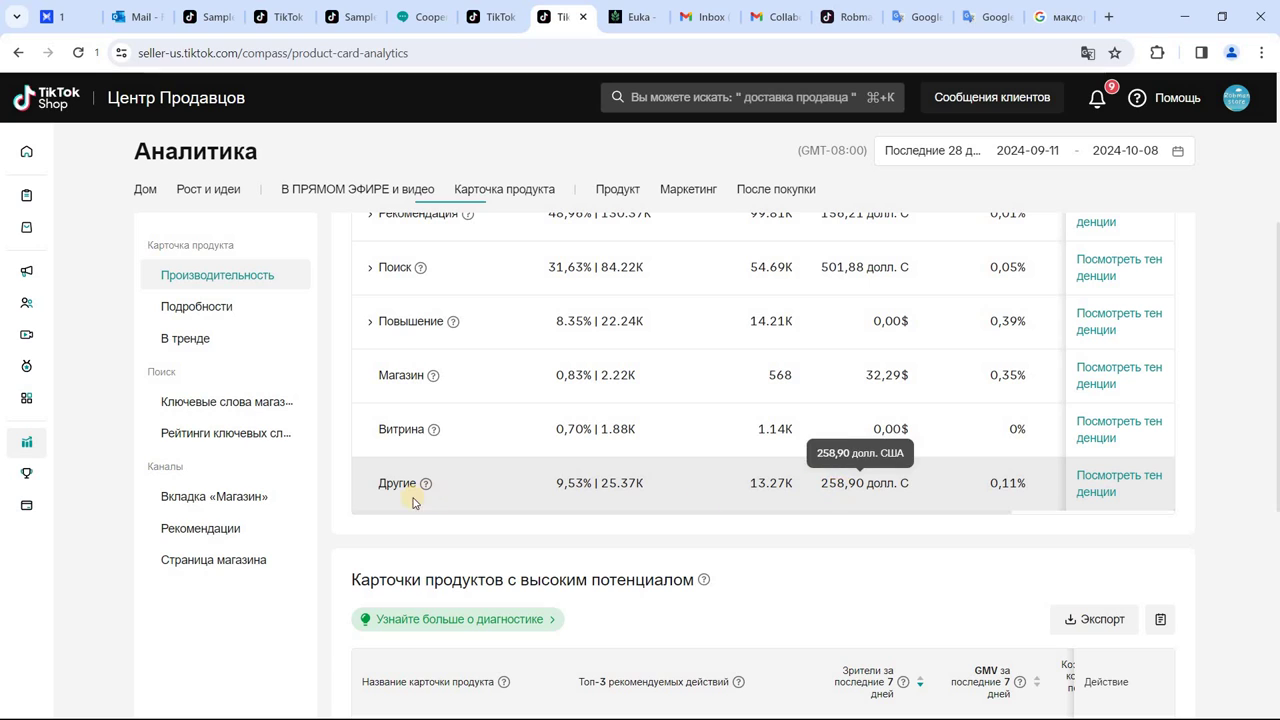
pyautogui.moveTo(427, 487)
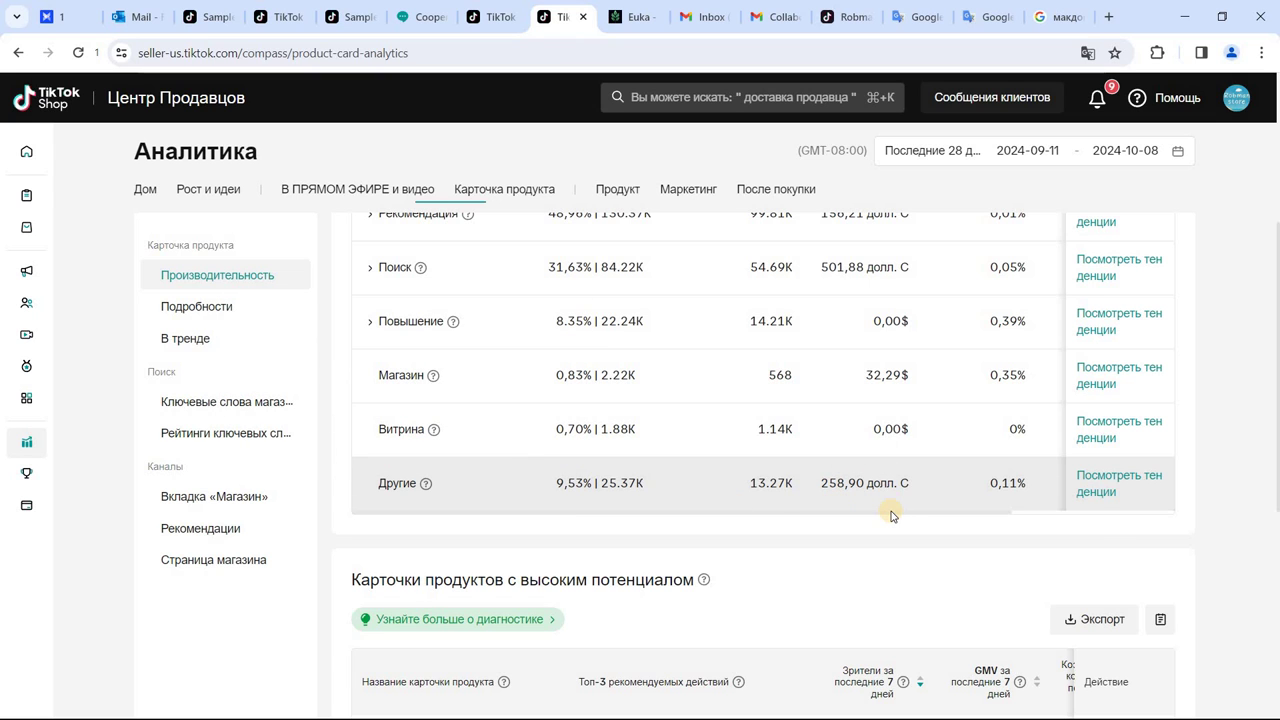
# - View the trends of the Search traffic source for the last 28 days and close the chart
pyautogui.scroll(1, 890, 510)
pyautogui.scroll(1, 890, 517)
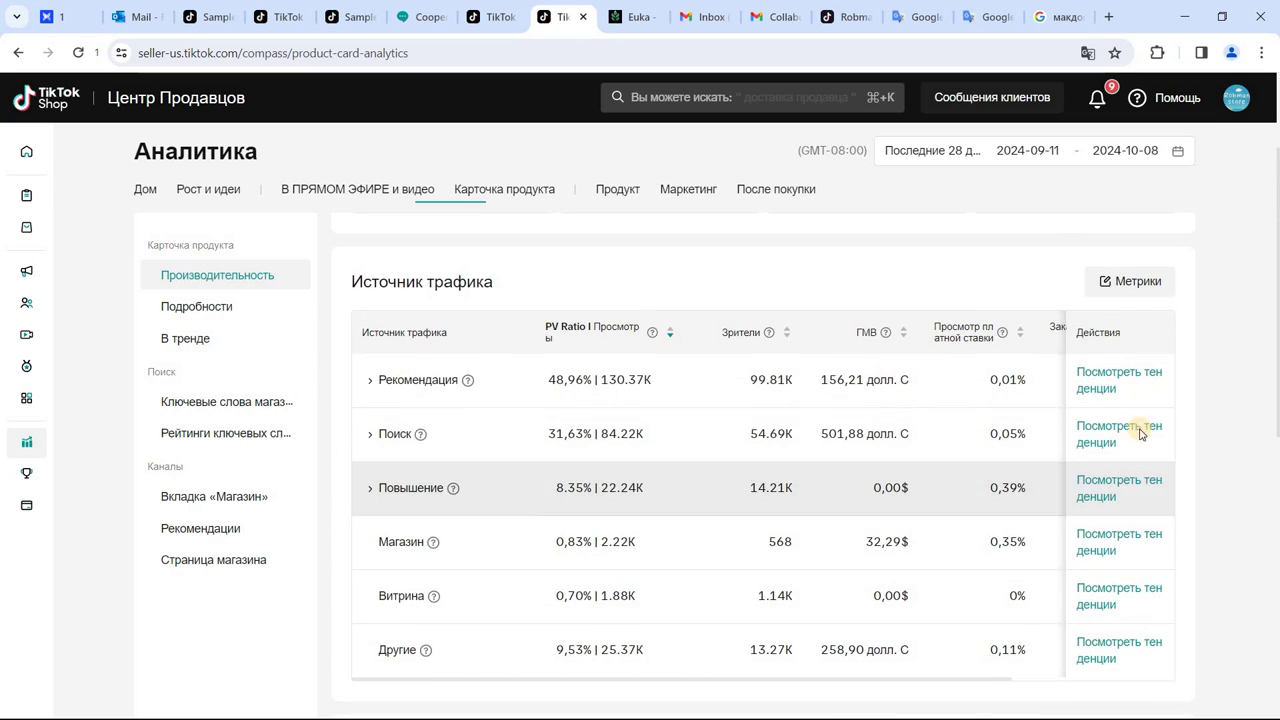
pyautogui.click(1112, 427)
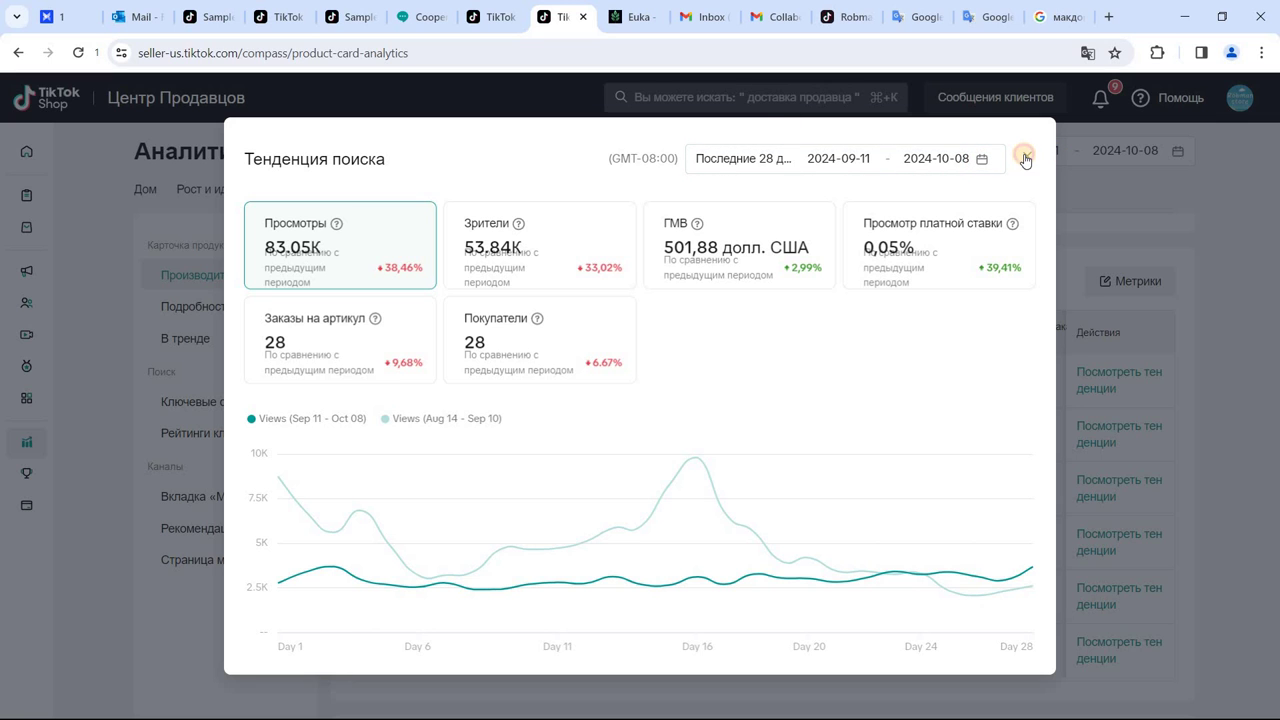
pyautogui.press('Escape')
# - Return to the product card core data and switch the page language back to English
pyautogui.scroll(-5, 713, 441)
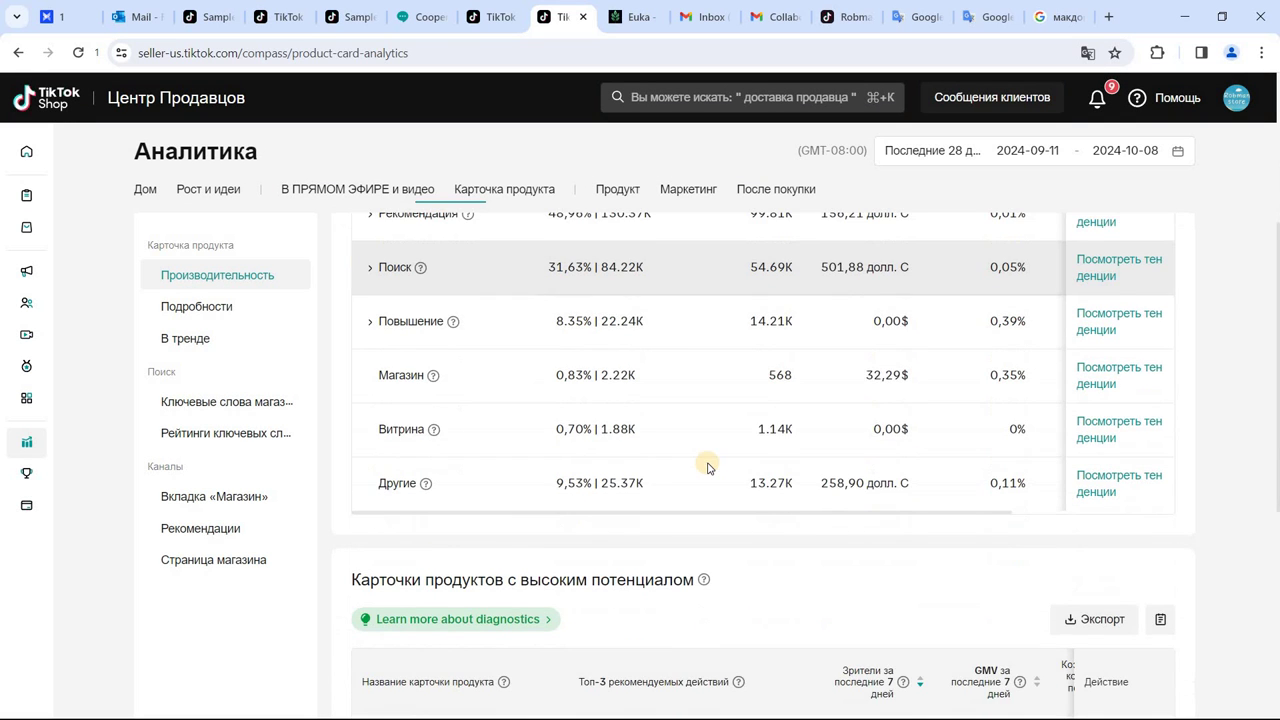
pyautogui.scroll(5, 714, 357)
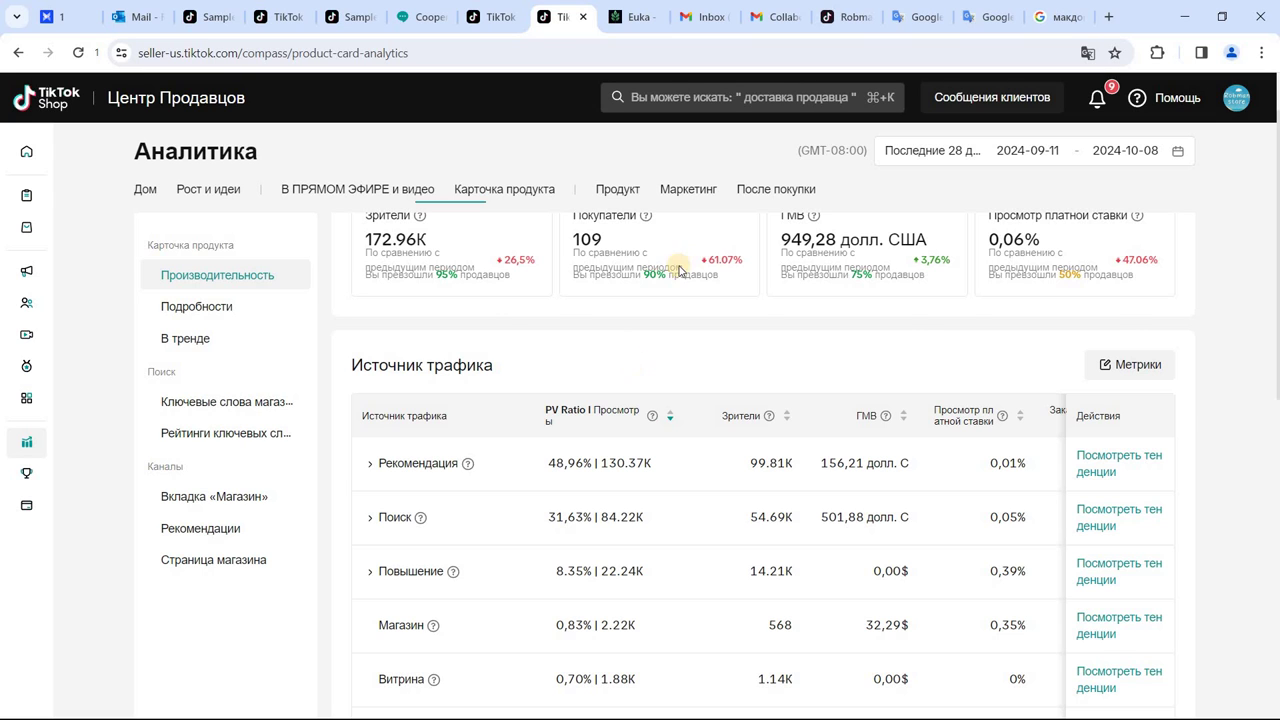
pyautogui.scroll(1, 630, 366)
pyautogui.rightClick(740, 238)
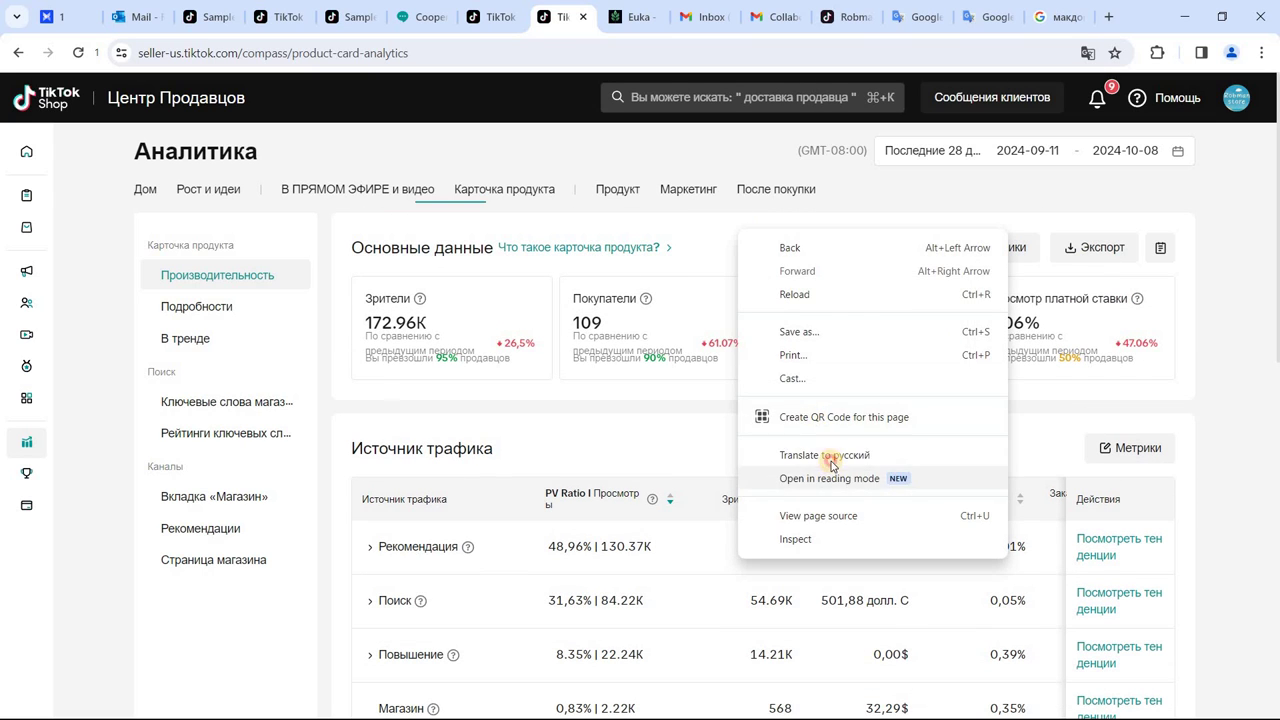
pyautogui.click(829, 457)
pyautogui.click(921, 90)
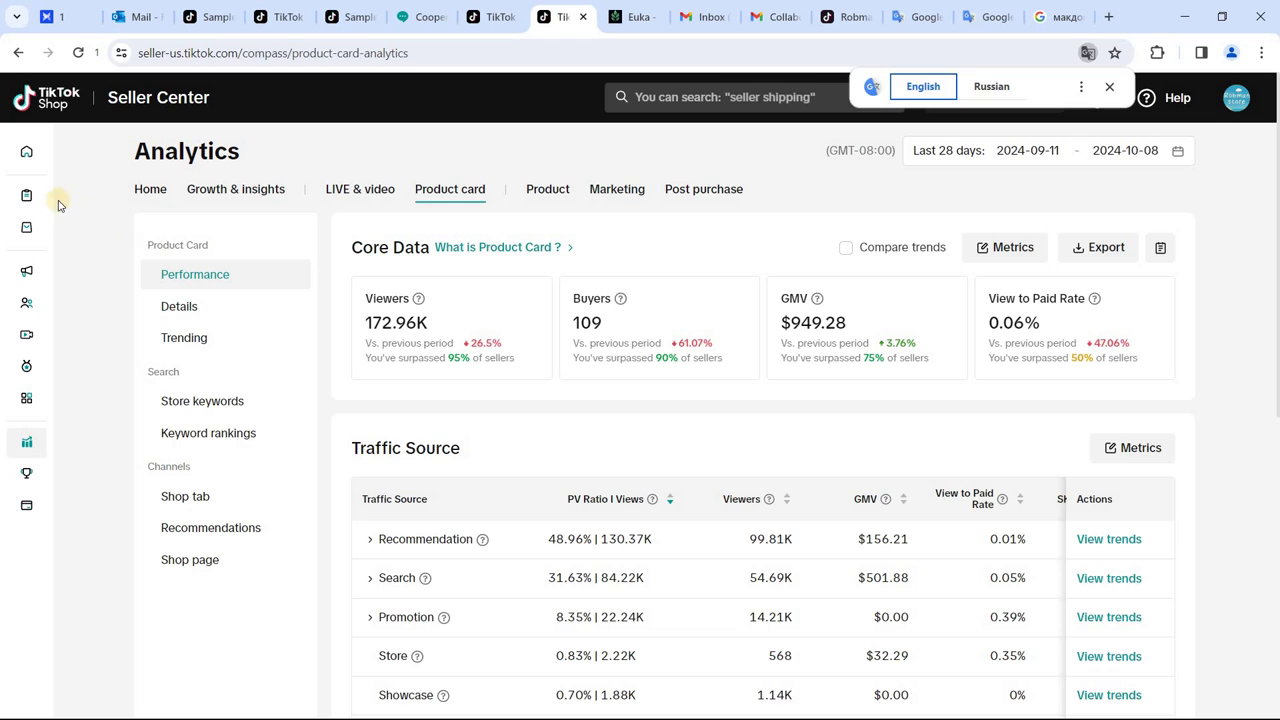
# - Open Product Opportunities and look through the Popular keywords list, starting with the canvas tote bag entry
pyautogui.moveTo(27, 227)
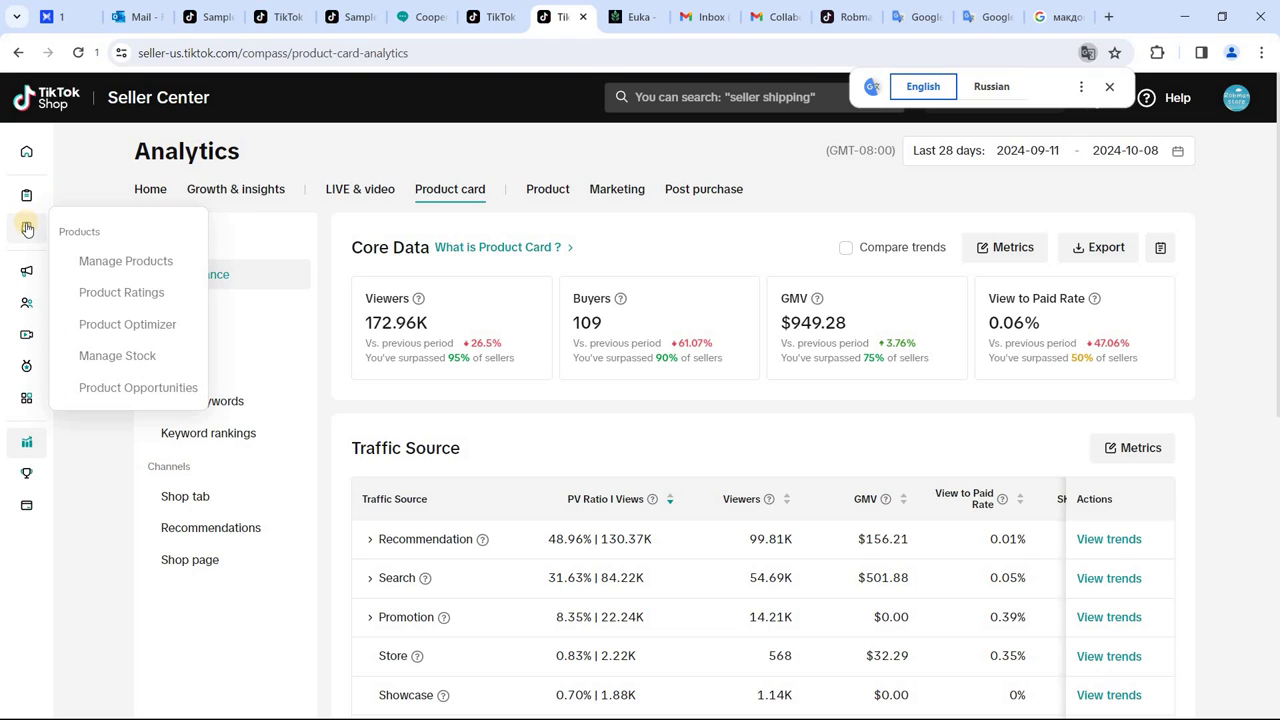
pyautogui.click(124, 388)
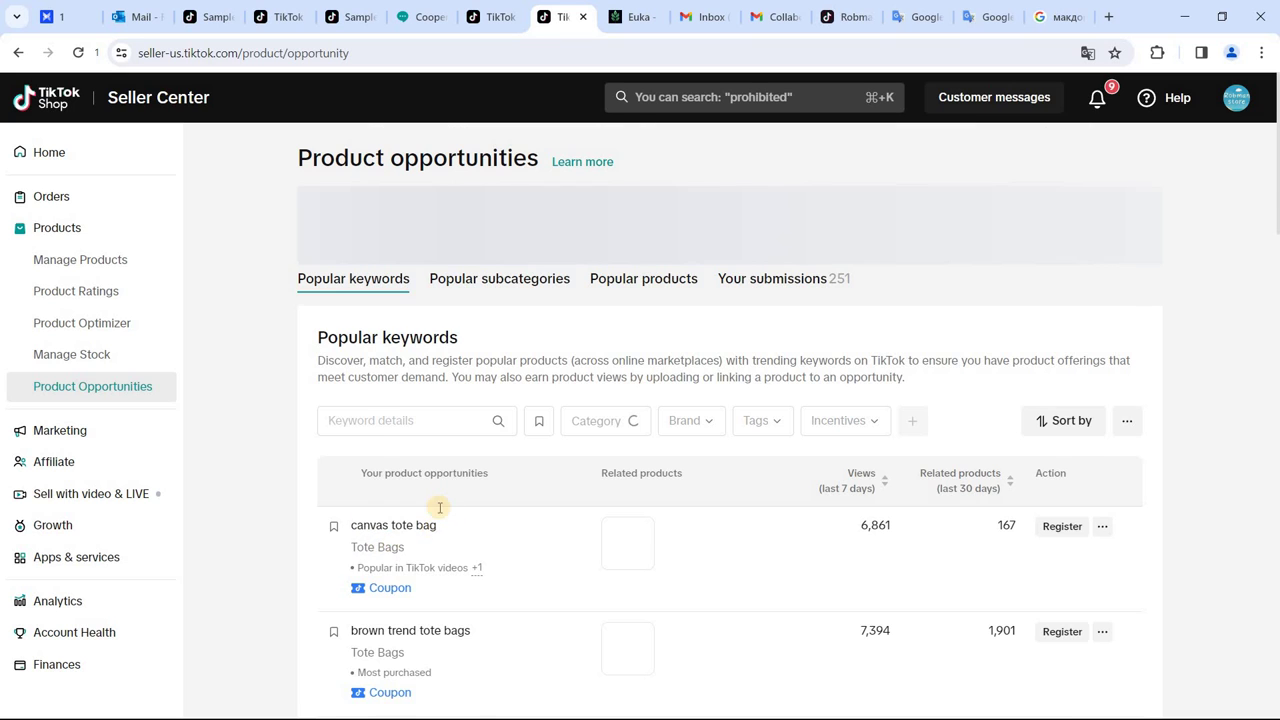
pyautogui.scroll(-5, 460, 480)
pyautogui.scroll(5, 540, 430)
pyautogui.scroll(-2, 540, 430)
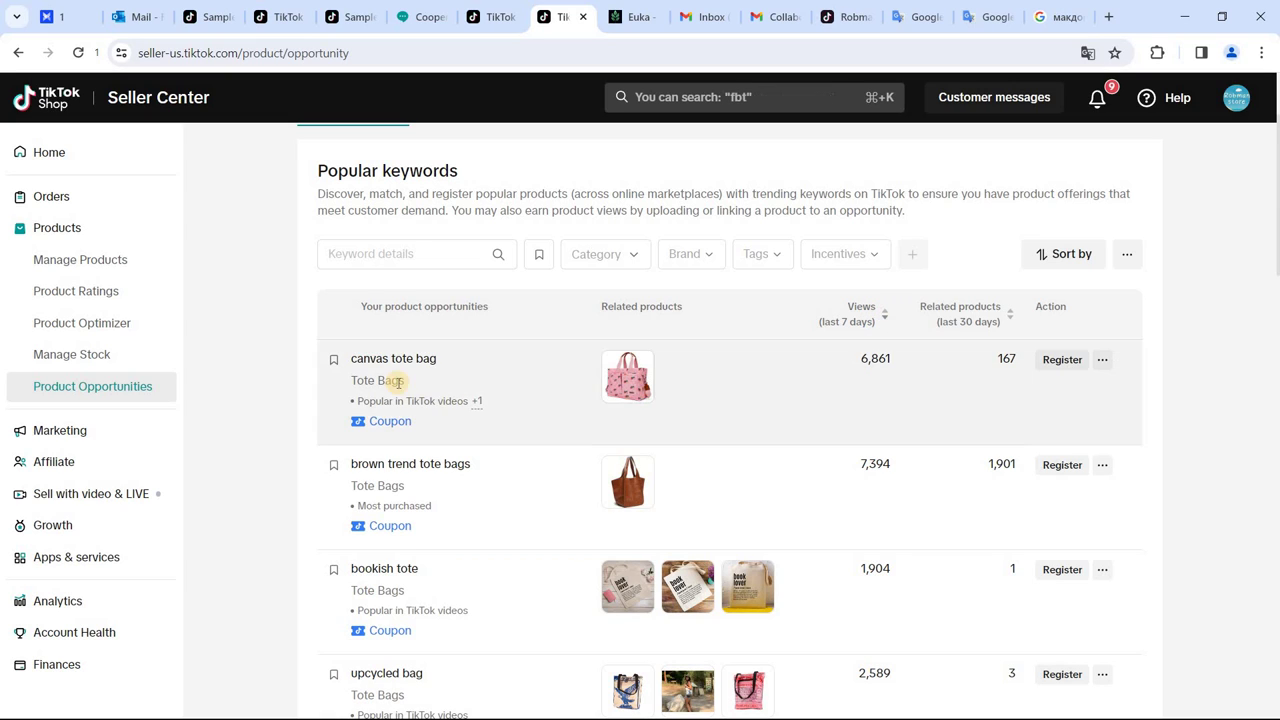
pyautogui.moveTo(427, 364)
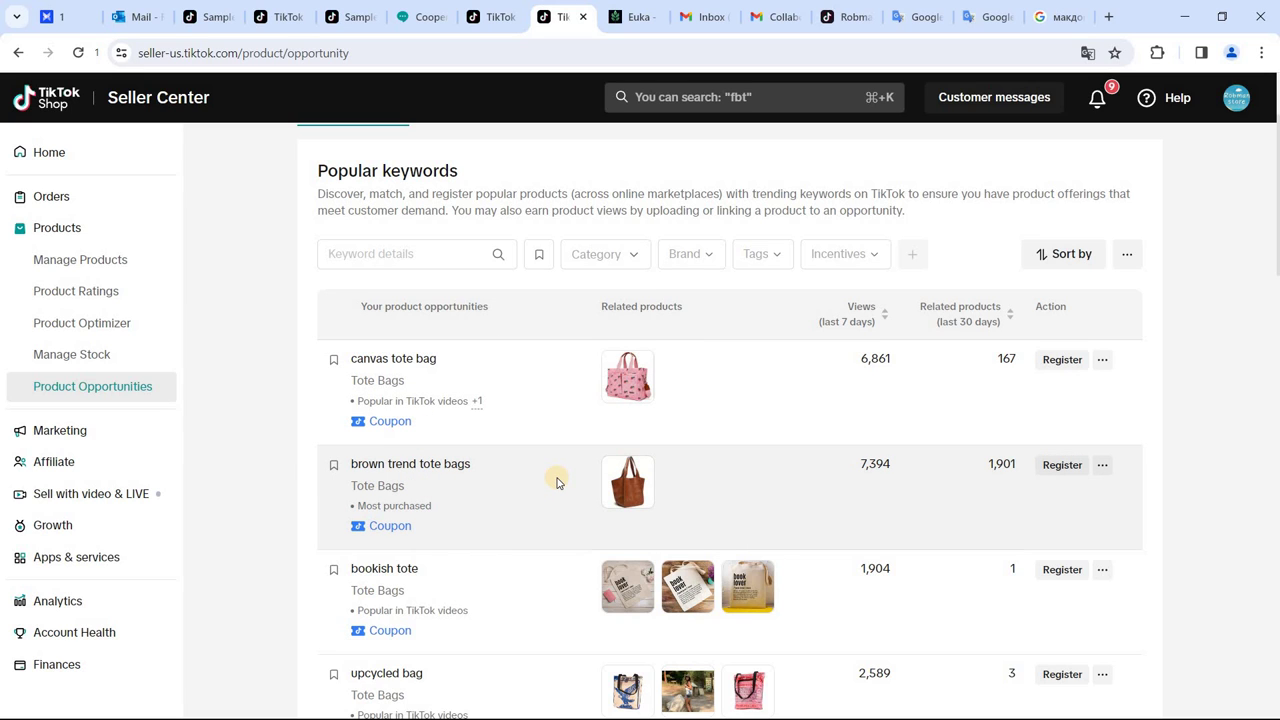
# - Browse the first popular keywords for tote bags and translate the page into Russian
pyautogui.scroll(-2, 557, 483)
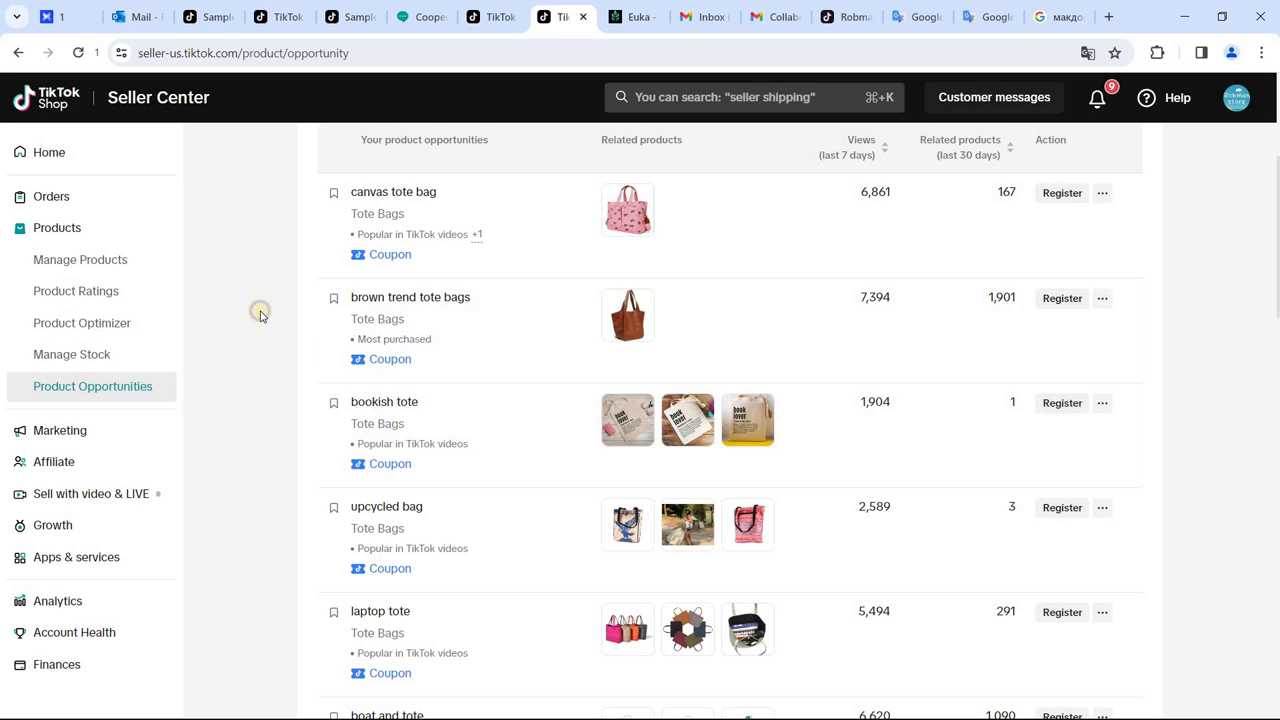
pyautogui.rightClick(258, 310)
pyautogui.click(346, 537)
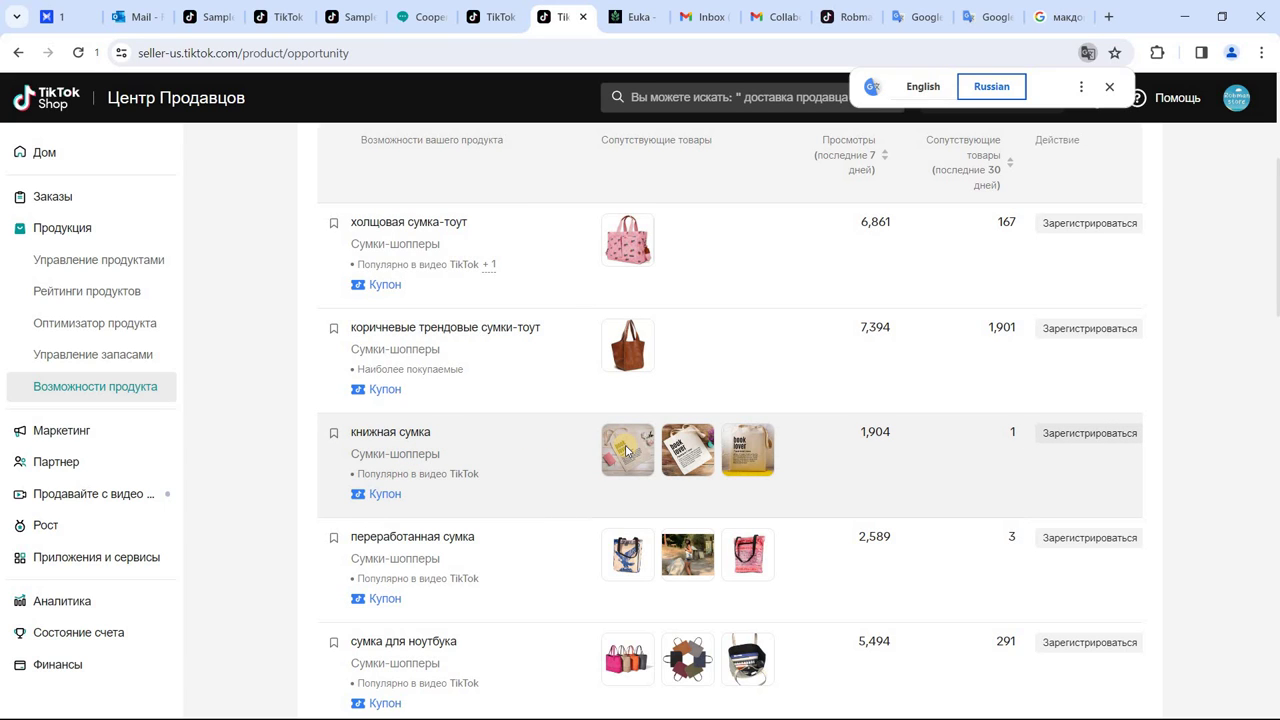
# - Sort the popular keywords by views in the last 7 days, highest first, and switch the page back to English
pyautogui.scroll(1, 888, 238)
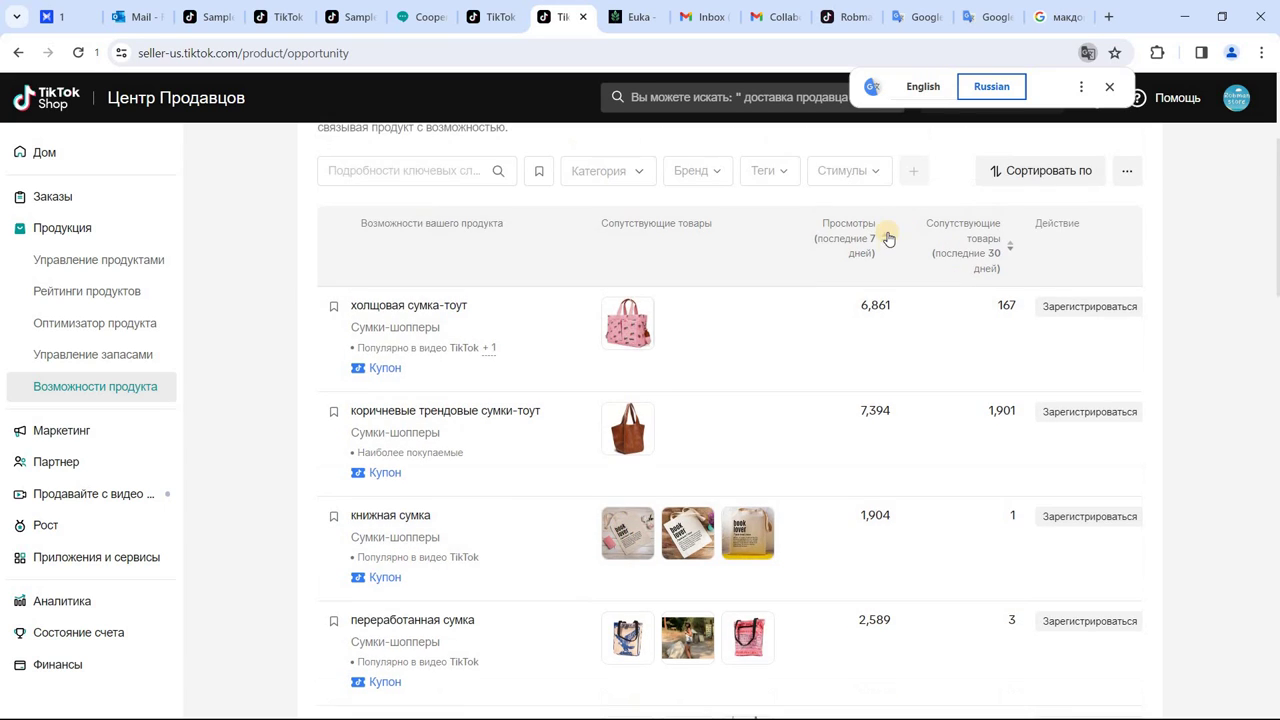
pyautogui.click(885, 240)
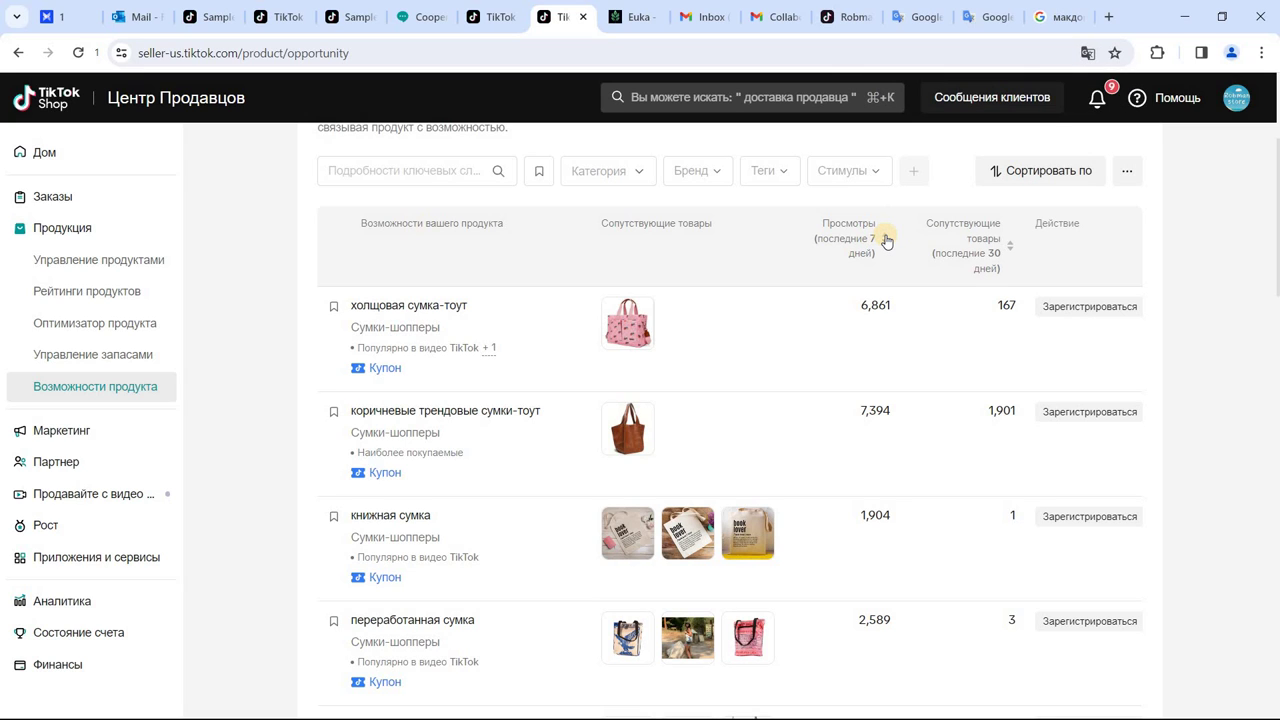
pyautogui.rightClick(729, 325)
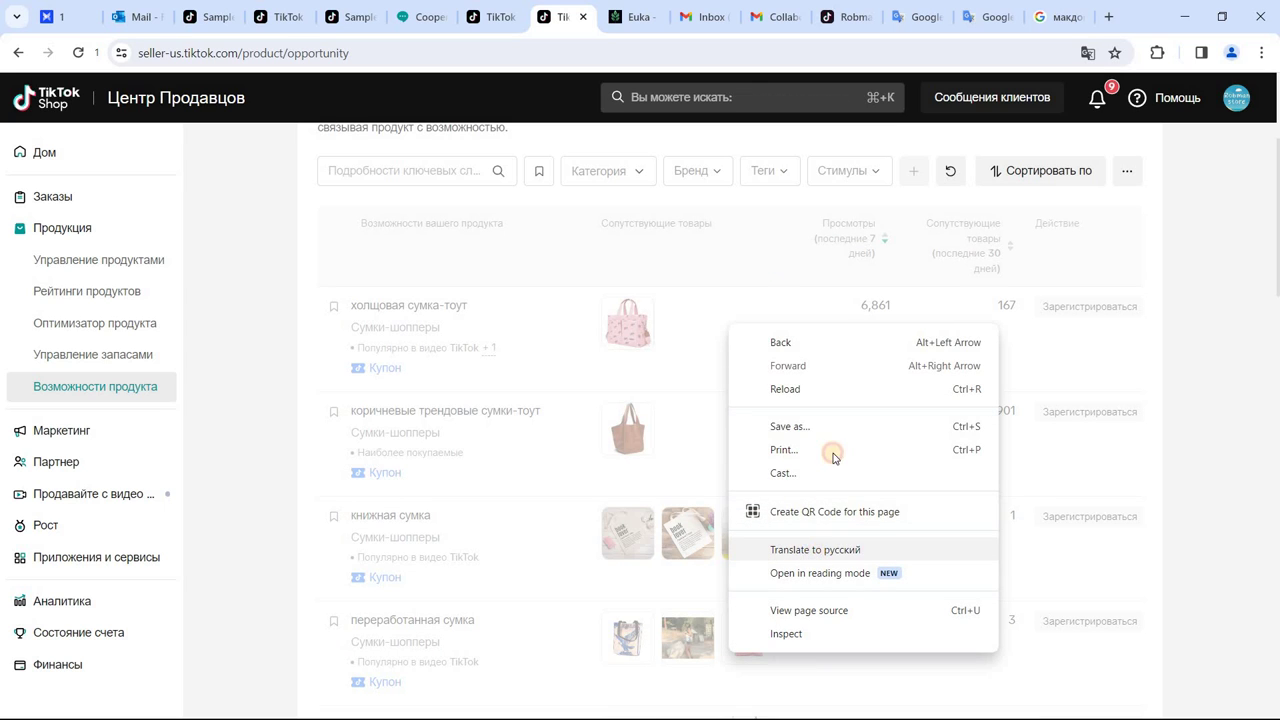
pyautogui.click(815, 549)
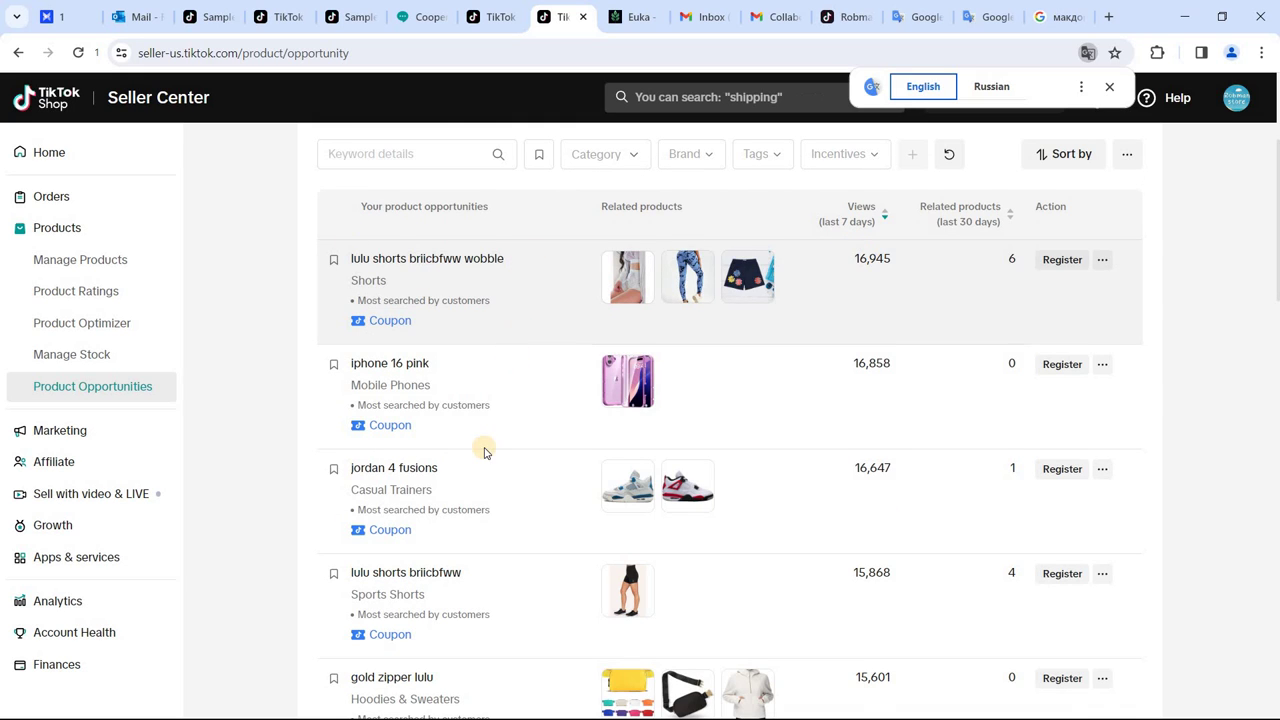
# - Filter the popular keywords by the category Luggage & Bags - Functional Bags
pyautogui.scroll(2, 483, 452)
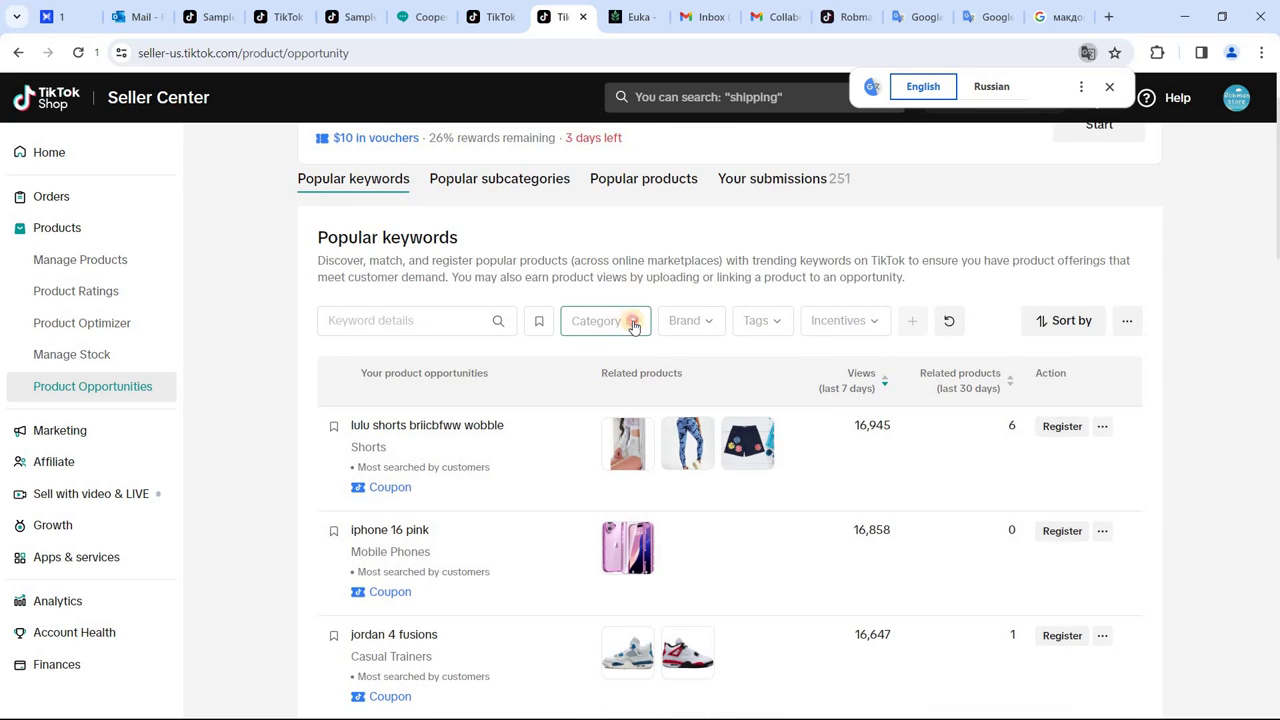
pyautogui.click(633, 325)
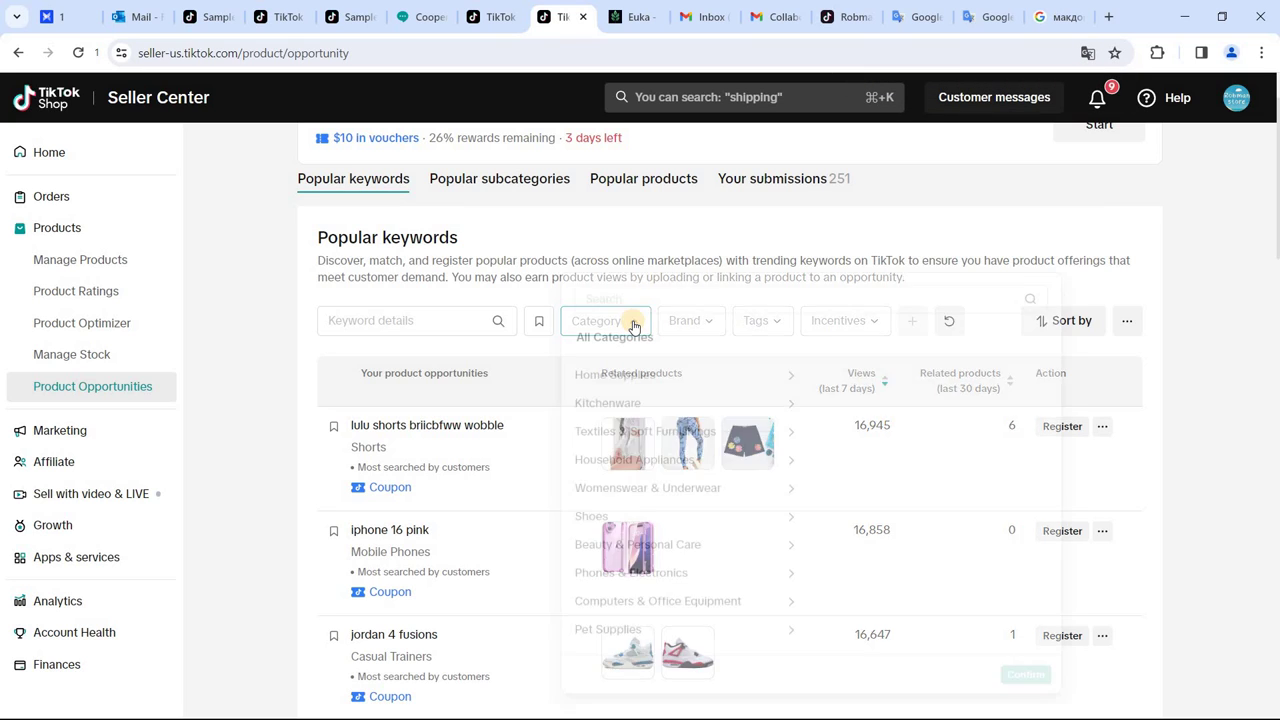
pyautogui.scroll(-6, 640, 450)
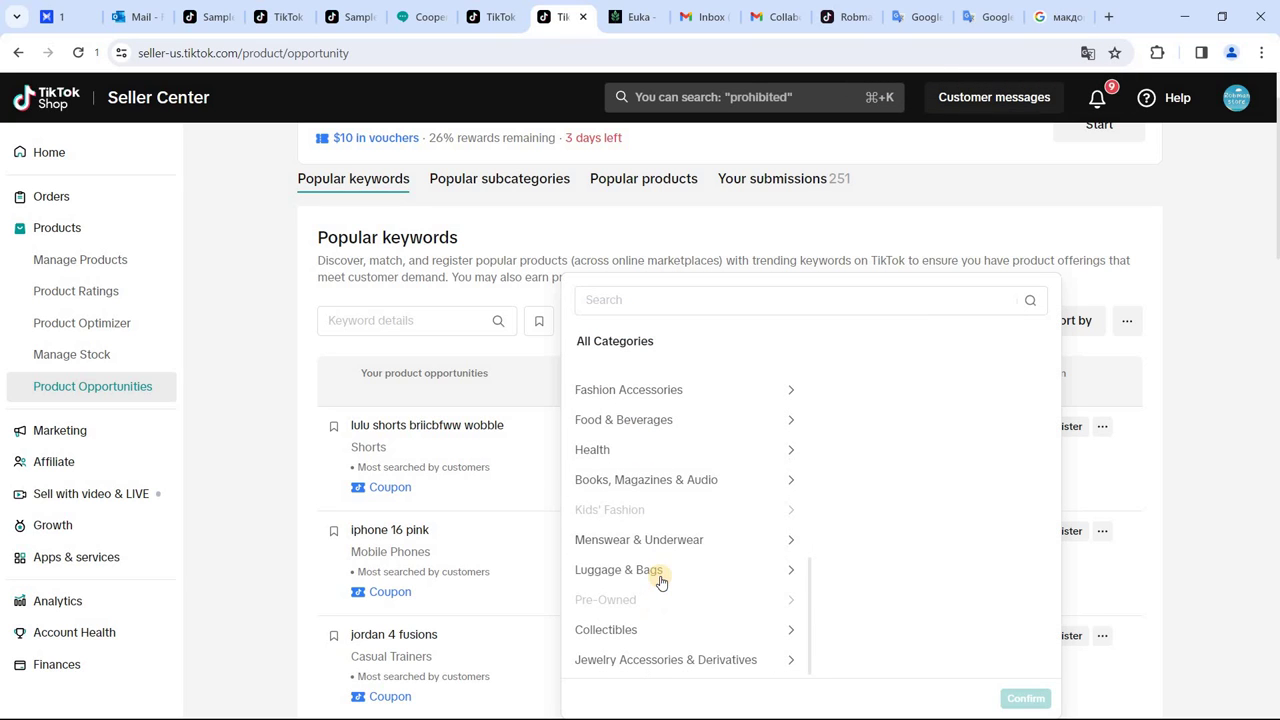
pyautogui.click(725, 570)
pyautogui.click(862, 471)
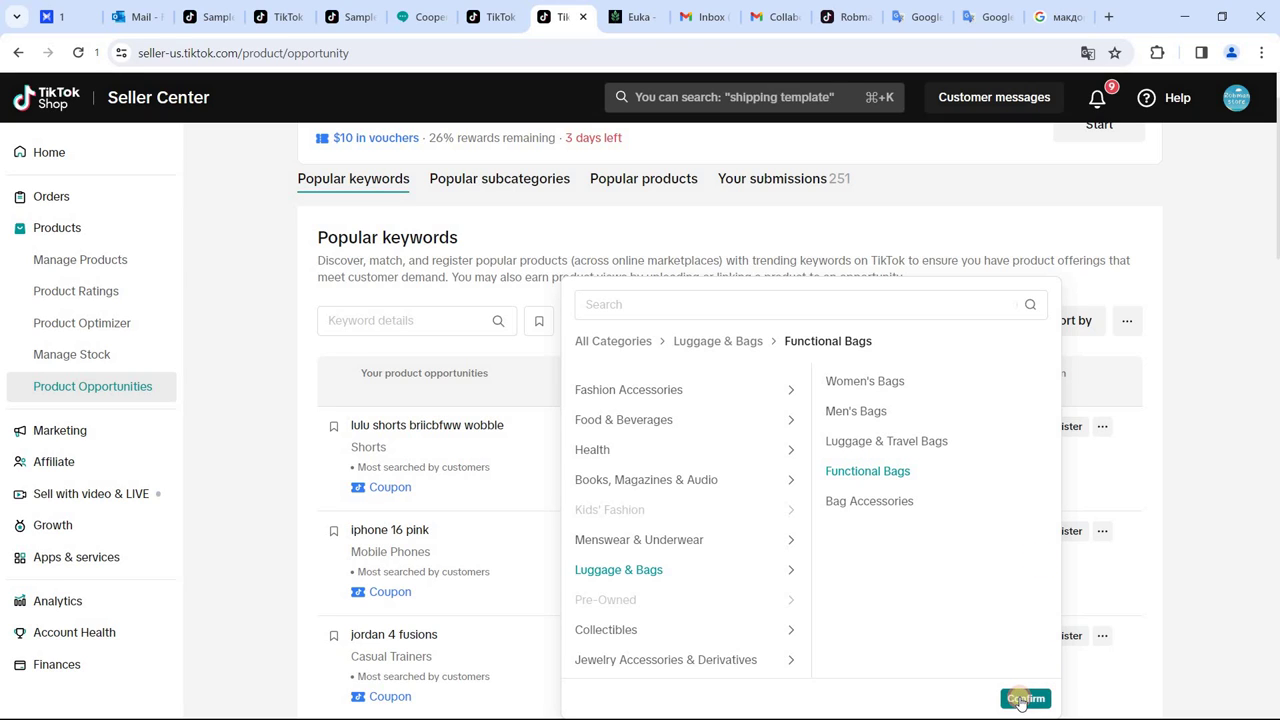
pyautogui.click(728, 224)
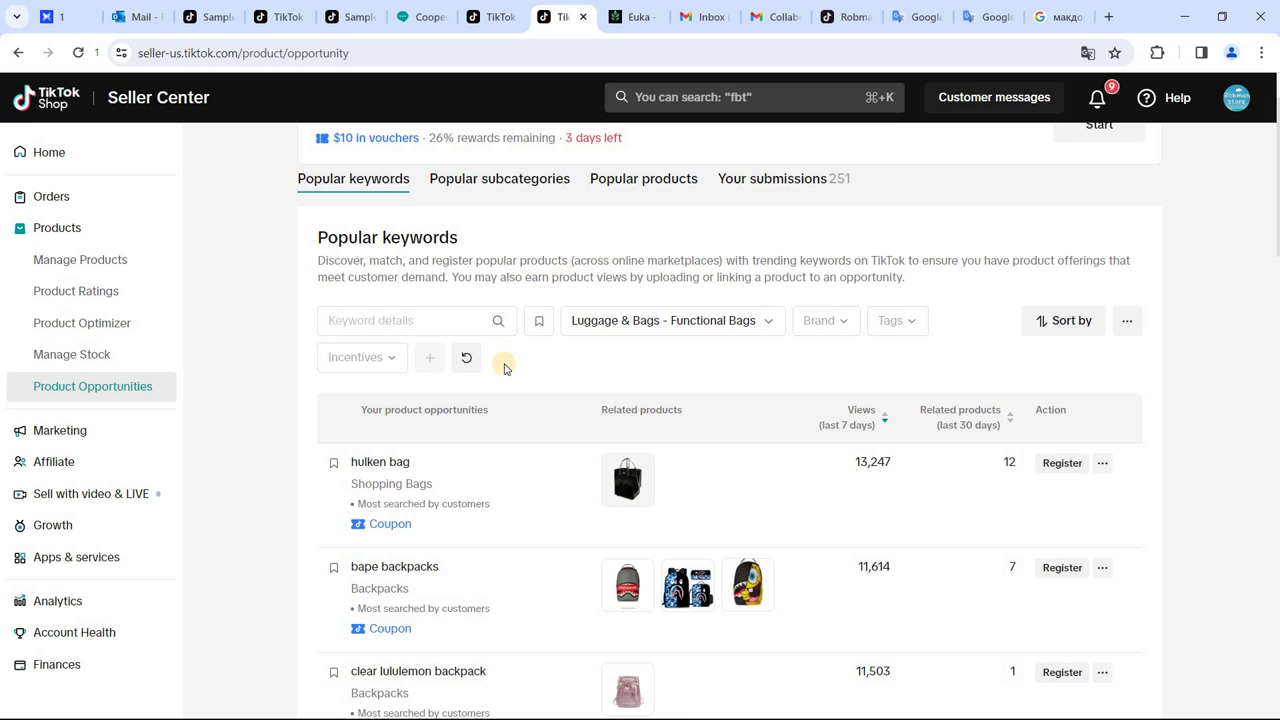
# - Look through the top Functional Bags keywords, comparing their views and related products
pyautogui.scroll(-1, 504, 369)
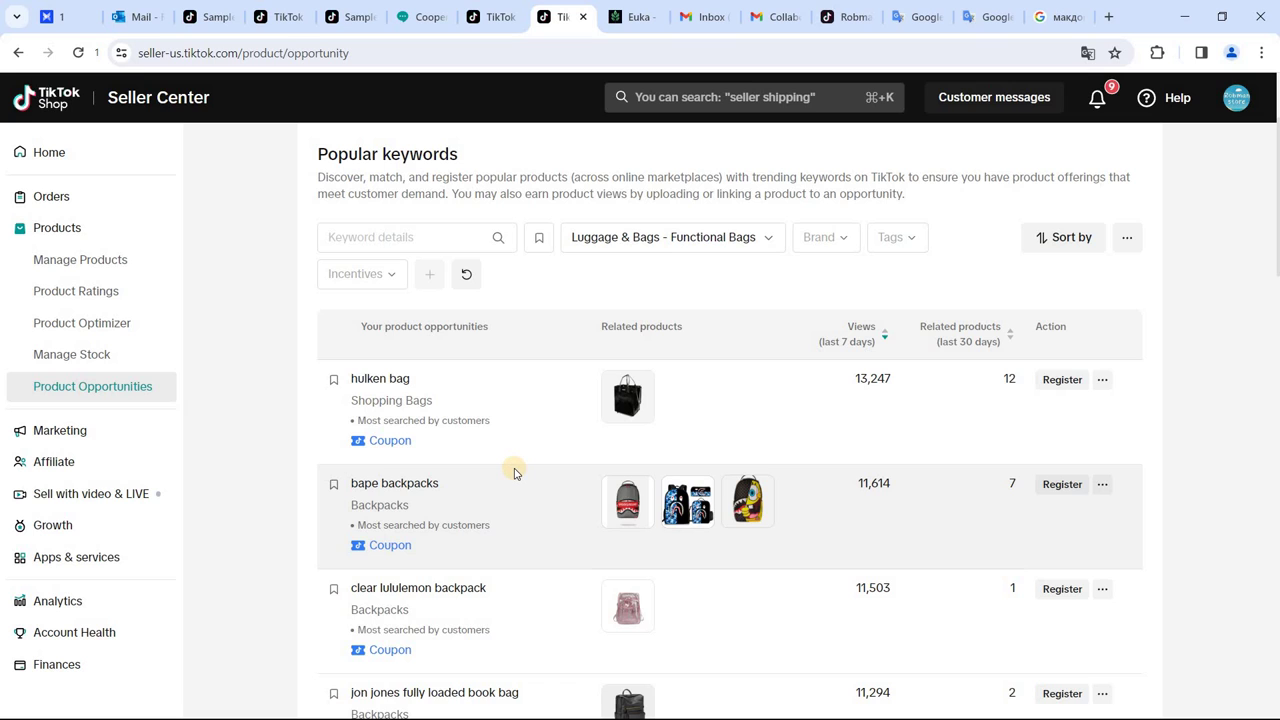
pyautogui.scroll(-1, 513, 470)
pyautogui.scroll(-1, 506, 408)
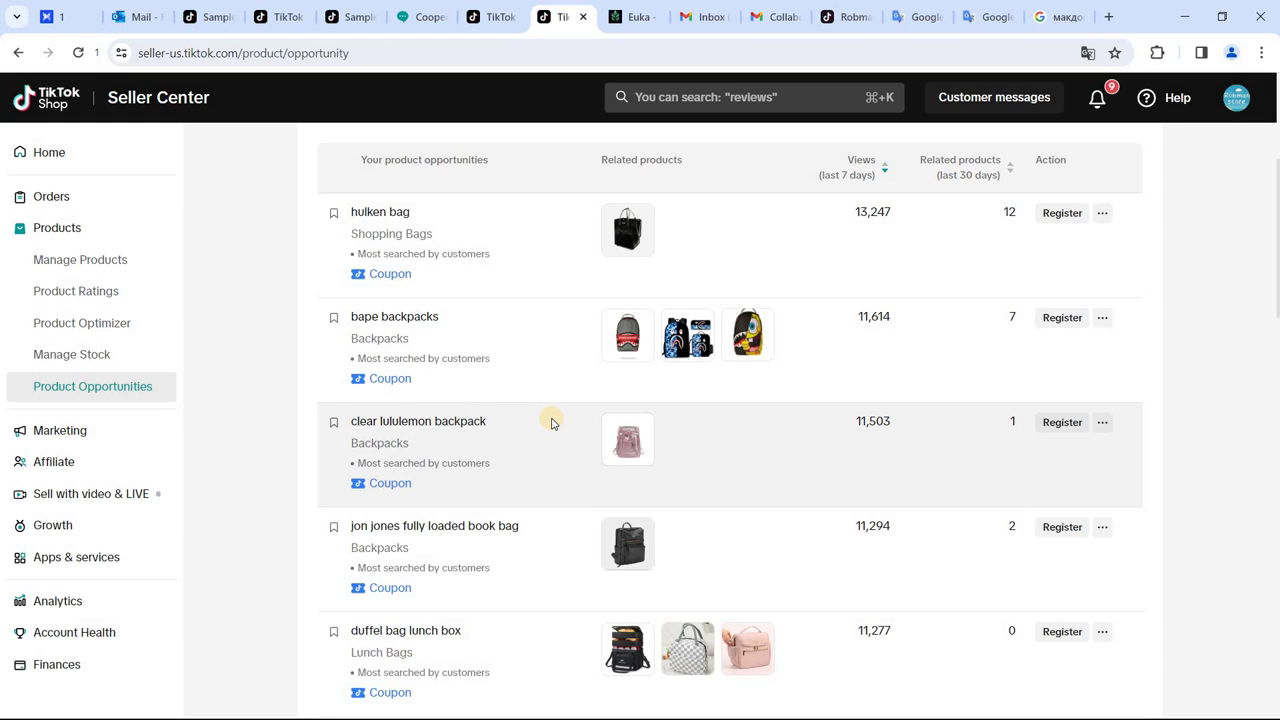
pyautogui.scroll(2, 551, 423)
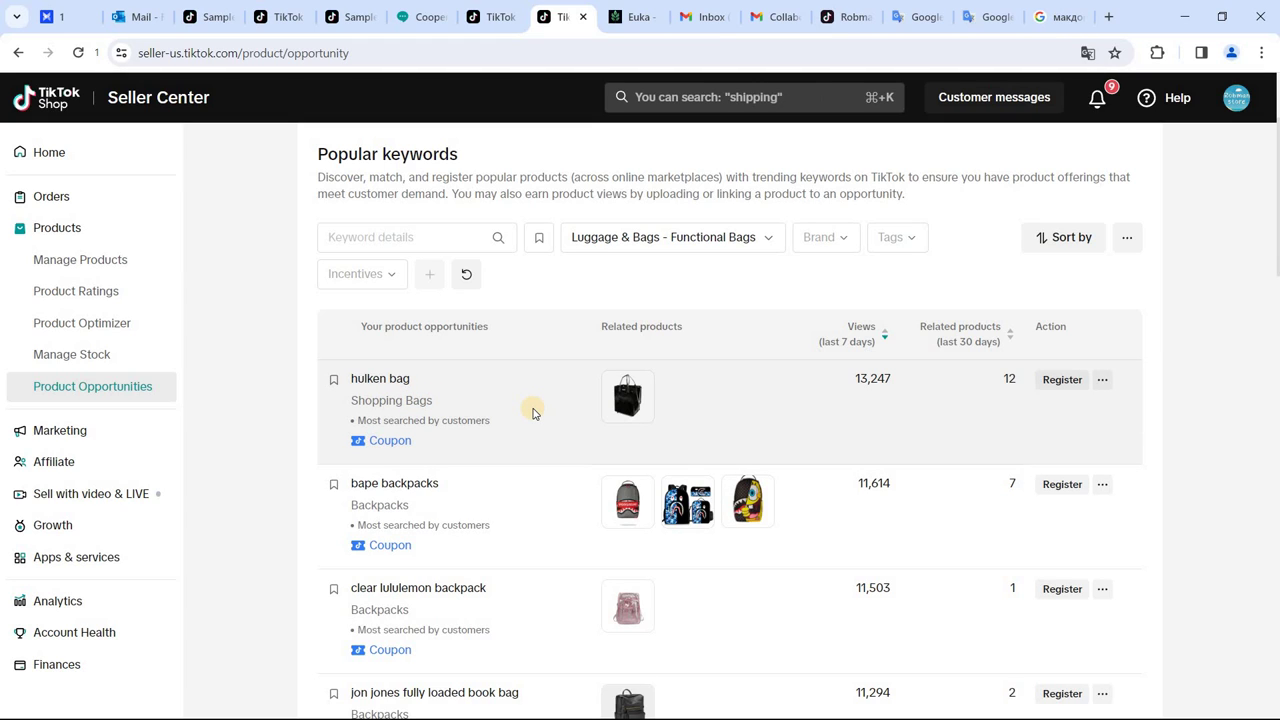
# - Translate the page into Russian and read further down the Functional Bags keywords, checking views against the number of related products
pyautogui.rightClick(533, 279)
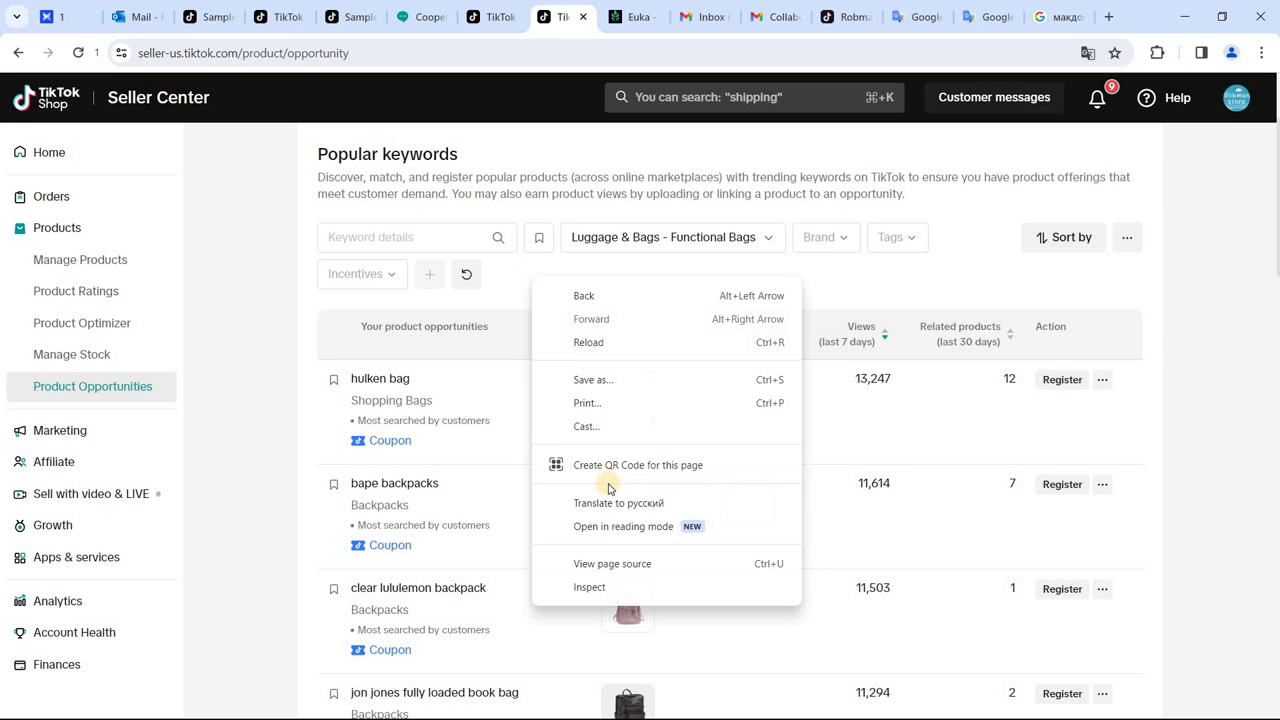
pyautogui.click(611, 513)
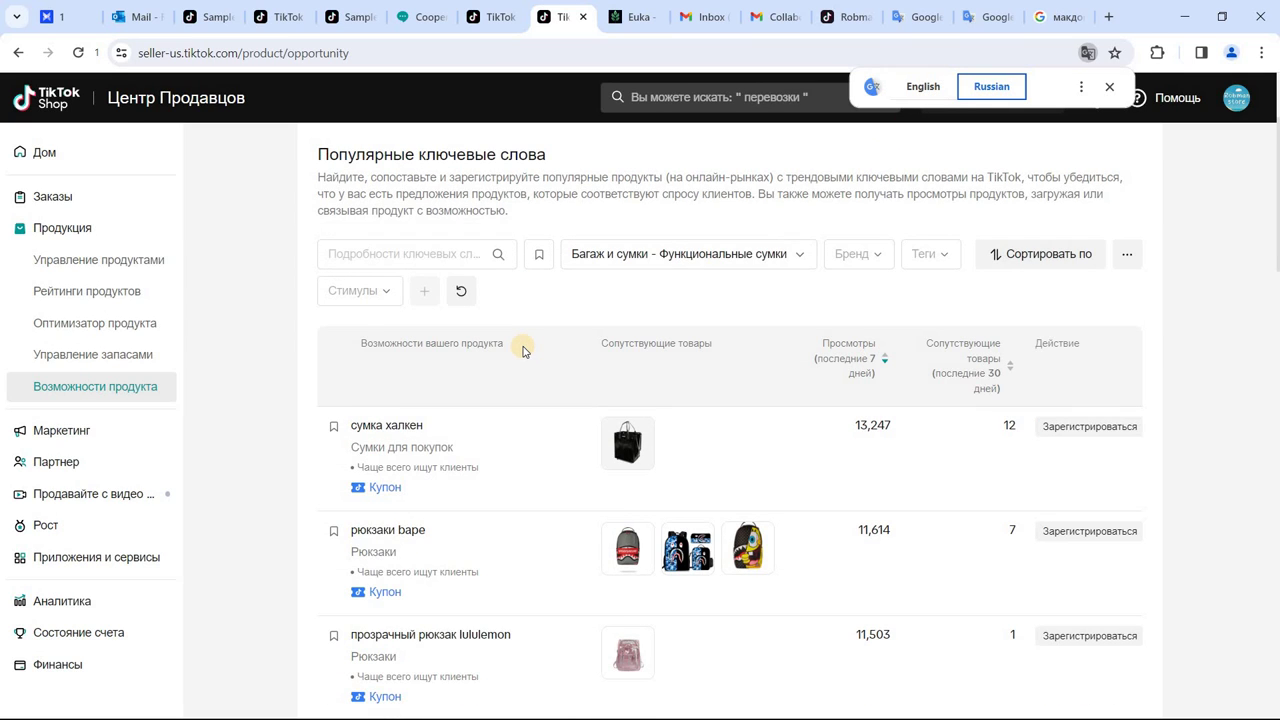
pyautogui.scroll(-3, 522, 350)
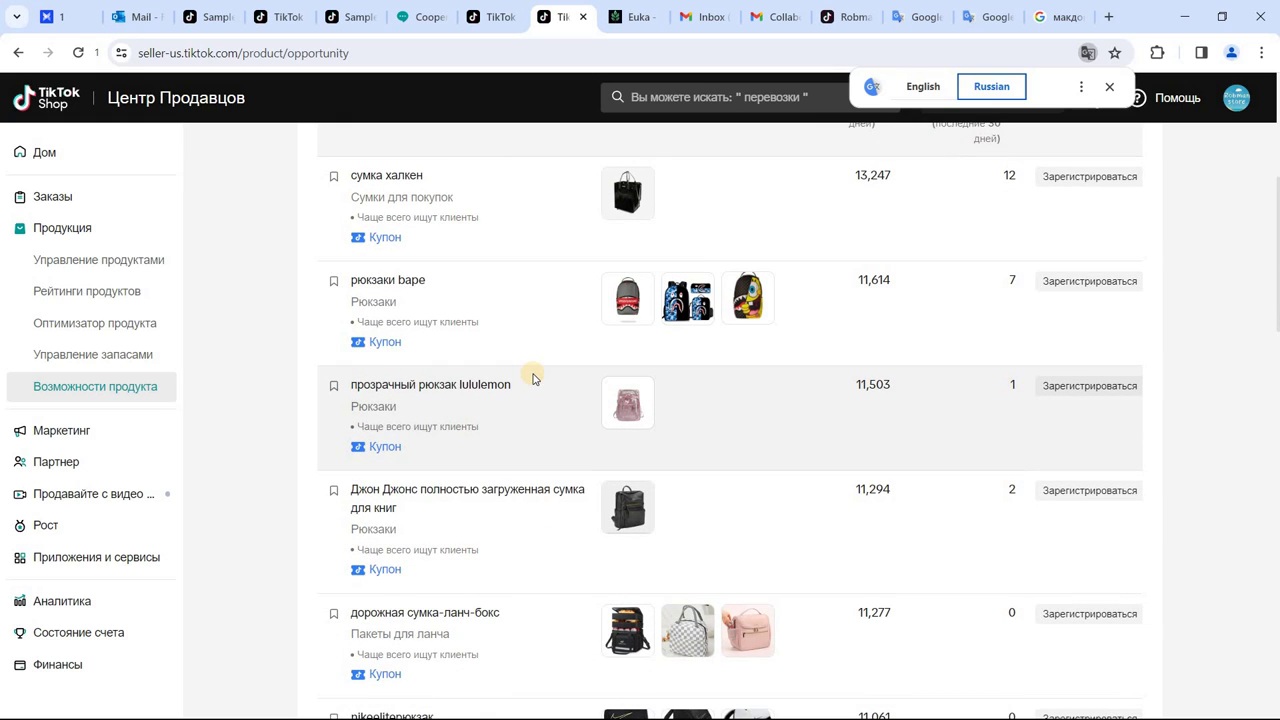
pyautogui.scroll(-2, 520, 372)
pyautogui.scroll(-2, 509, 355)
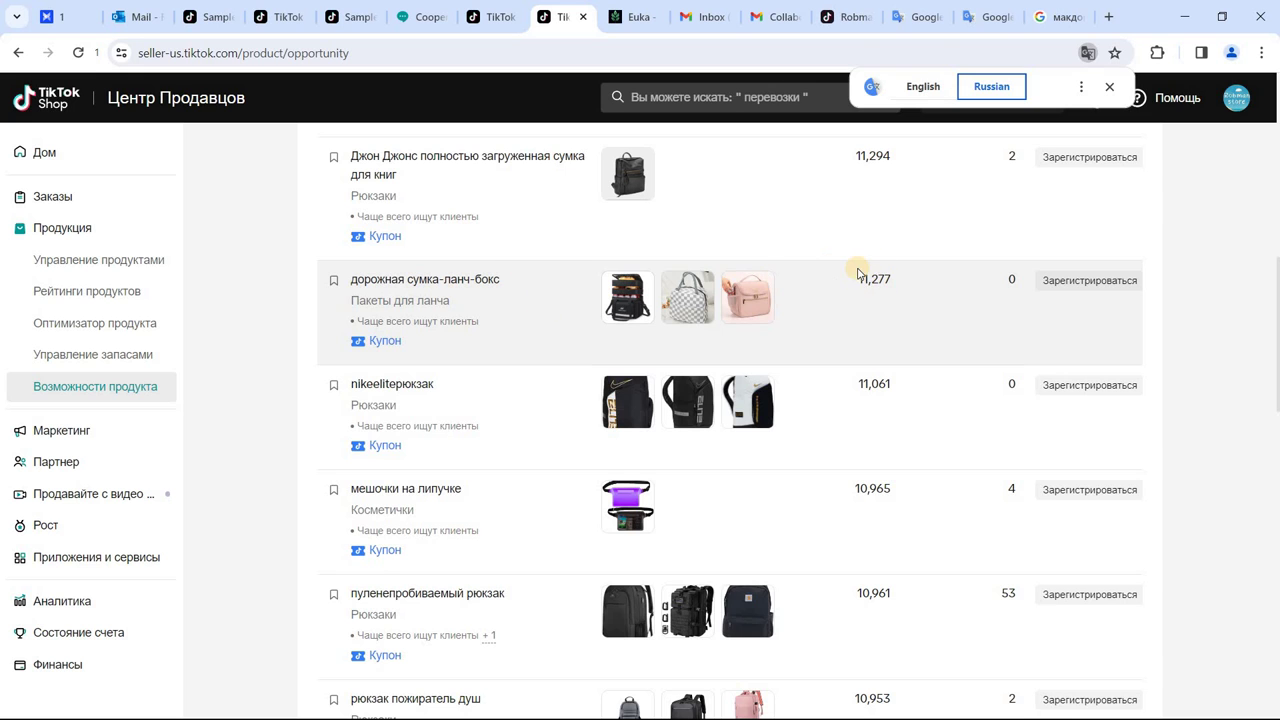
pyautogui.scroll(5, 876, 291)
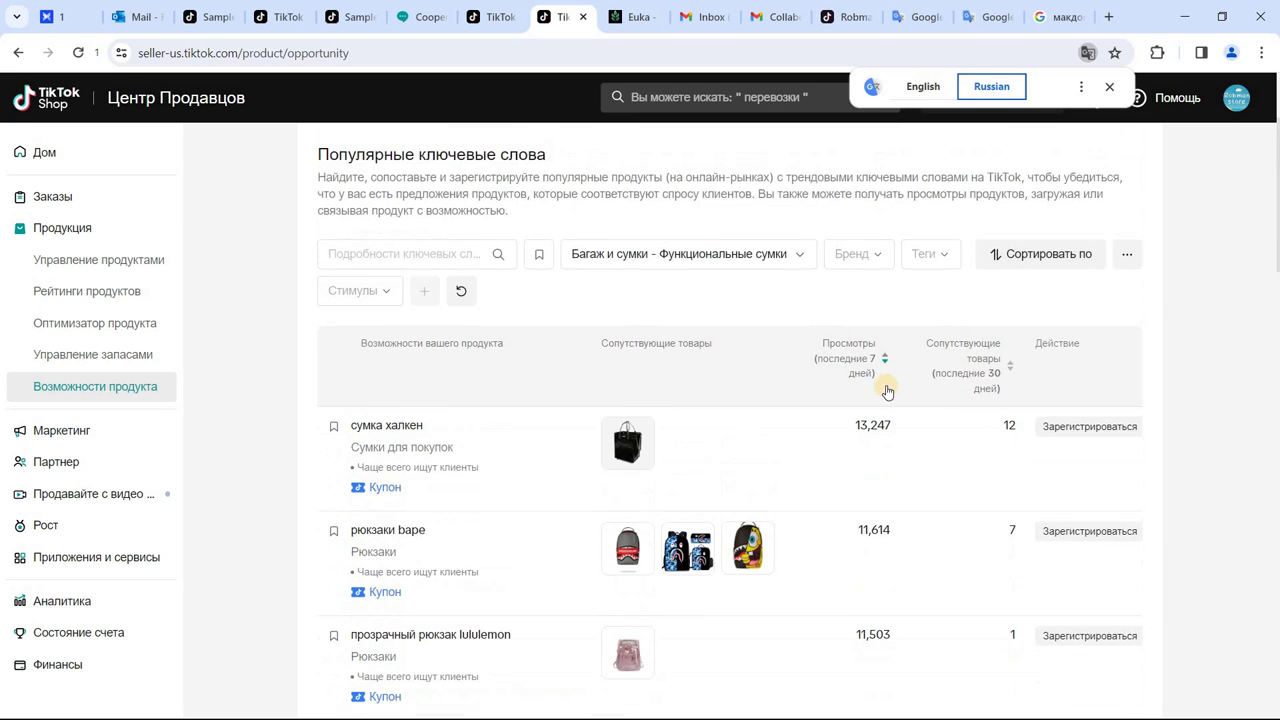
pyautogui.scroll(-6, 876, 375)
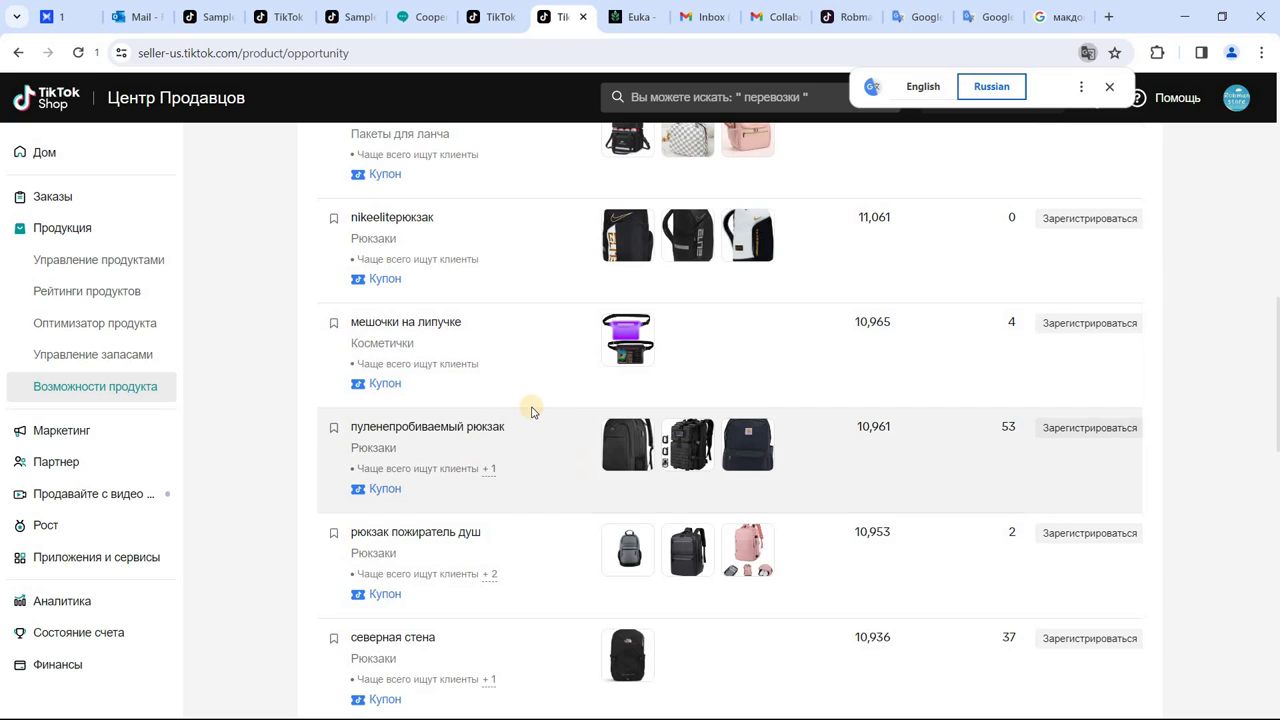
pyautogui.scroll(1, 655, 395)
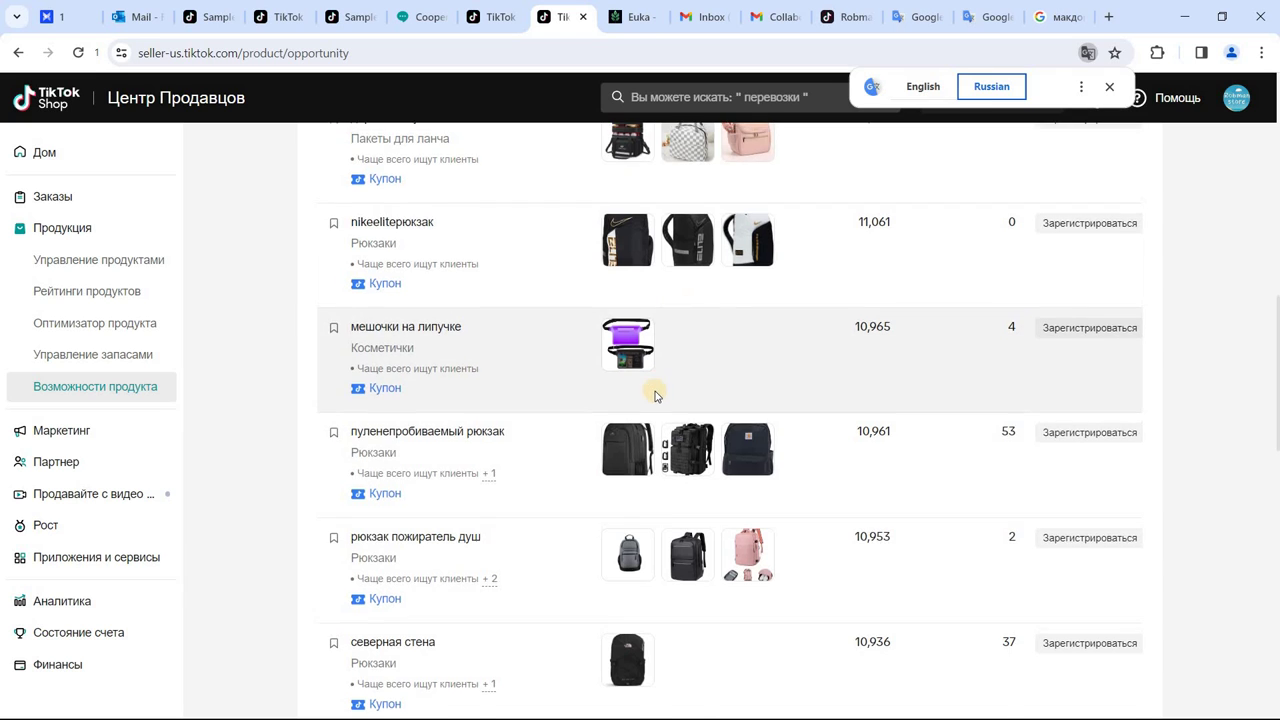
pyautogui.scroll(2, 655, 395)
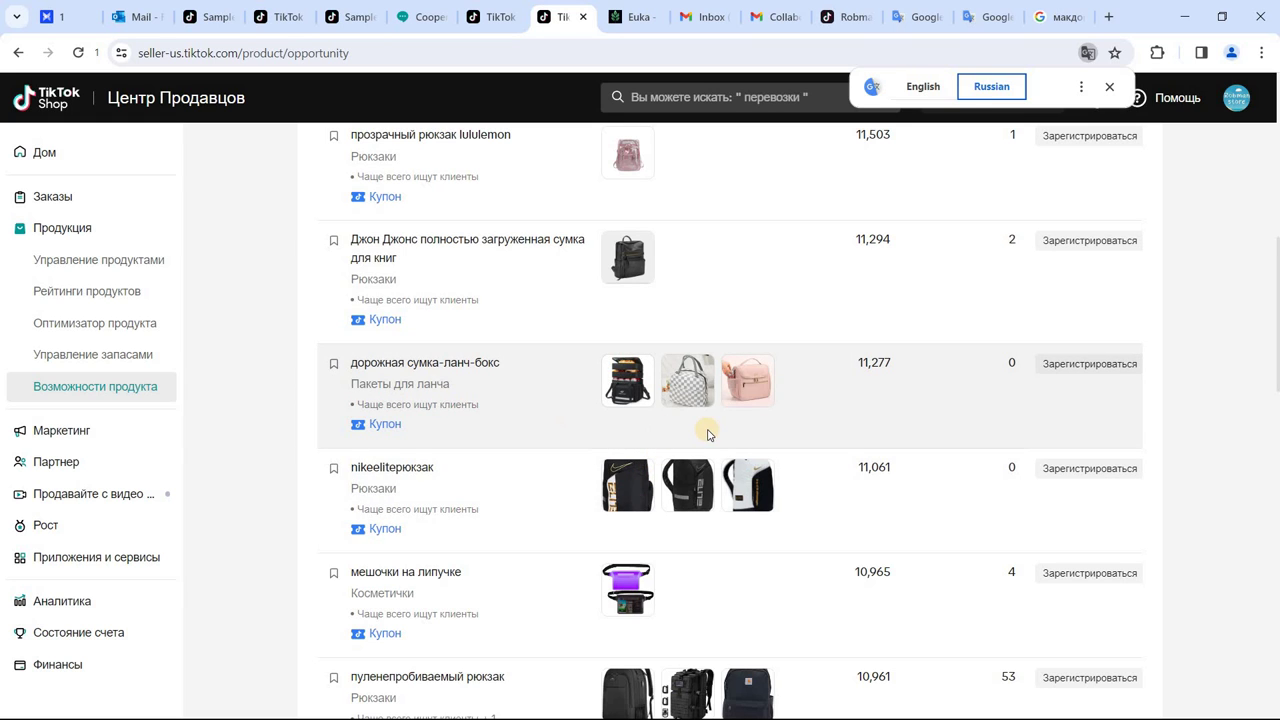
pyautogui.scroll(4, 700, 440)
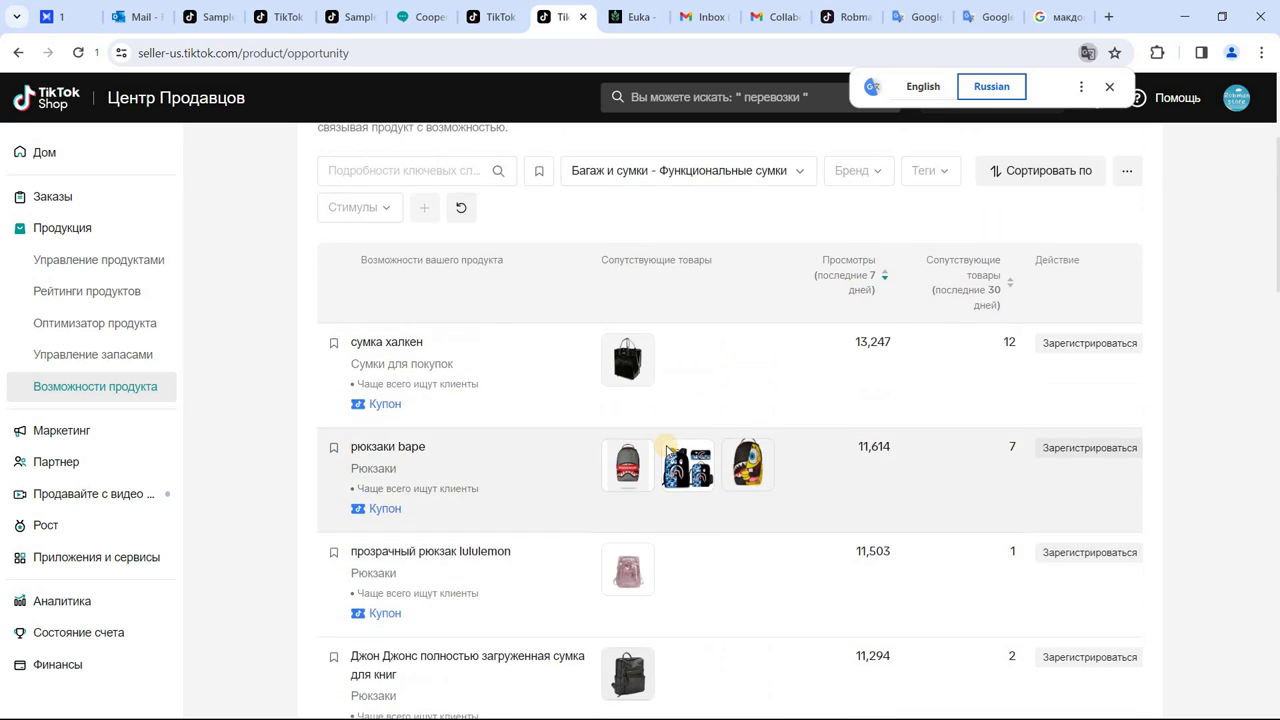
pyautogui.scroll(3, 667, 450)
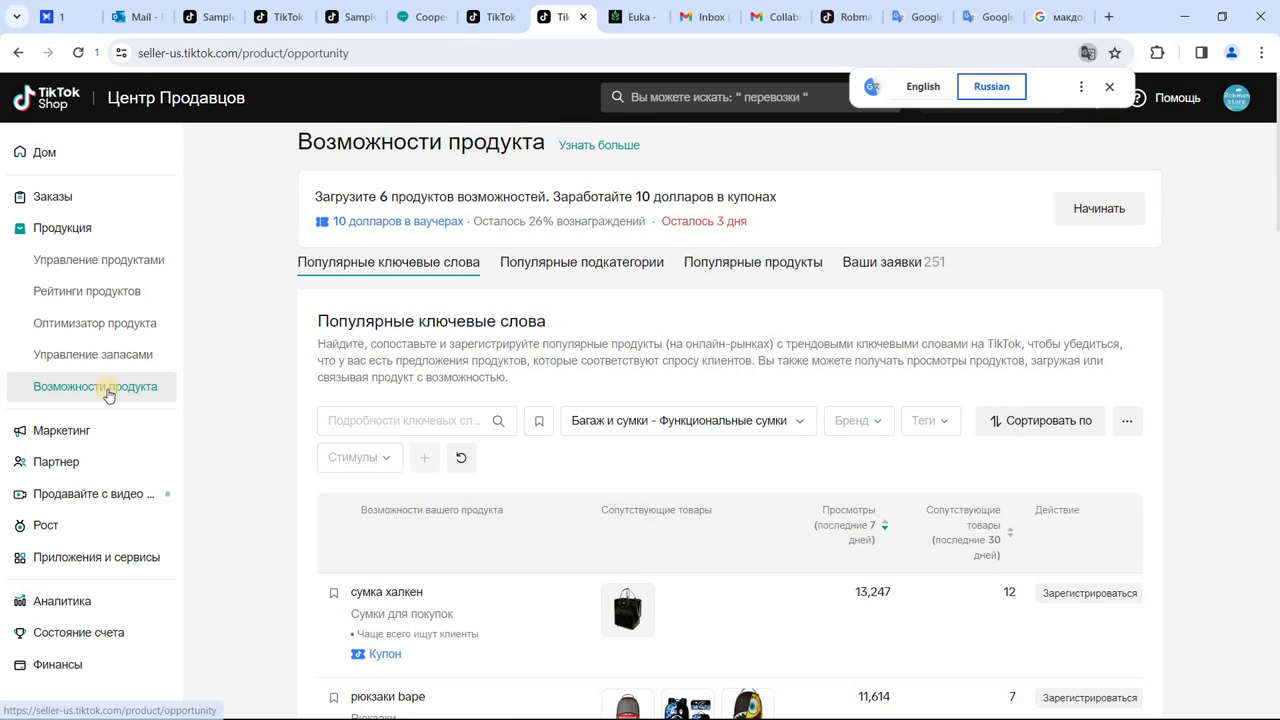
# - Open the popular subcategories and compare their units sold and available products
pyautogui.click(590, 265)
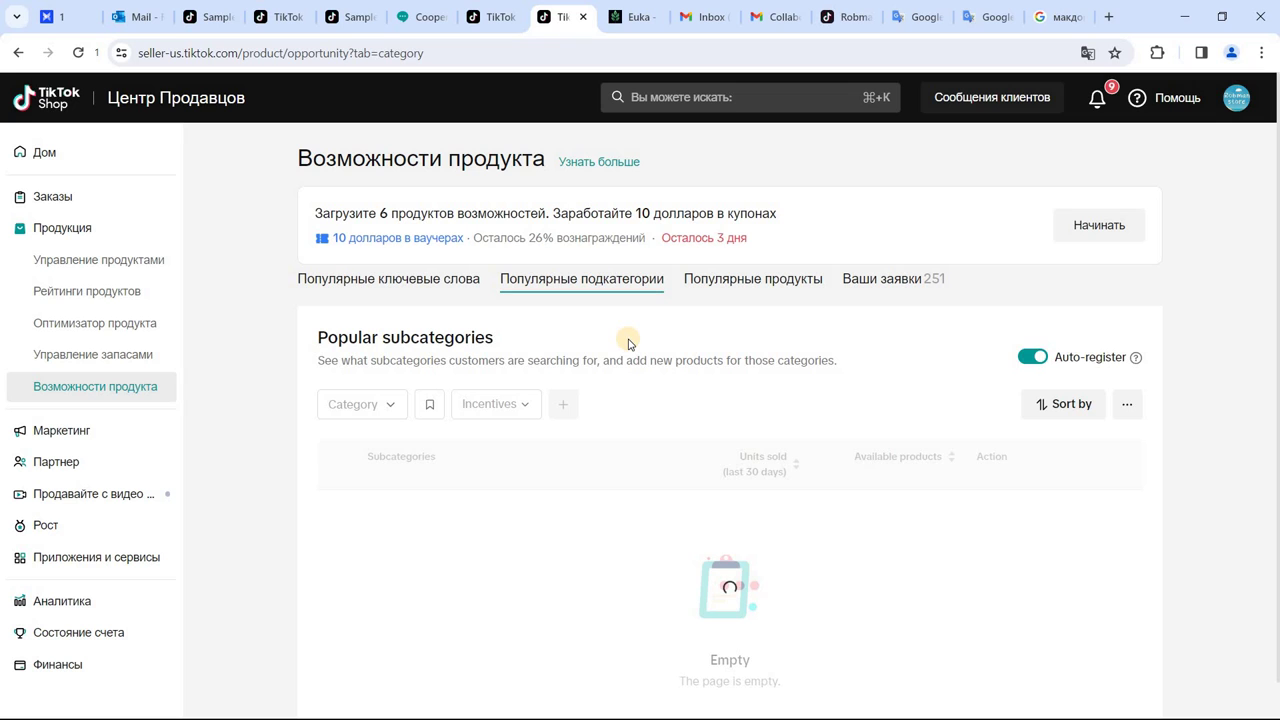
pyautogui.scroll(-1, 600, 420)
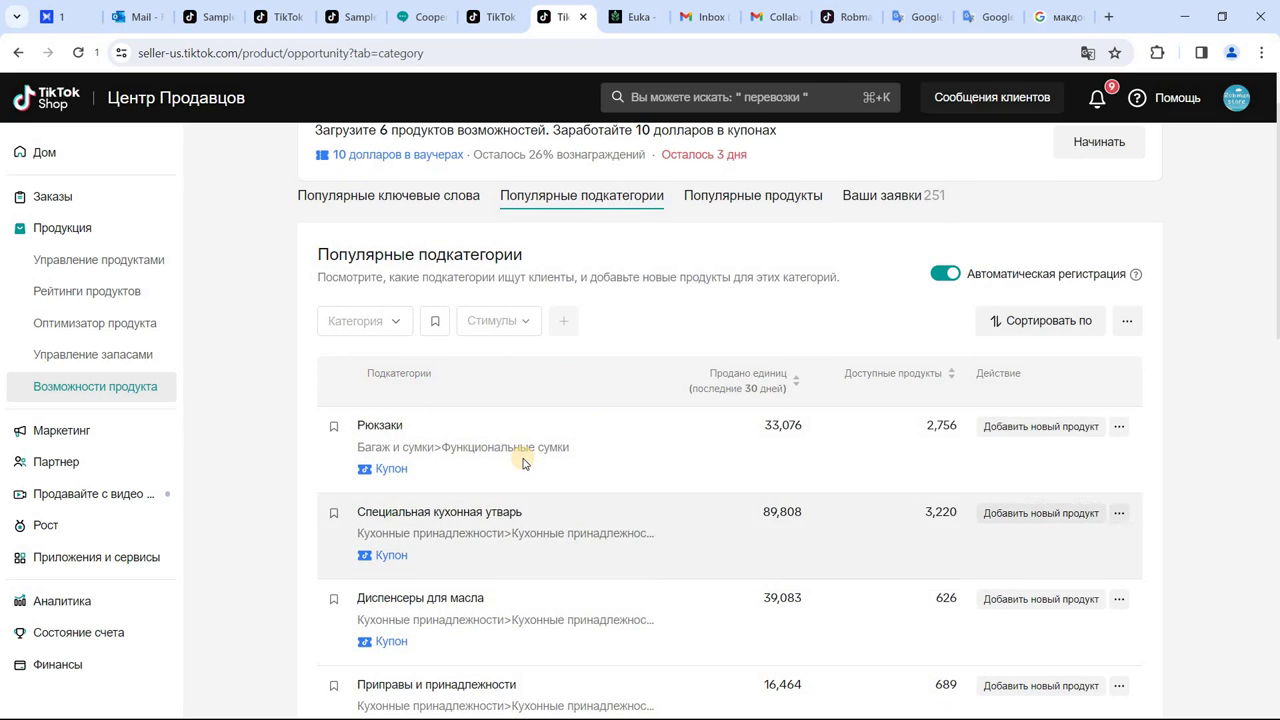
pyautogui.scroll(-1, 523, 462)
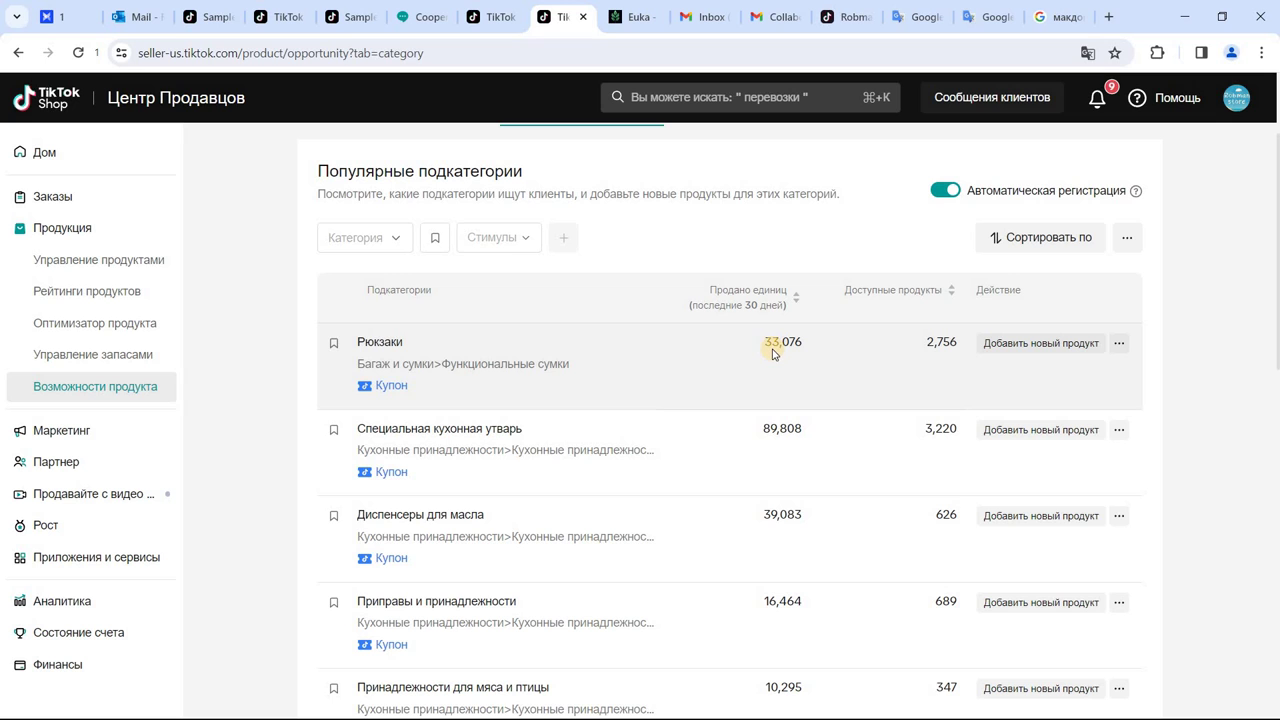
pyautogui.scroll(-3, 789, 343)
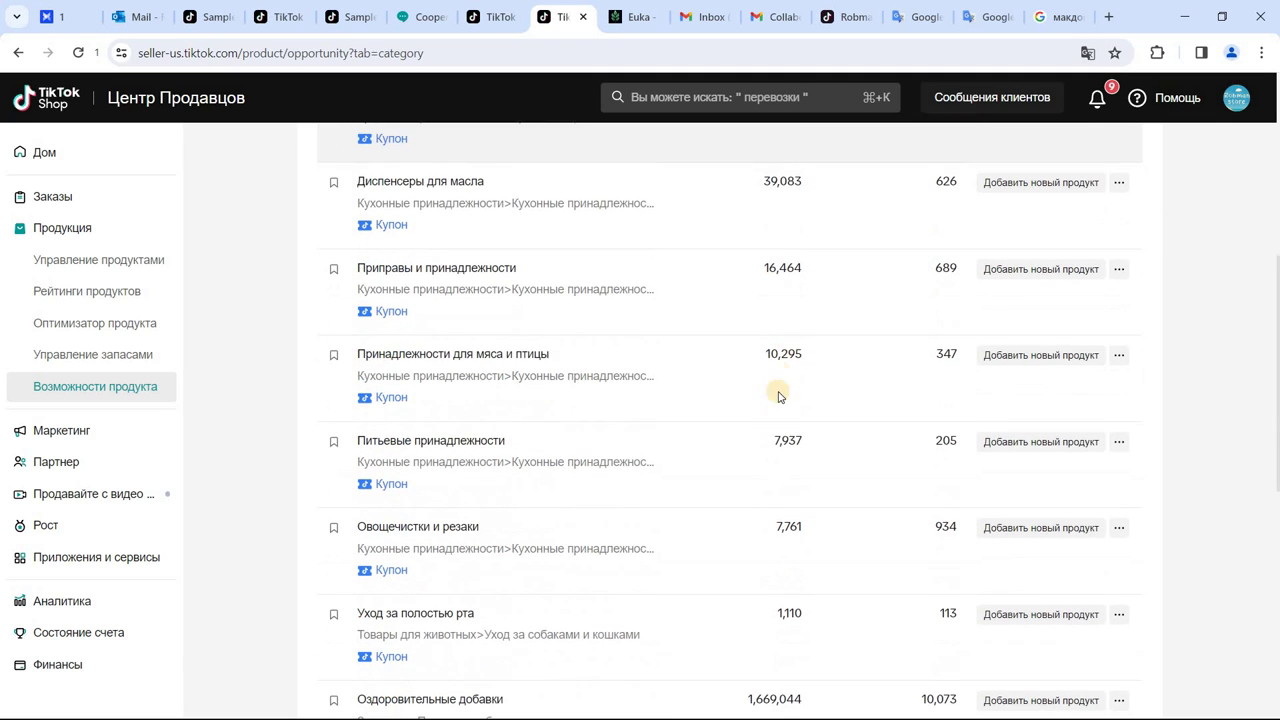
pyautogui.scroll(-2, 806, 411)
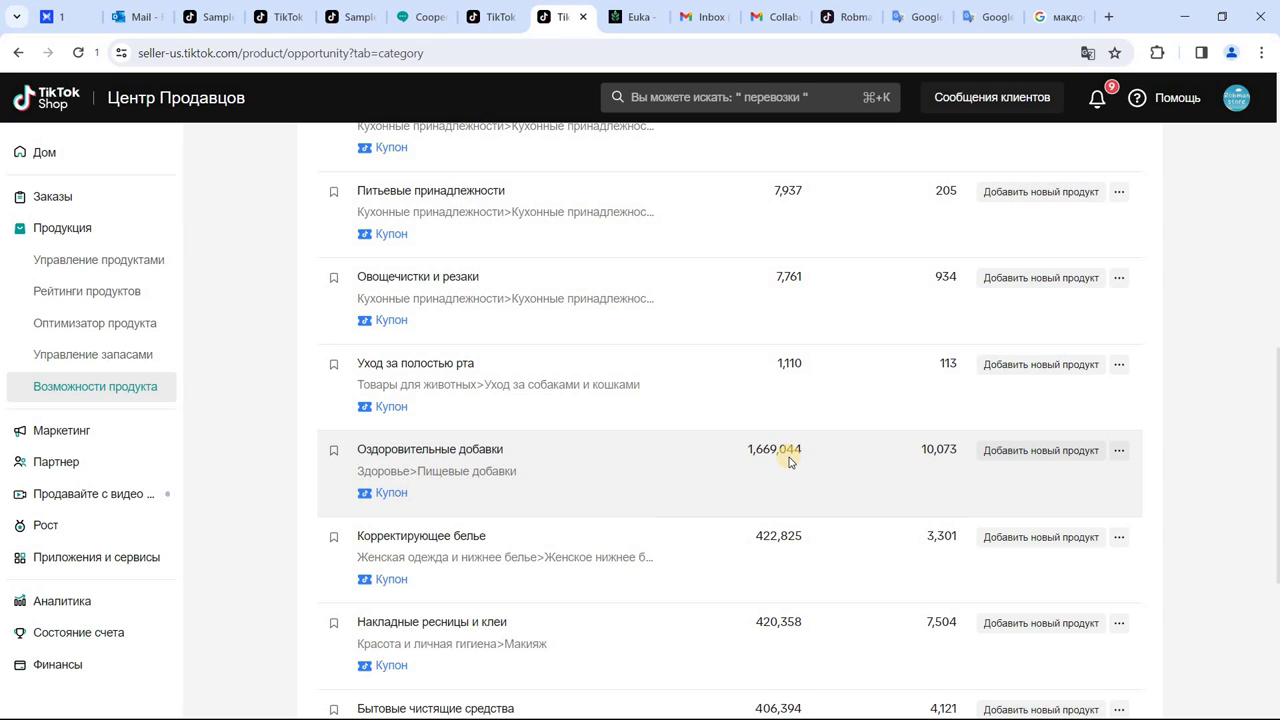
pyautogui.scroll(-1, 789, 461)
pyautogui.scroll(-3, 782, 452)
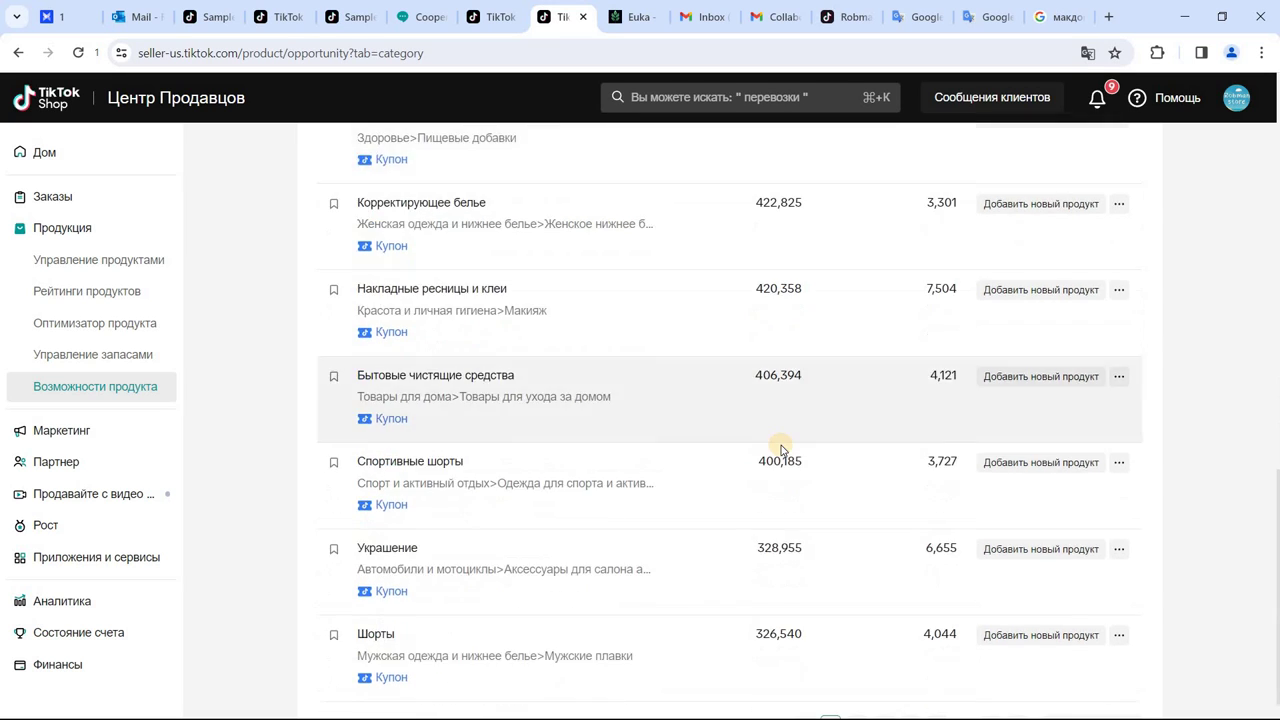
# - Sort the popular subcategories by units sold in the last 30 days, highest first, and look through the first page
pyautogui.scroll(10, 782, 450)
pyautogui.scroll(-1, 800, 381)
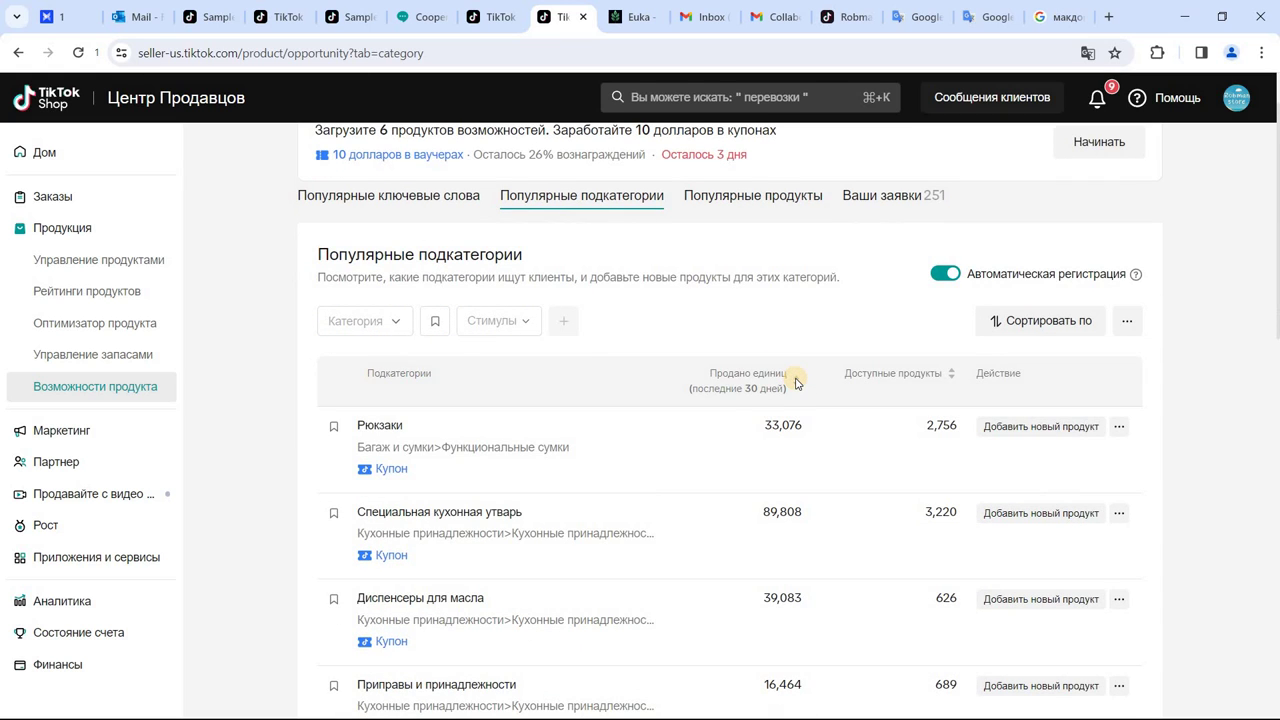
pyautogui.click(797, 383)
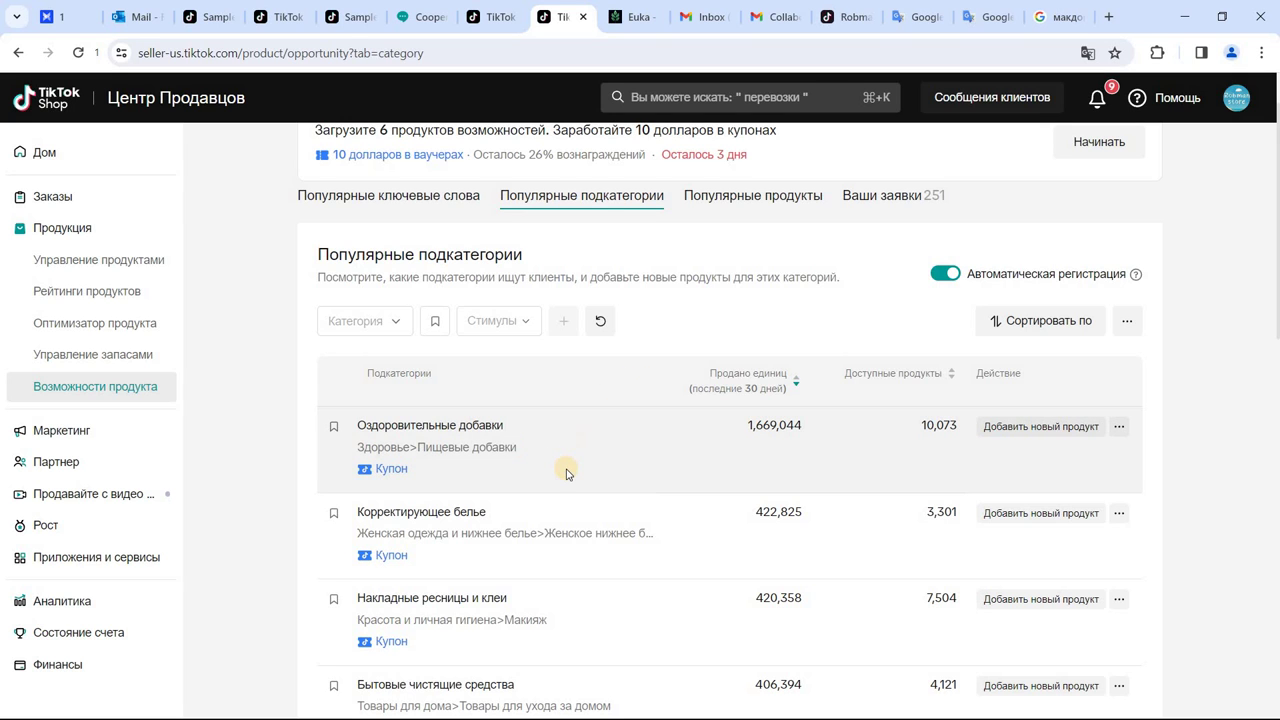
pyautogui.scroll(-8, 566, 474)
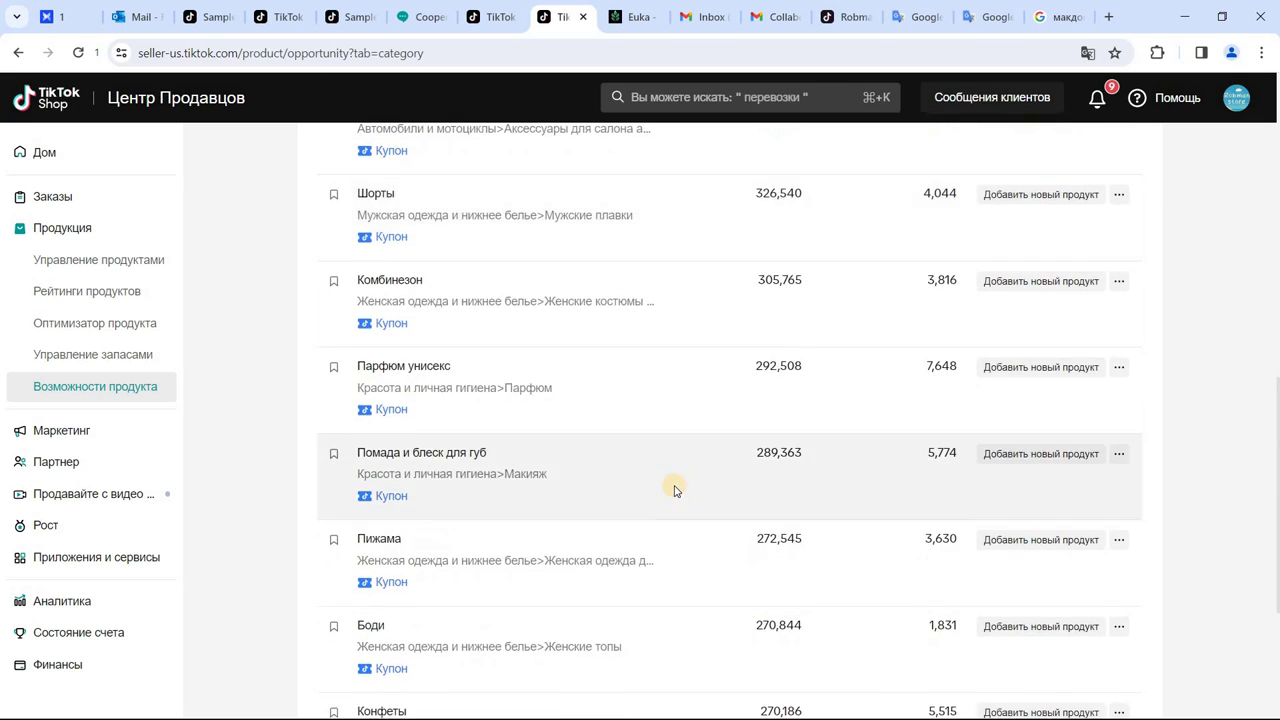
pyautogui.scroll(-1, 674, 490)
pyautogui.scroll(-1, 669, 436)
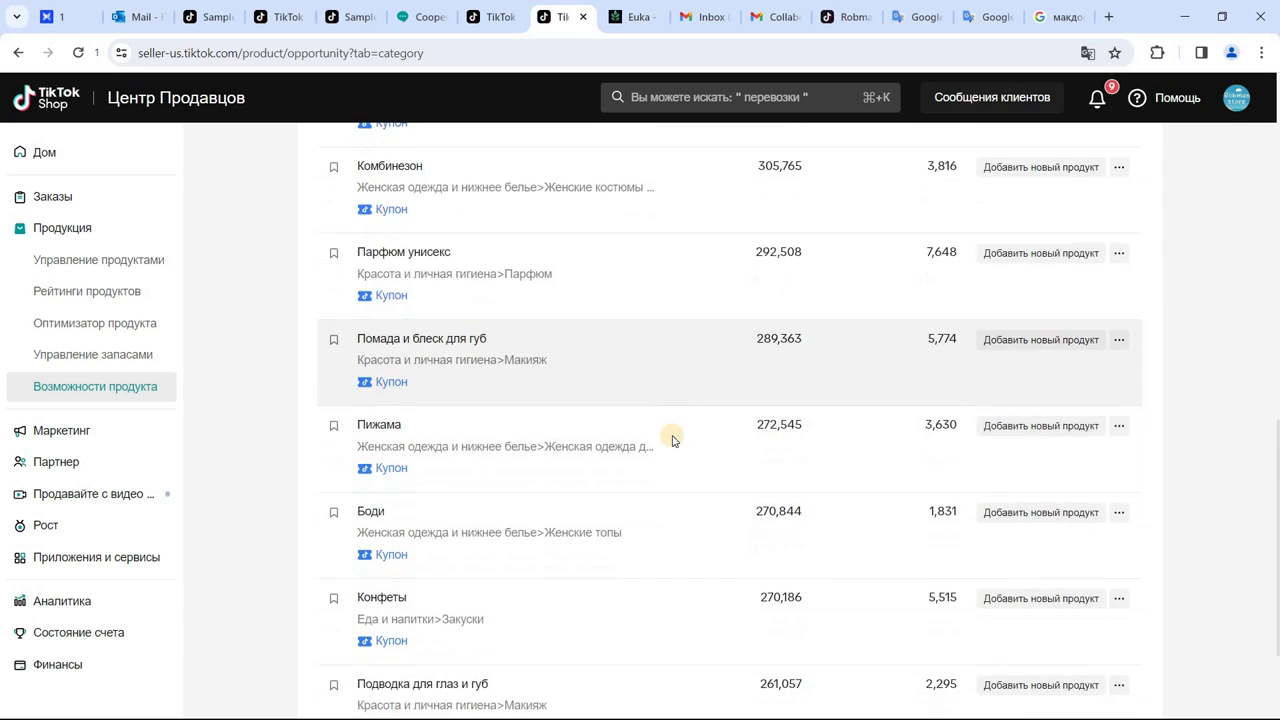
pyautogui.scroll(-3, 668, 460)
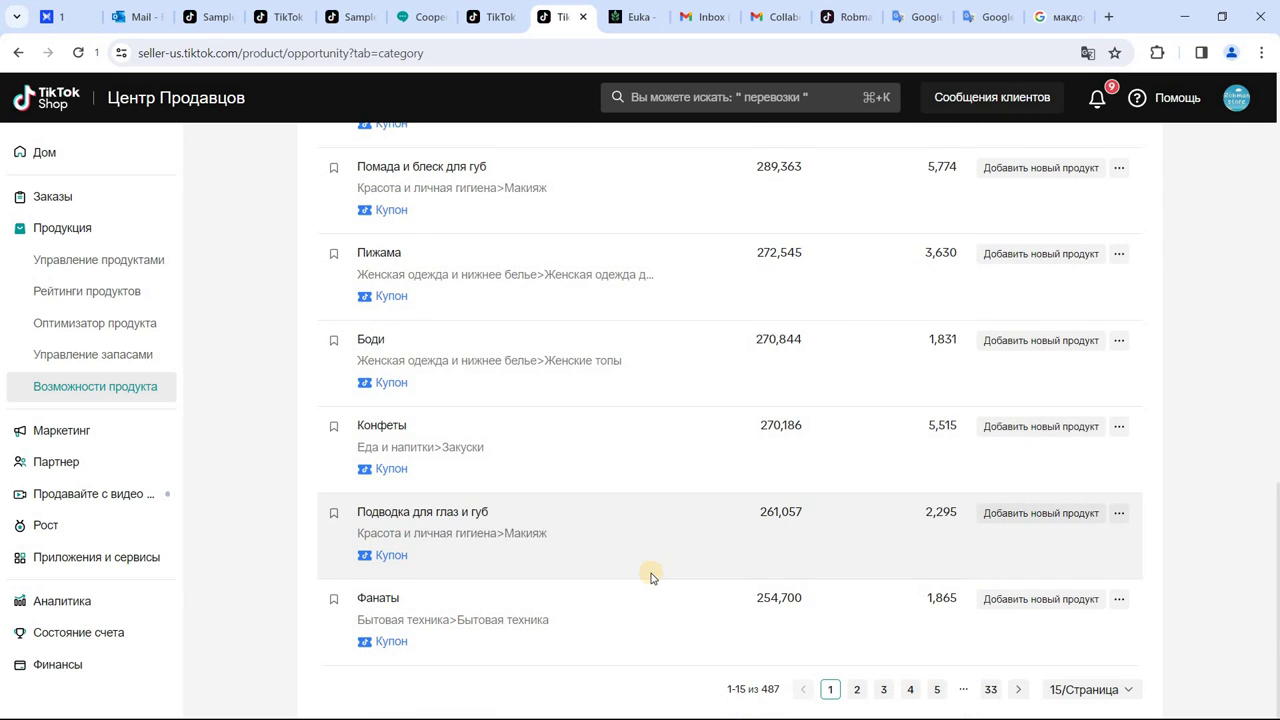
# - Go through the sorted popular subcategories again, comparing units sold in the last 30 days with the available products for each
pyautogui.scroll(7, 651, 575)
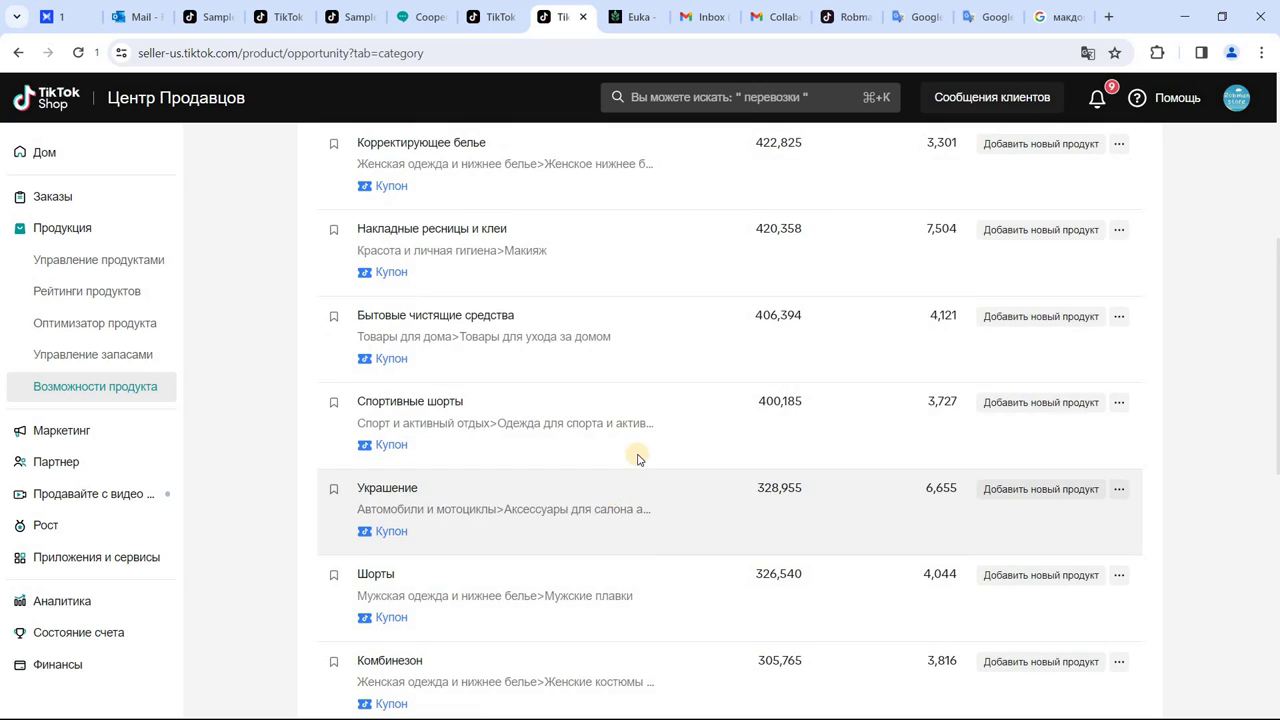
pyautogui.scroll(3, 638, 458)
pyautogui.scroll(-6, 694, 443)
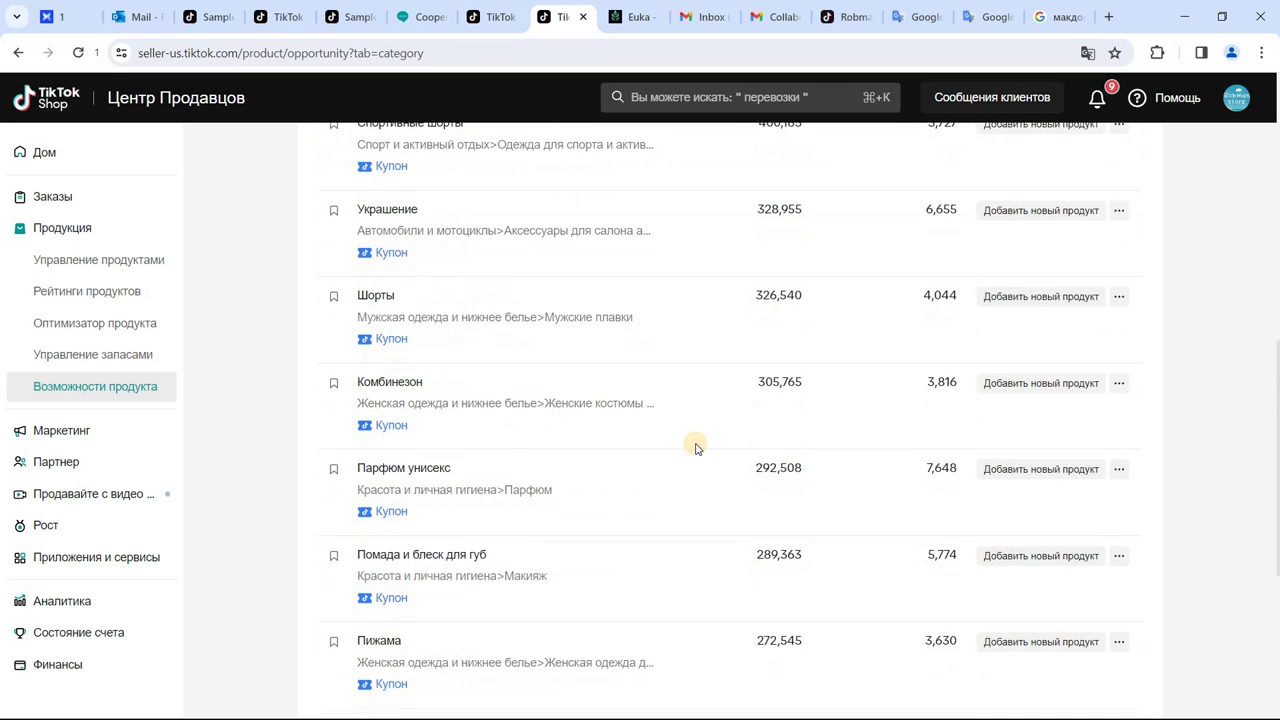
pyautogui.scroll(-4, 697, 448)
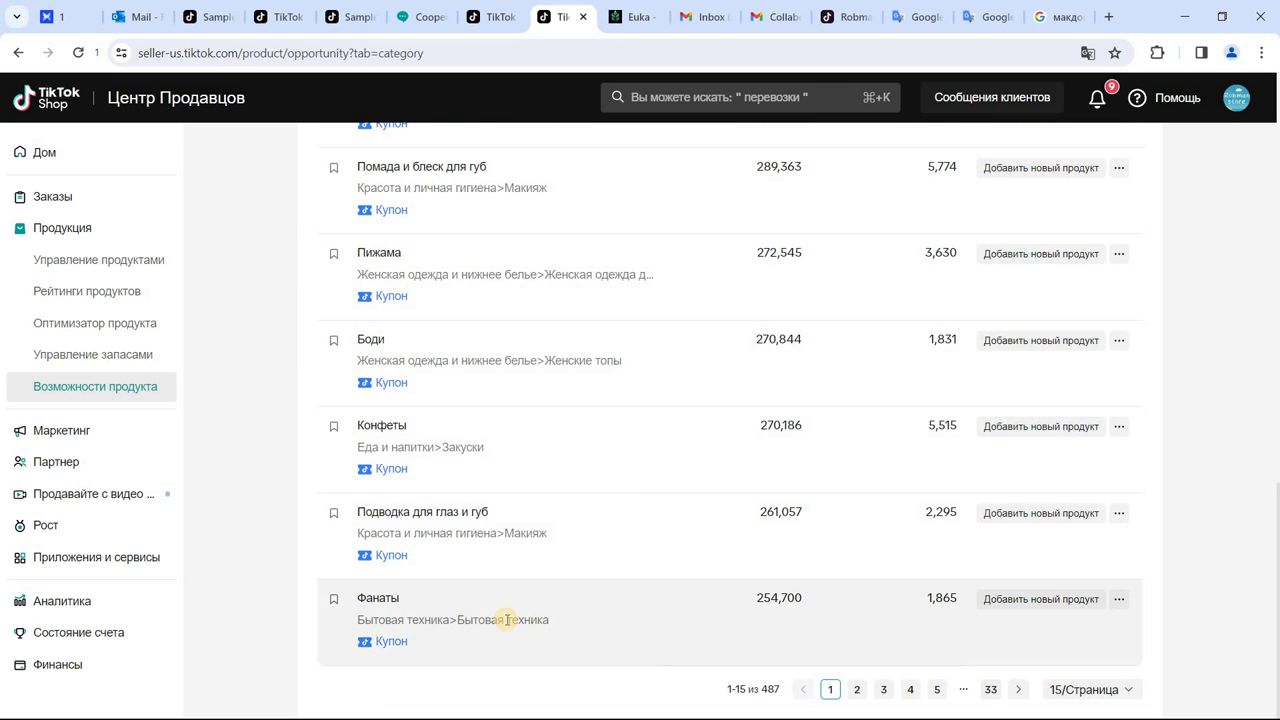
pyautogui.scroll(12, 507, 620)
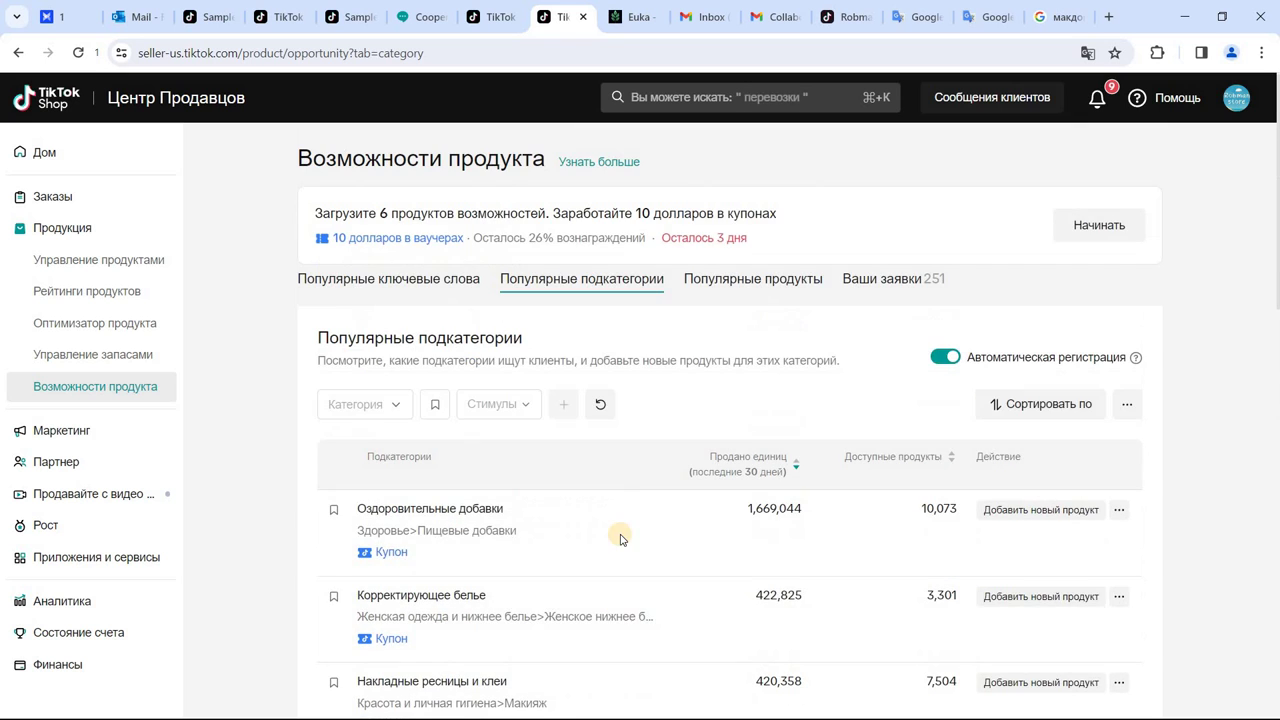
pyautogui.scroll(-3, 620, 539)
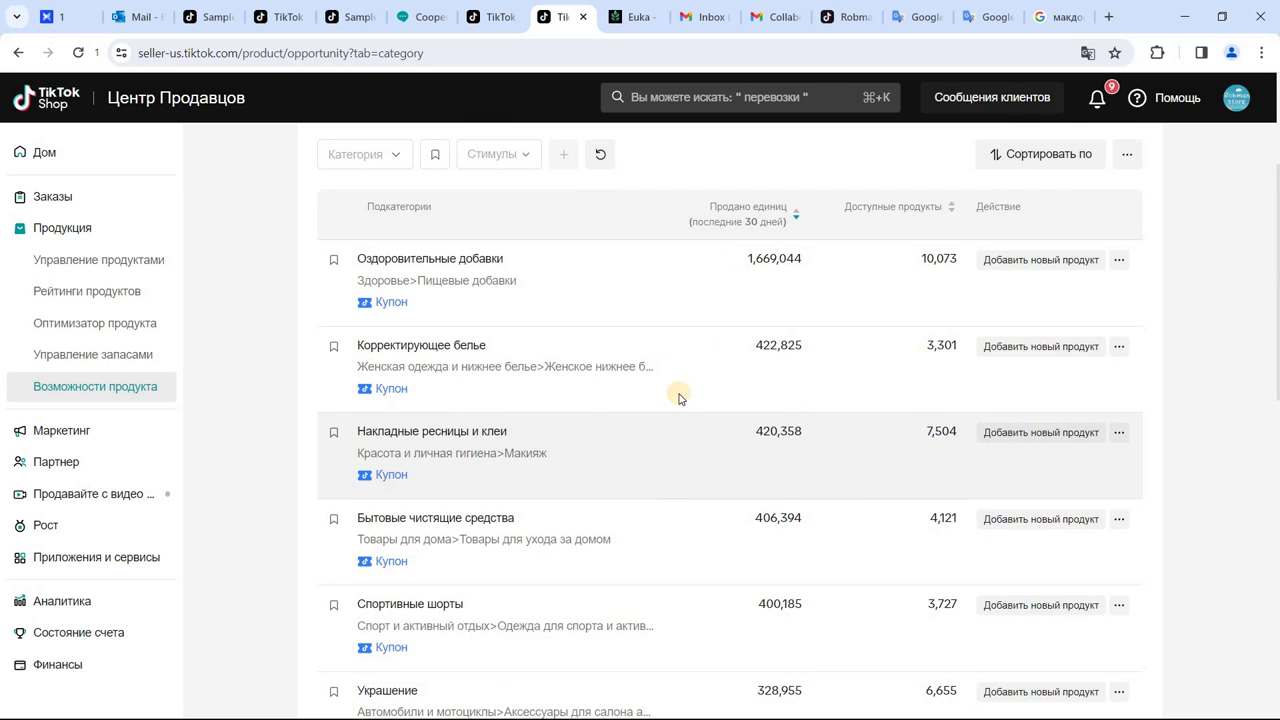
pyautogui.scroll(-9, 631, 329)
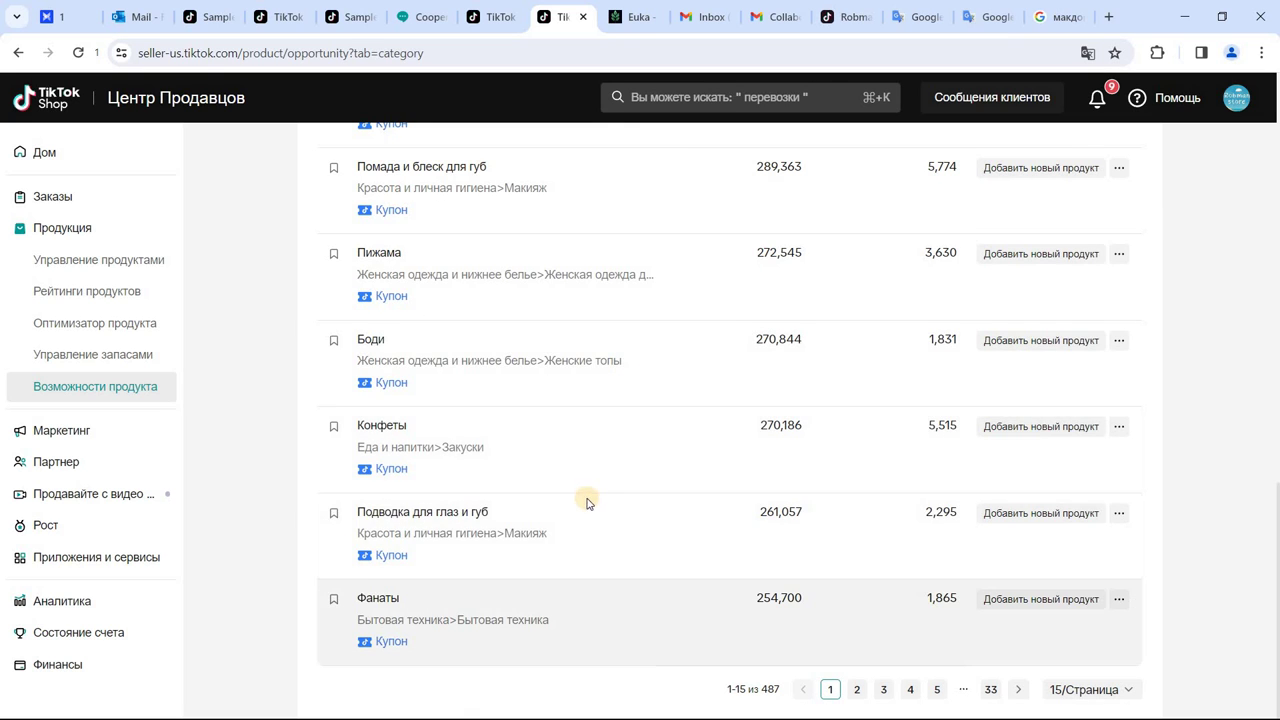
pyautogui.scroll(1, 562, 494)
pyautogui.scroll(3, 561, 498)
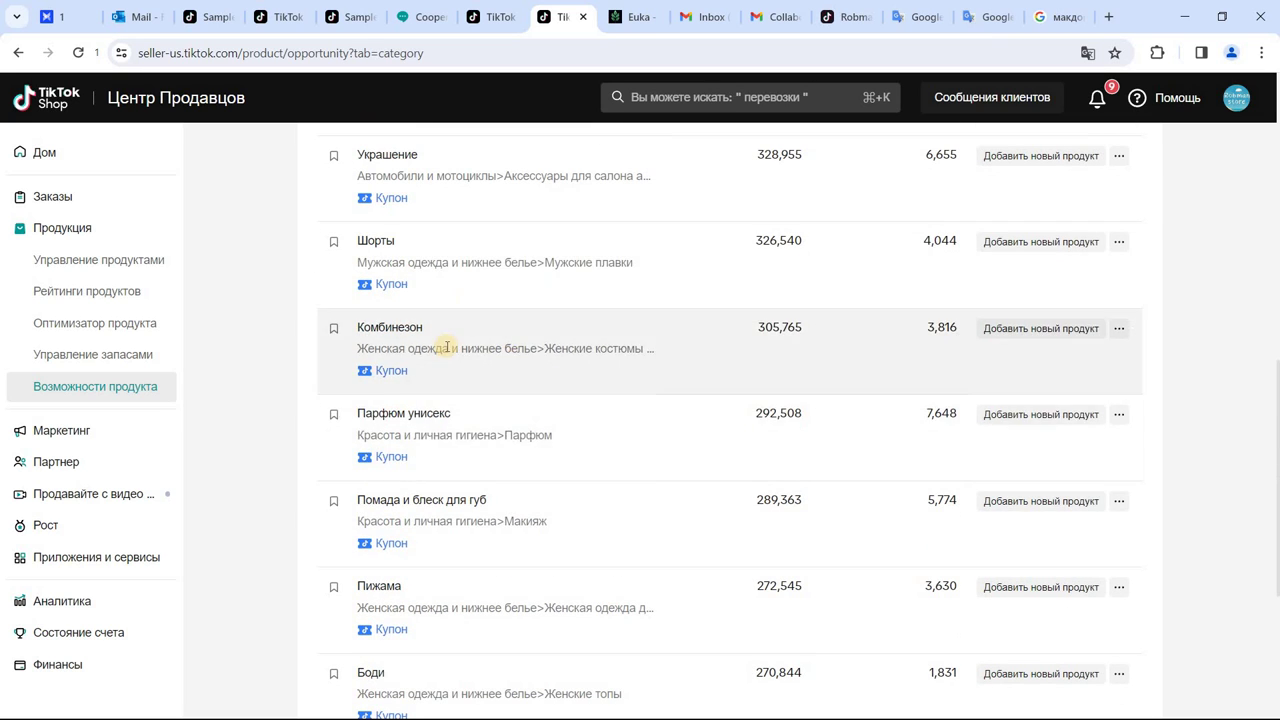
pyautogui.scroll(6, 545, 330)
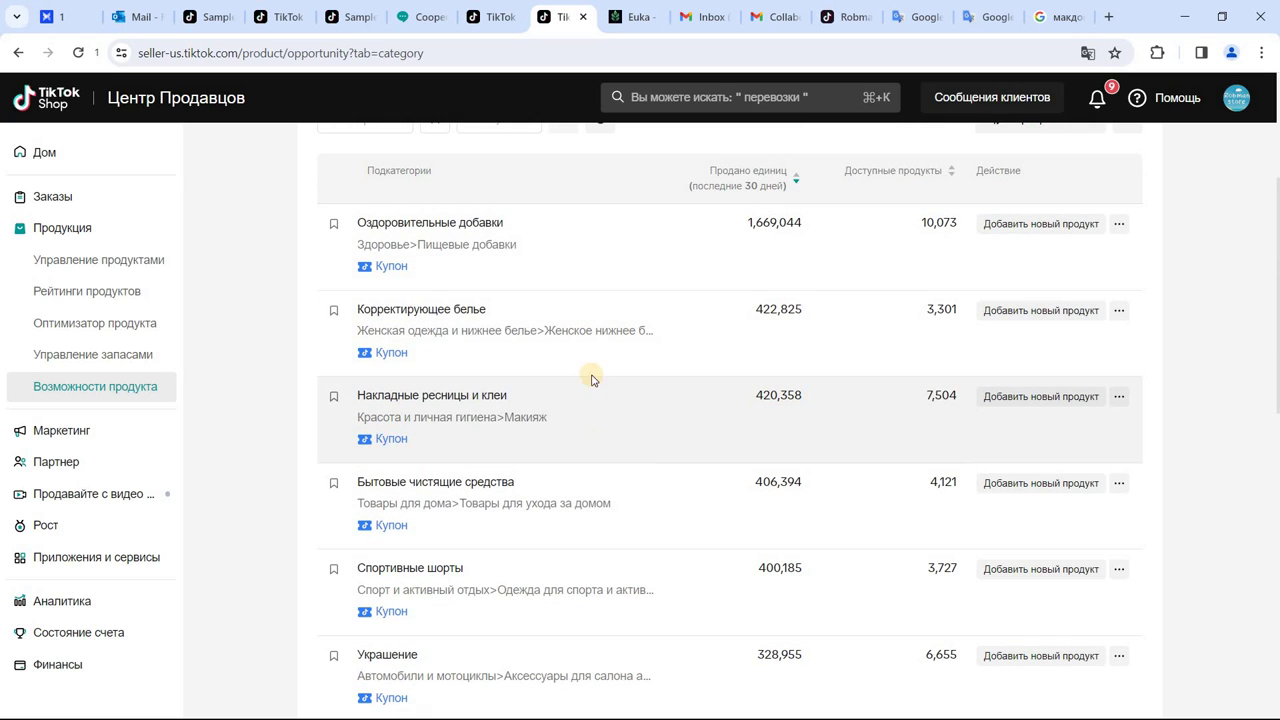
pyautogui.scroll(1, 563, 441)
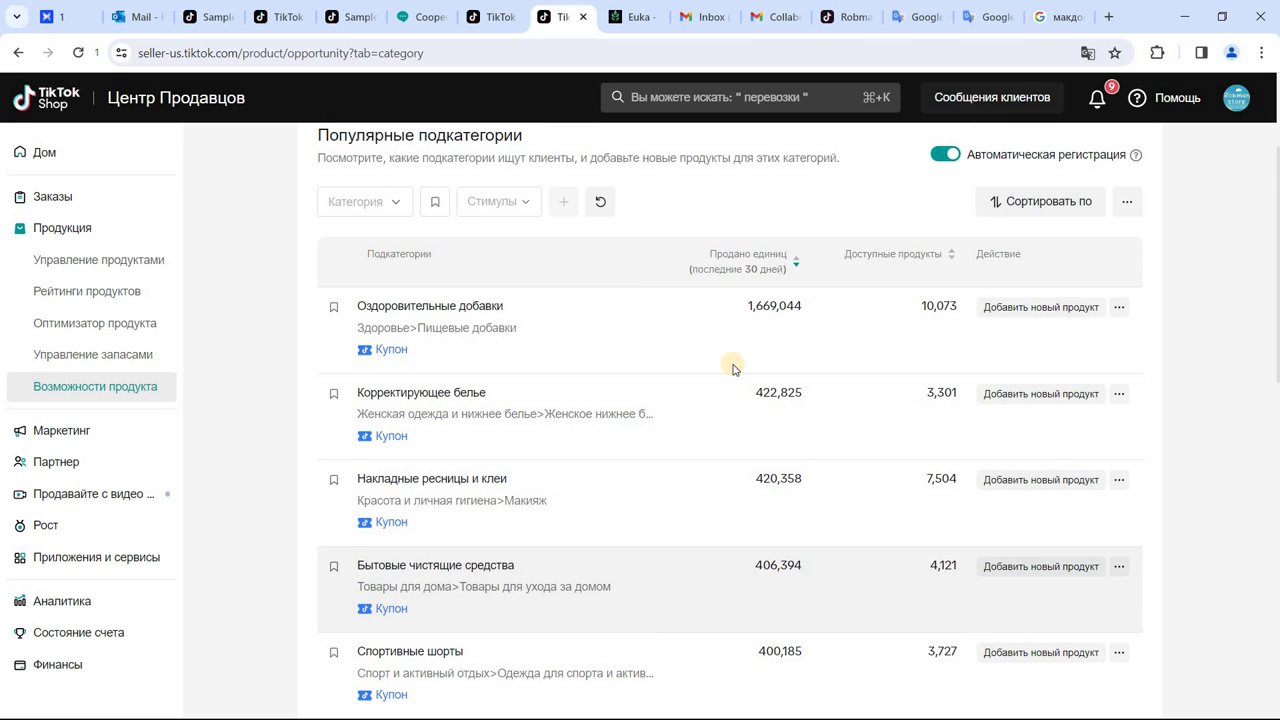
pyautogui.scroll(-3, 740, 510)
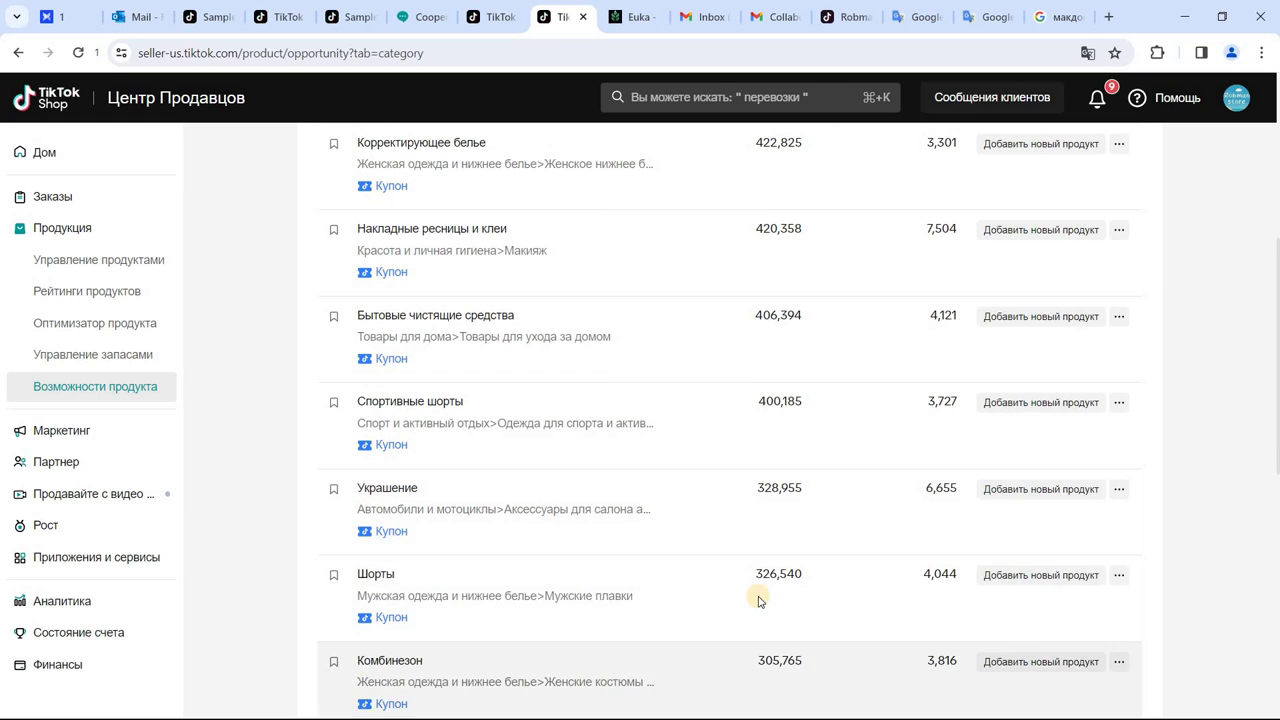
pyautogui.scroll(-2, 781, 603)
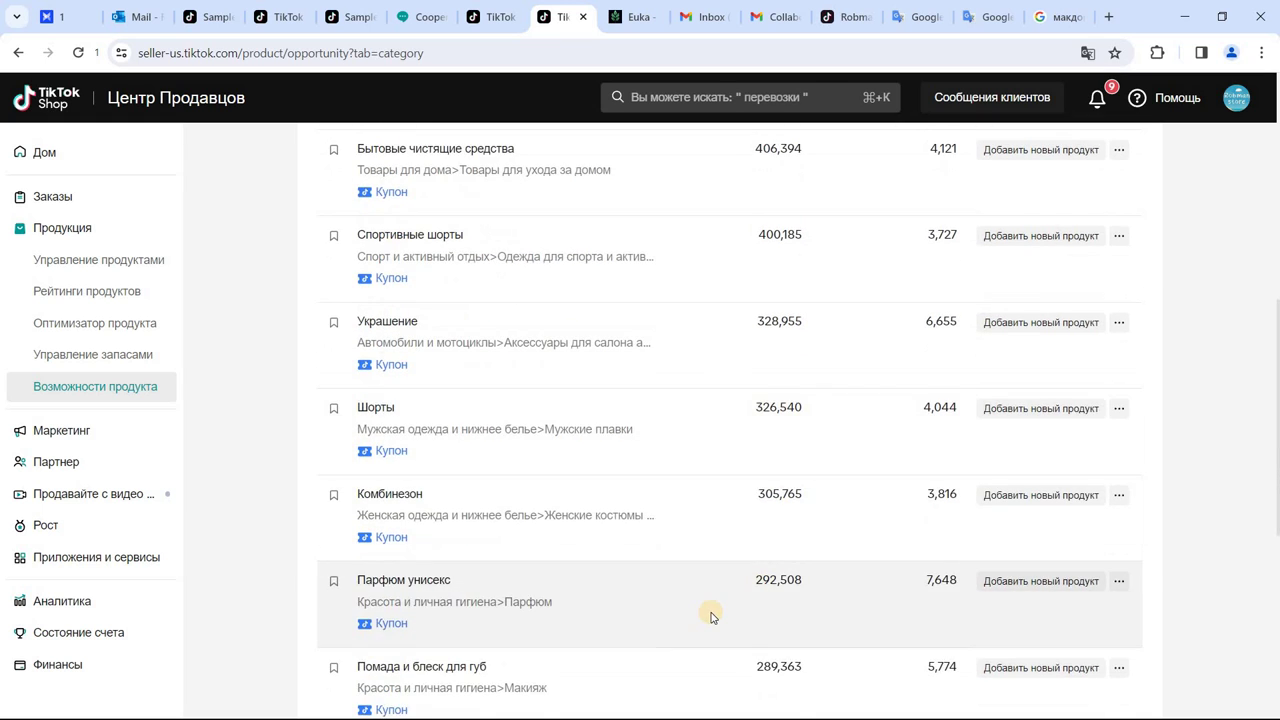
pyautogui.scroll(5, 709, 610)
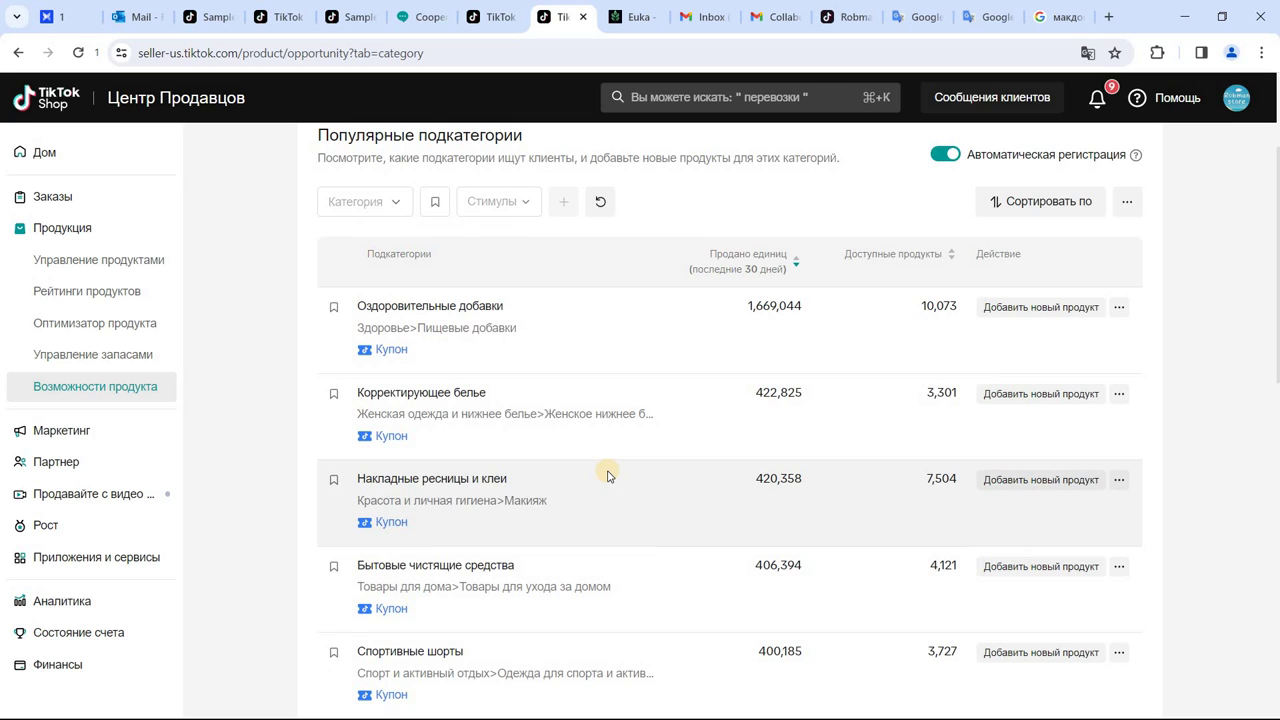
pyautogui.scroll(1, 560, 440)
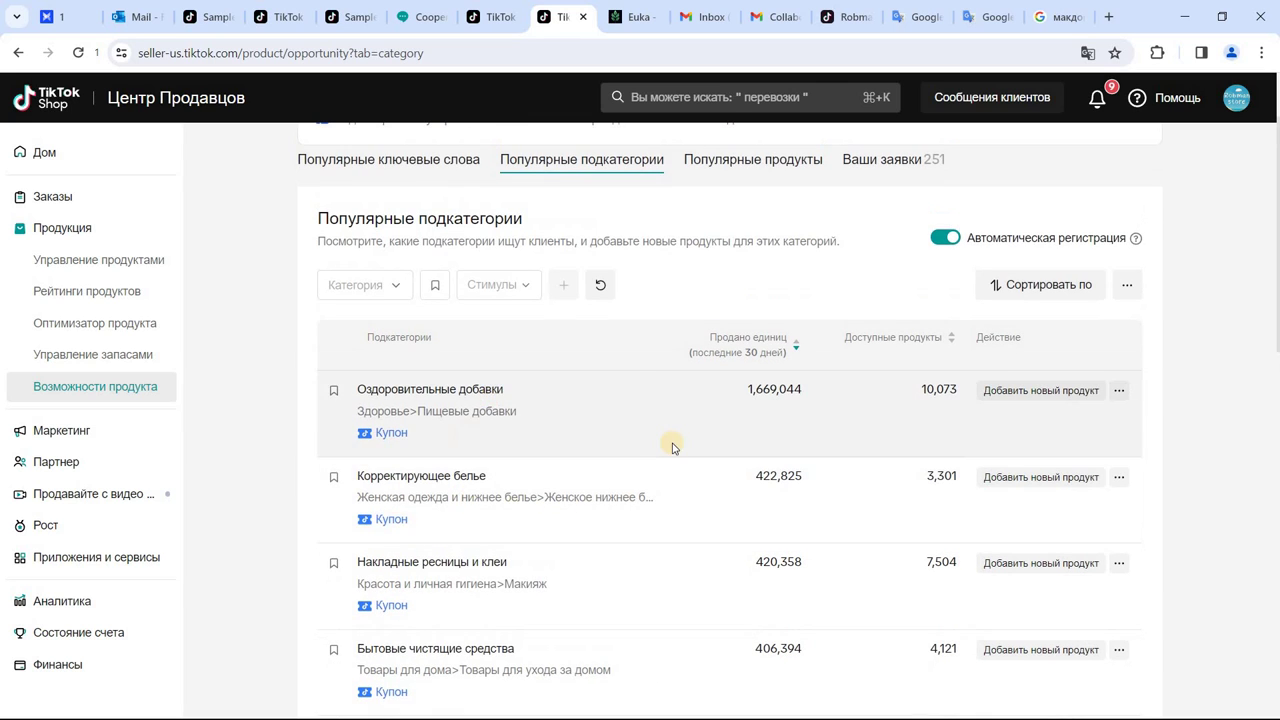
pyautogui.scroll(2, 654, 429)
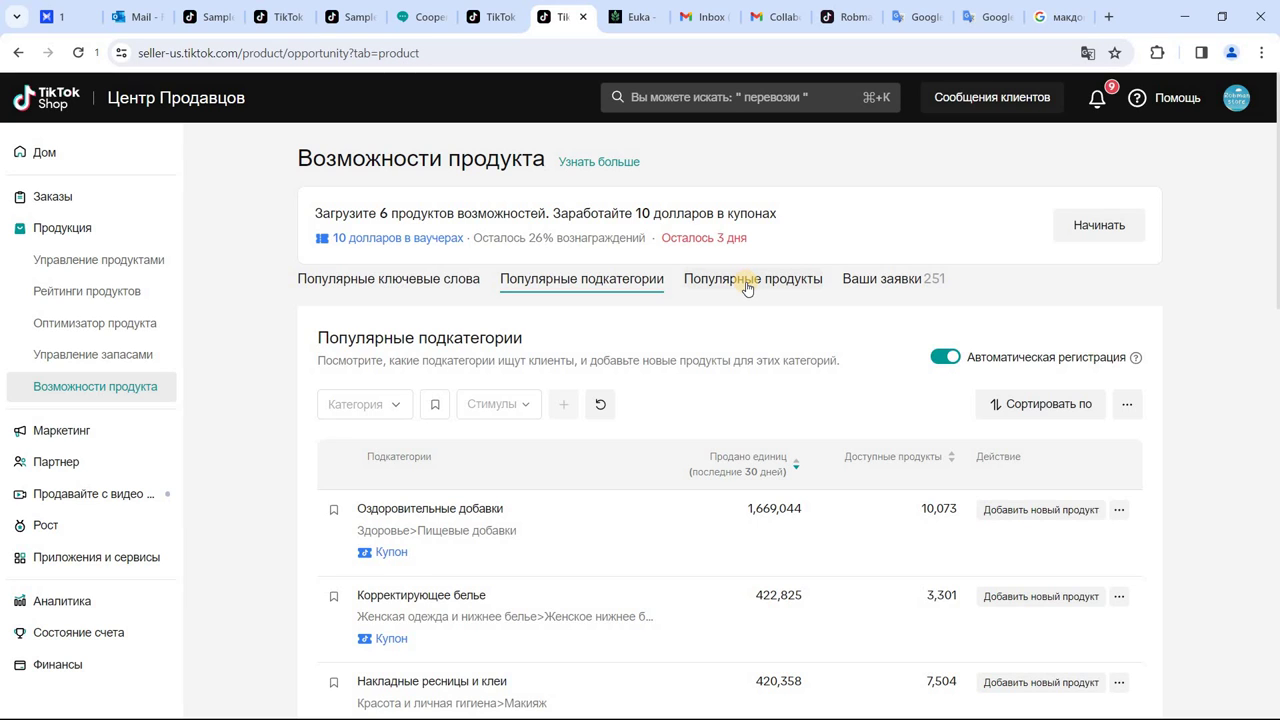
# - Open the popular products in Product Opportunities and look over the suggested items and the available filters
pyautogui.click(746, 284)
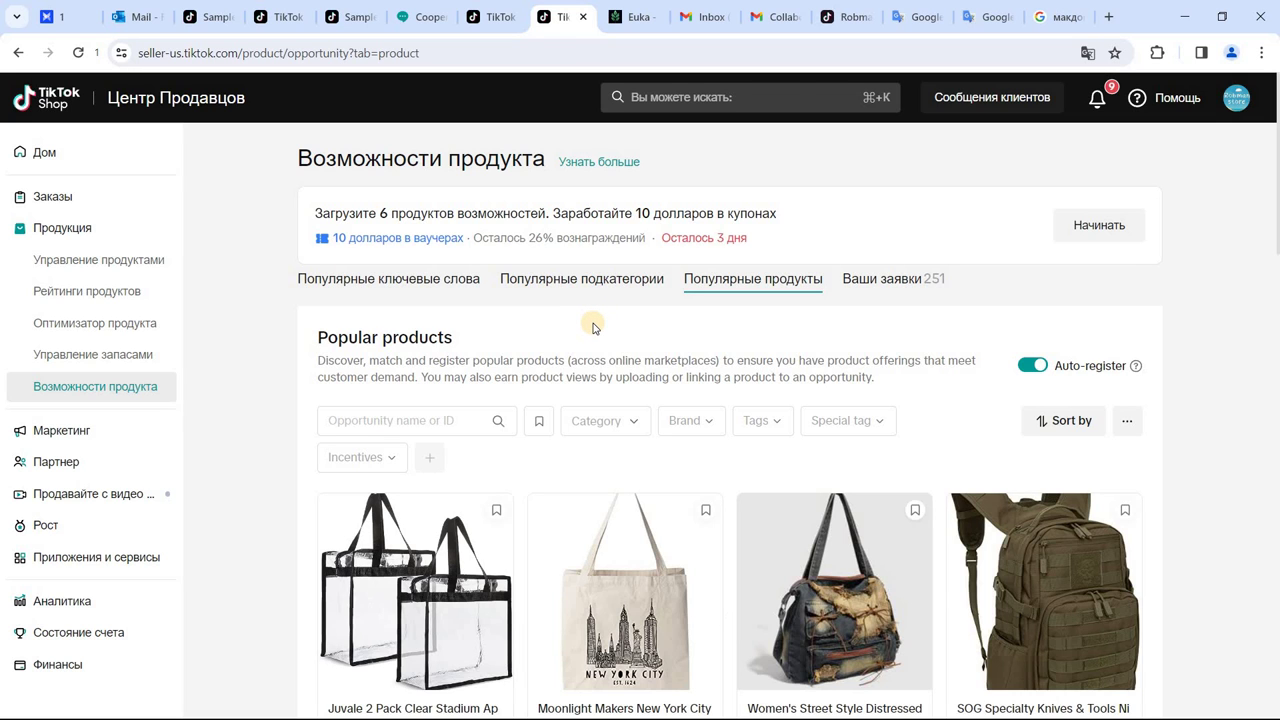
pyautogui.scroll(-1, 528, 391)
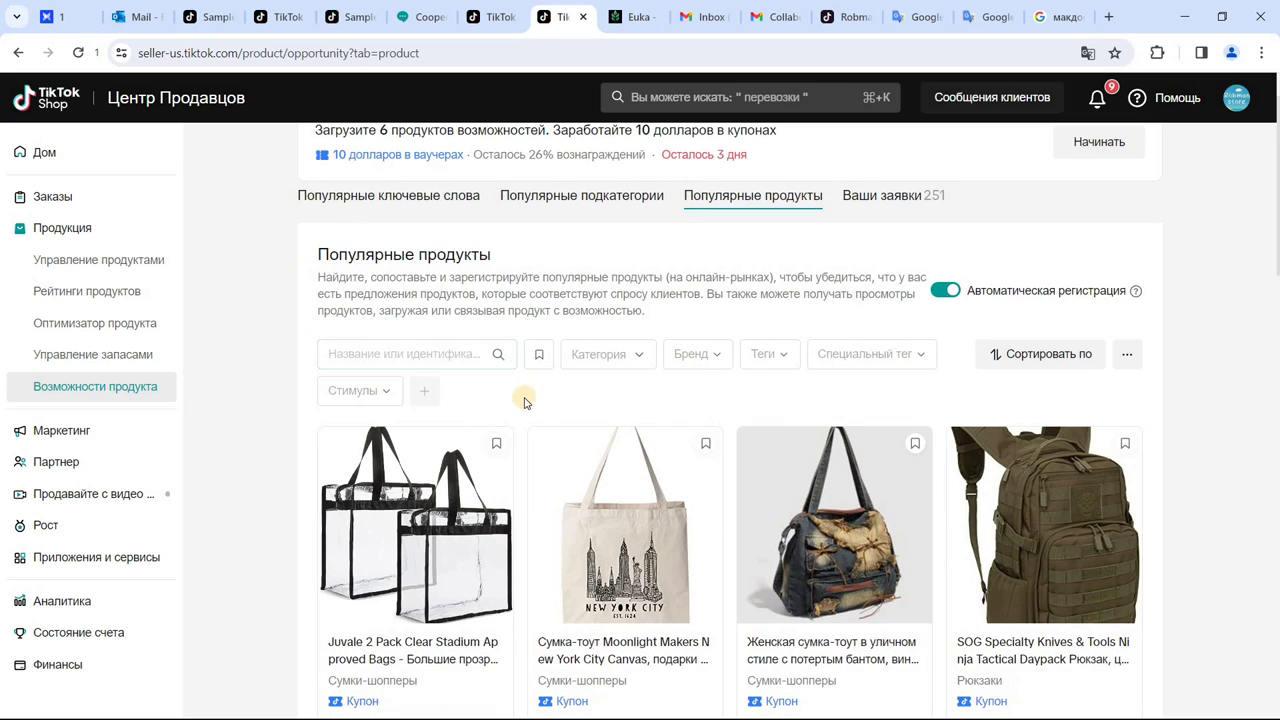
pyautogui.scroll(-2, 524, 401)
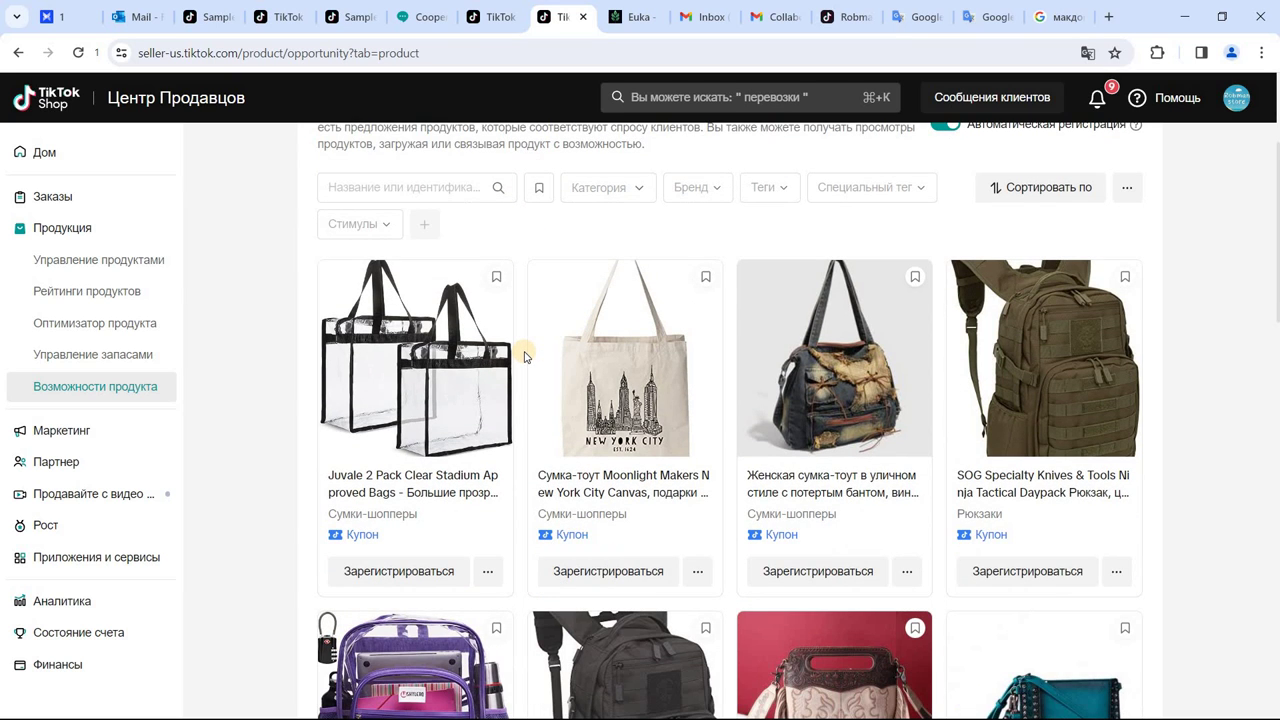
pyautogui.scroll(2, 523, 357)
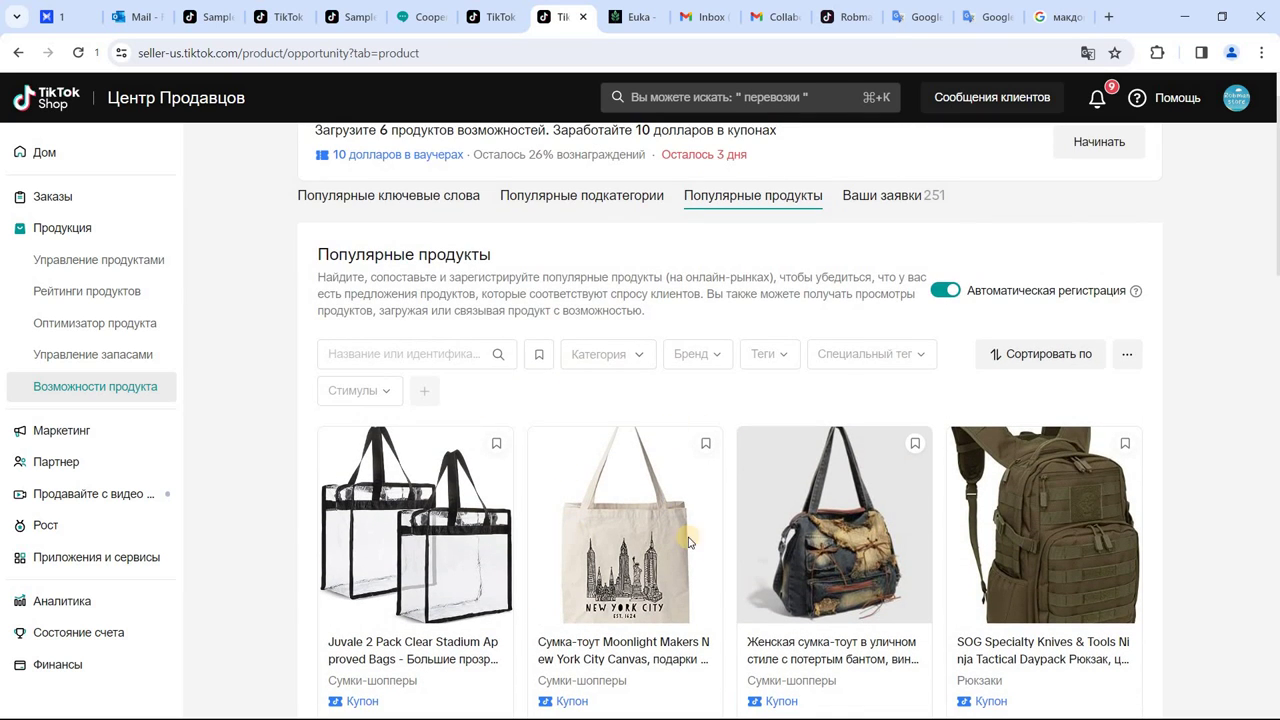
pyautogui.scroll(-2, 510, 391)
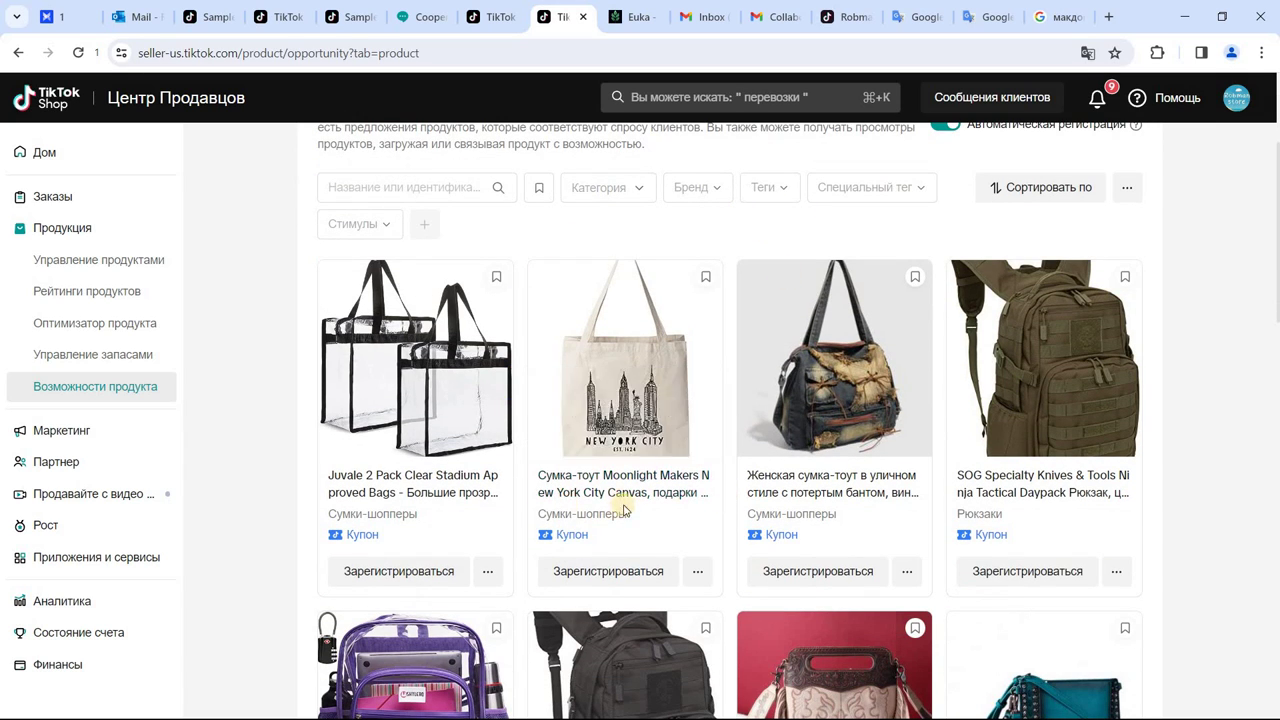
pyautogui.scroll(2, 653, 505)
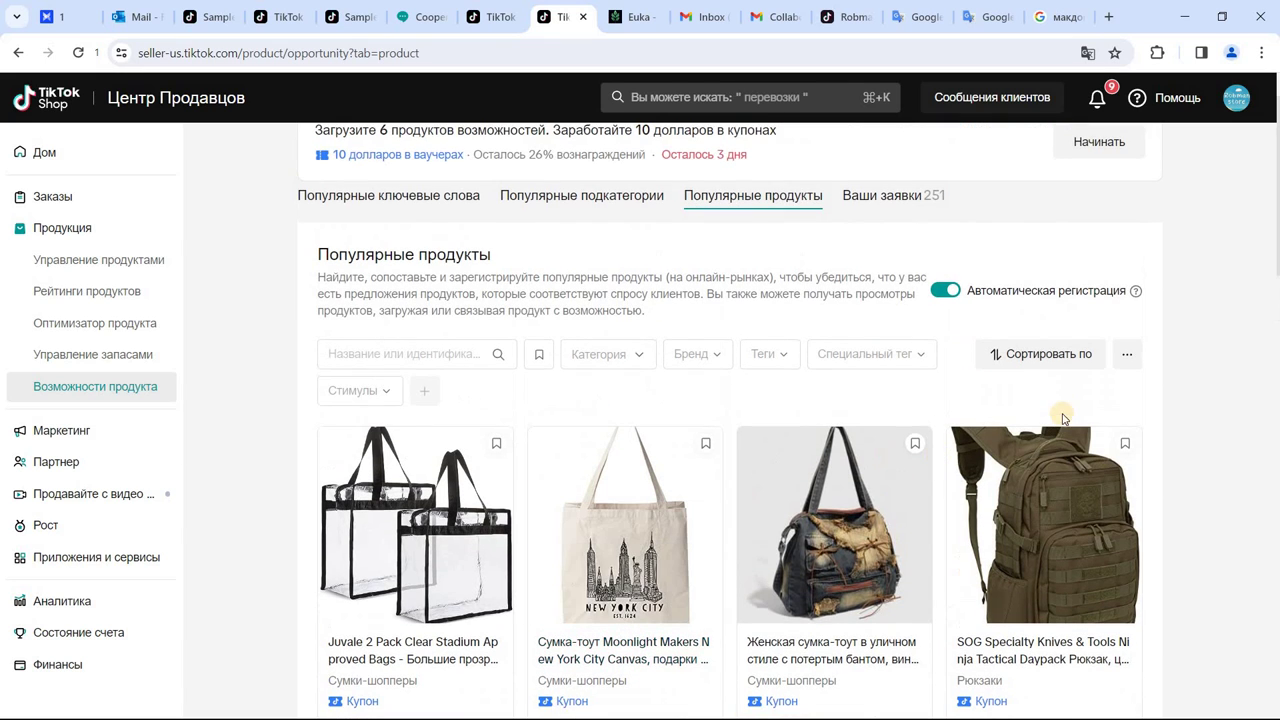
# - Change the sort order of the popular products and look over the first items
pyautogui.click(993, 358)
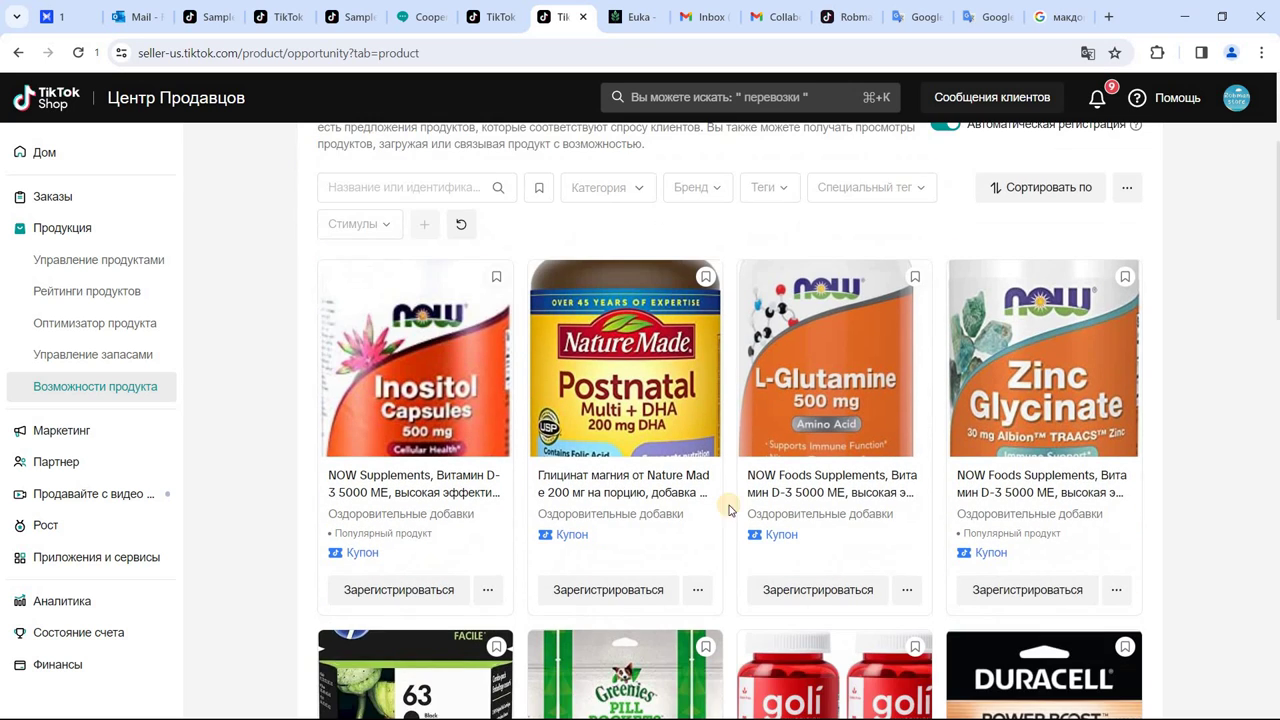
pyautogui.scroll(-2, 600, 440)
pyautogui.scroll(3, 641, 445)
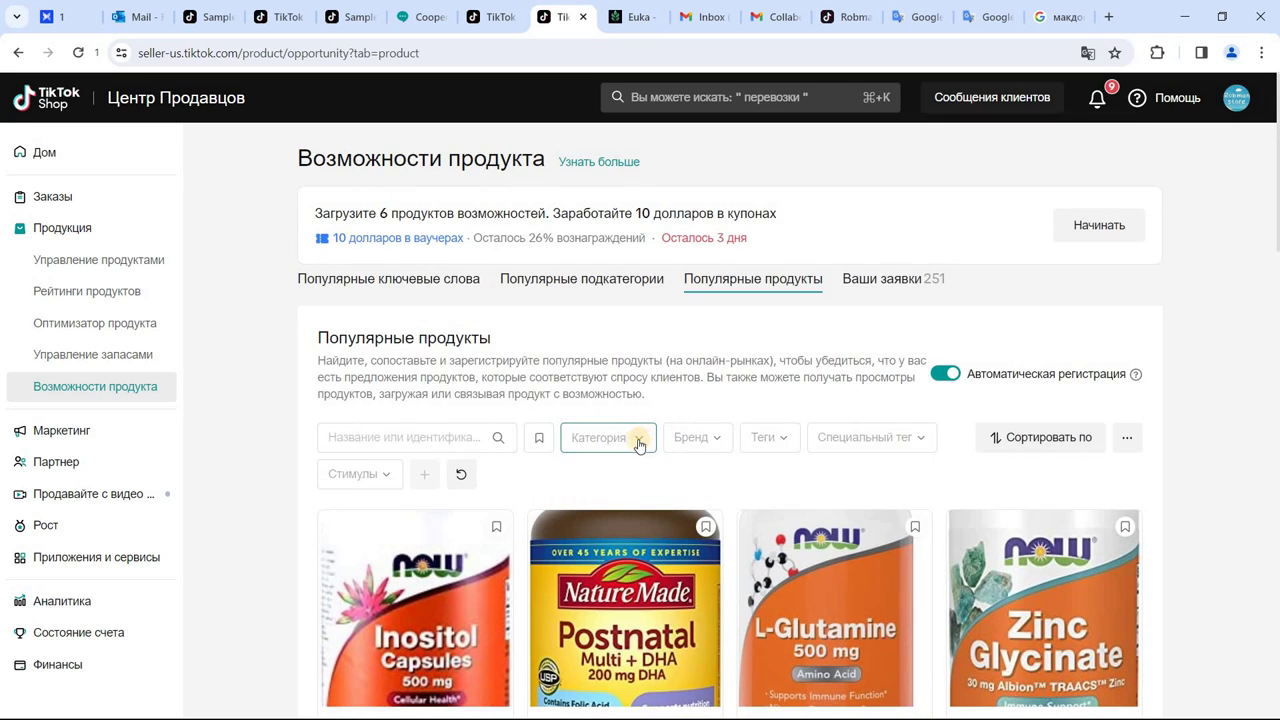
# - Filter the popular products by the category Luggage & Bags - Functional Bags and view the first matching items
pyautogui.click(632, 448)
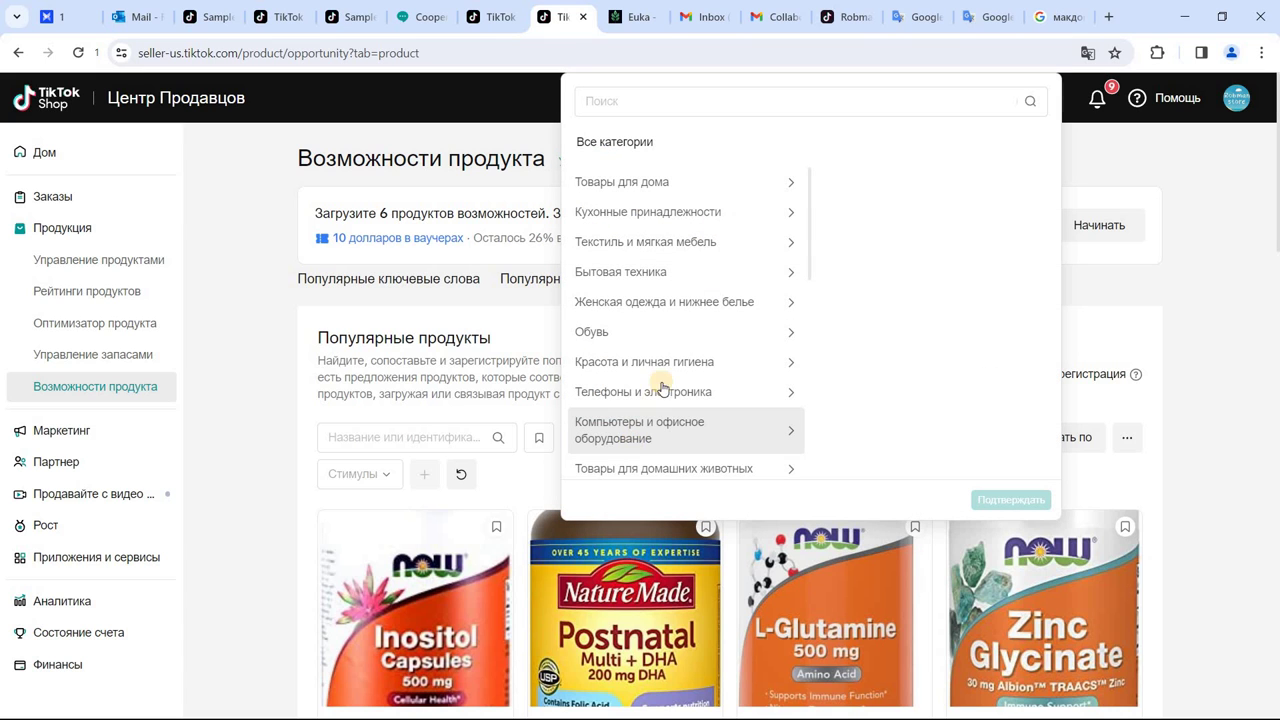
pyautogui.scroll(-8, 661, 387)
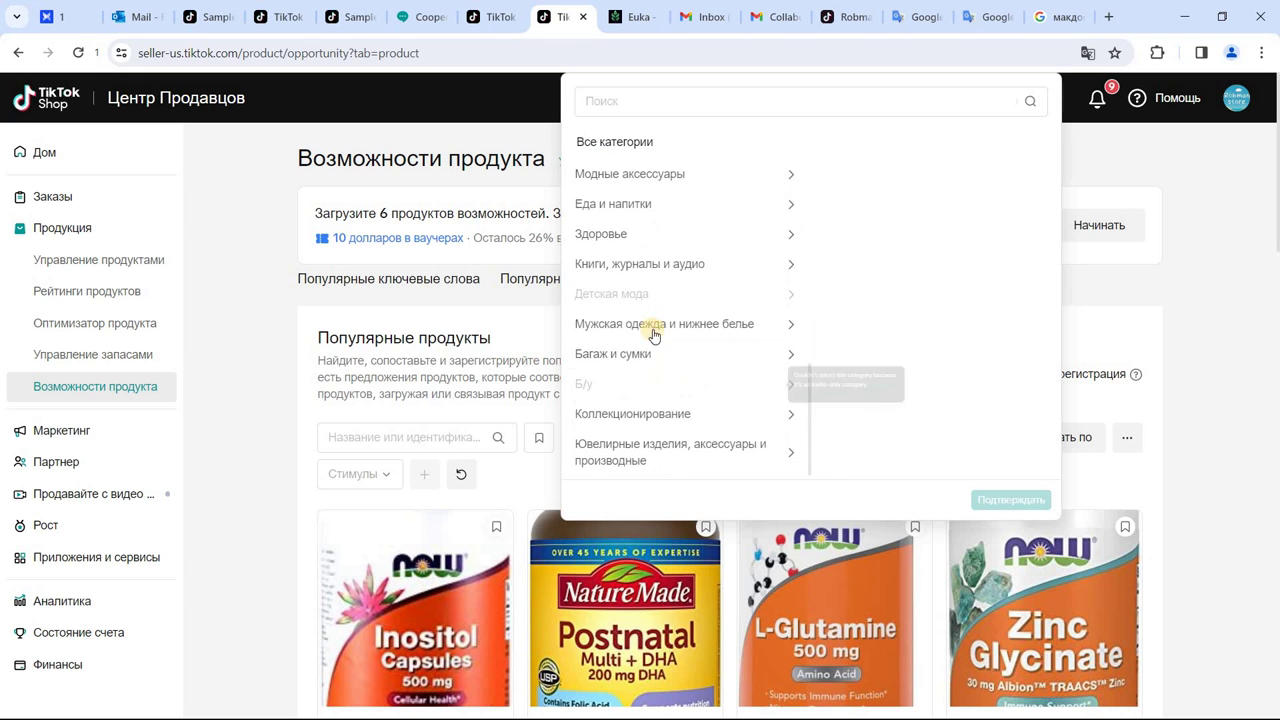
pyautogui.scroll(-1, 652, 300)
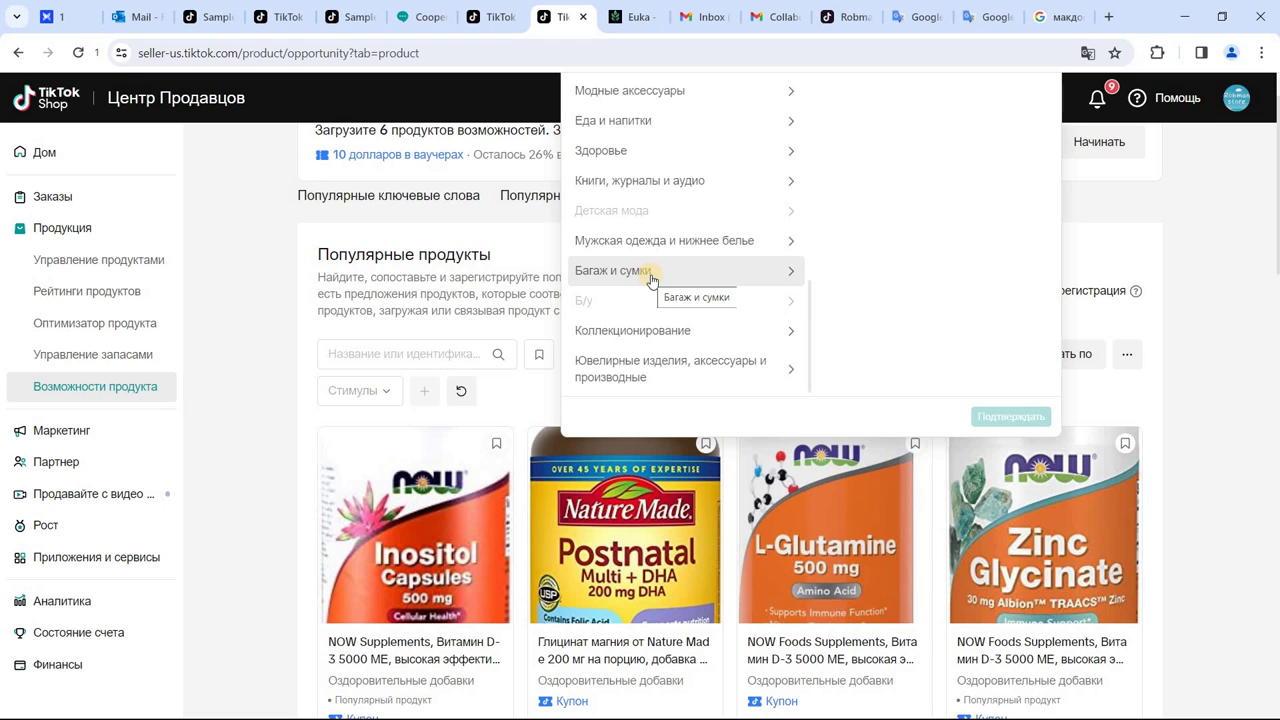
pyautogui.click(650, 276)
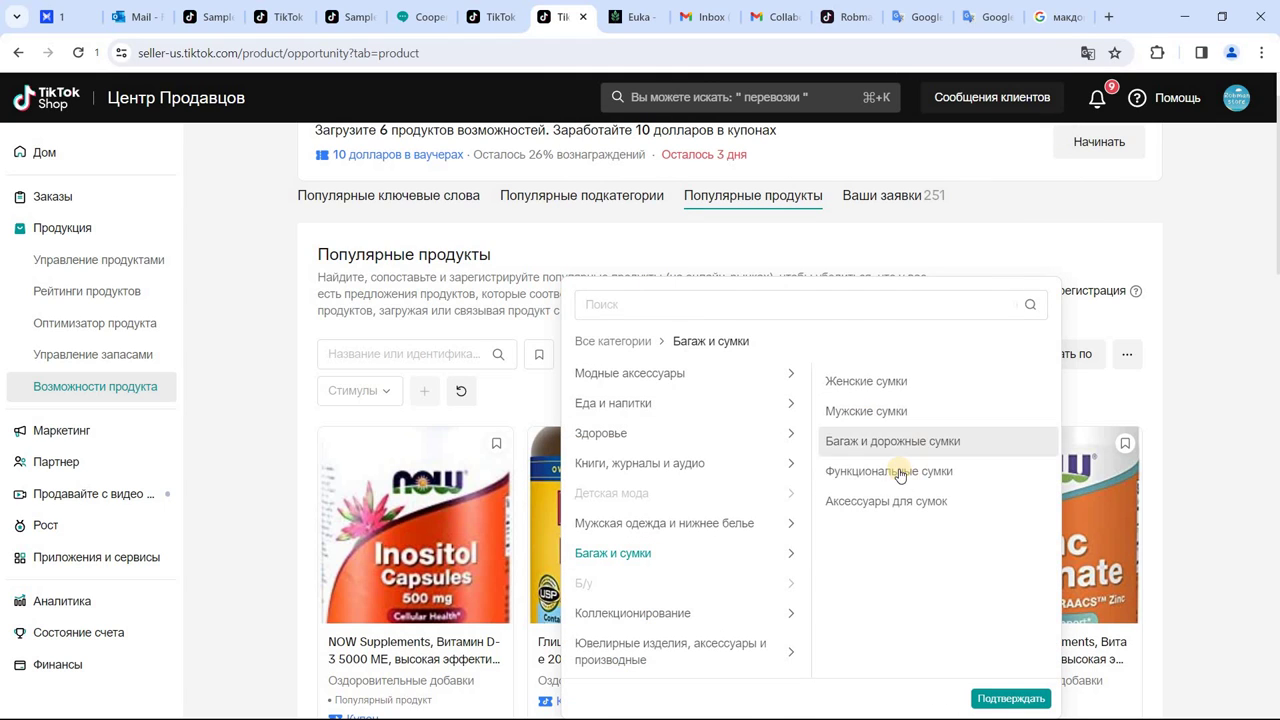
pyautogui.click(899, 472)
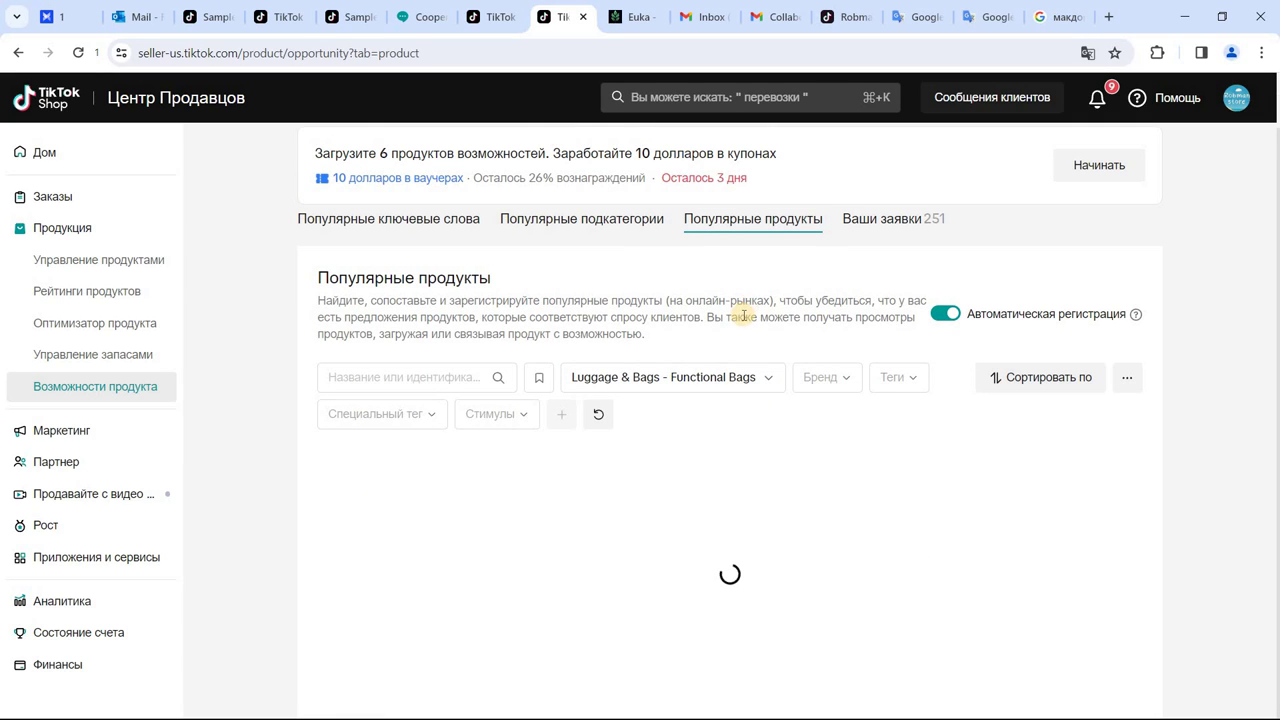
pyautogui.scroll(-1, 742, 318)
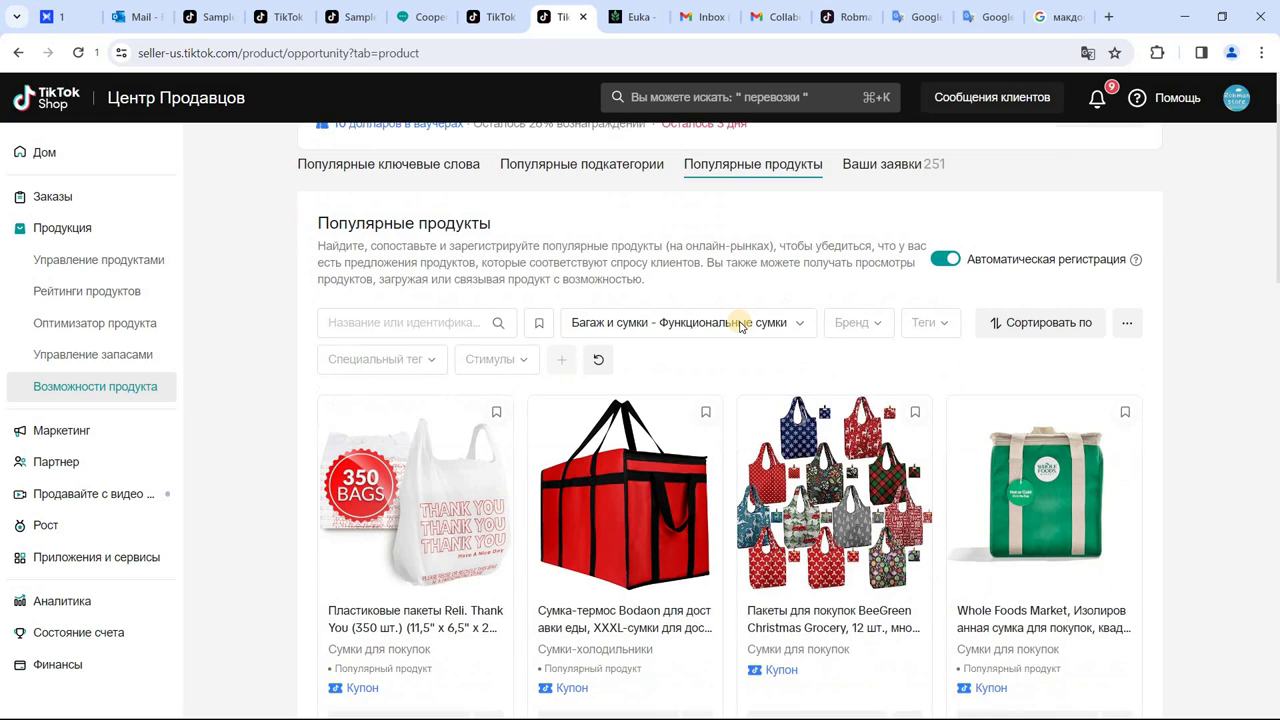
pyautogui.scroll(-1, 742, 330)
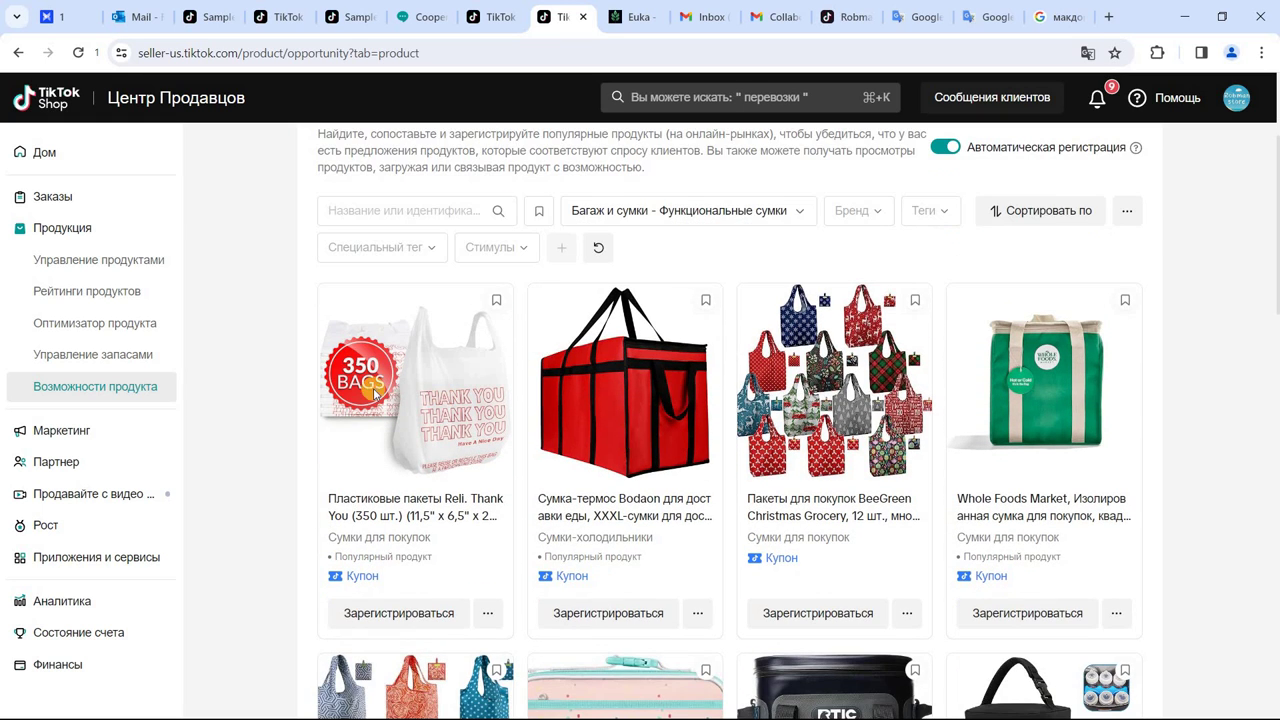